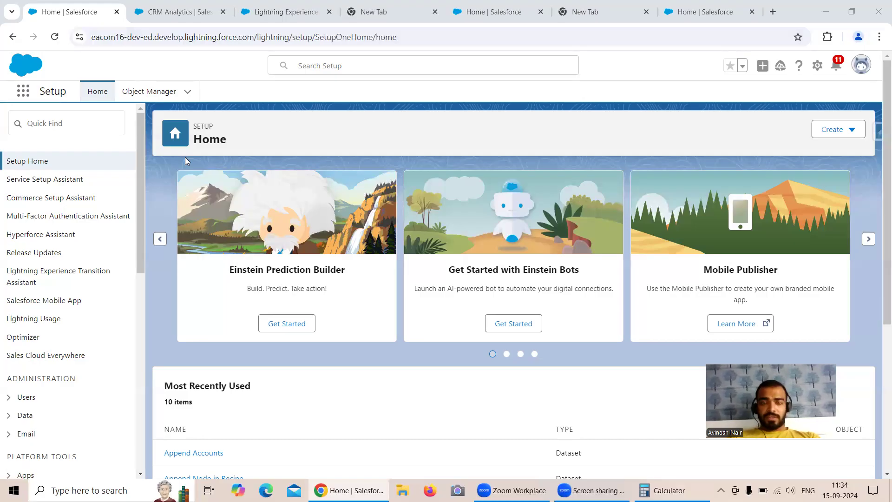
# Step: Open the Free Session 4 dataflow for editing in the CRM Analytics Data Manager
pyautogui.click(247, 18)
pyautogui.click(87, 439)
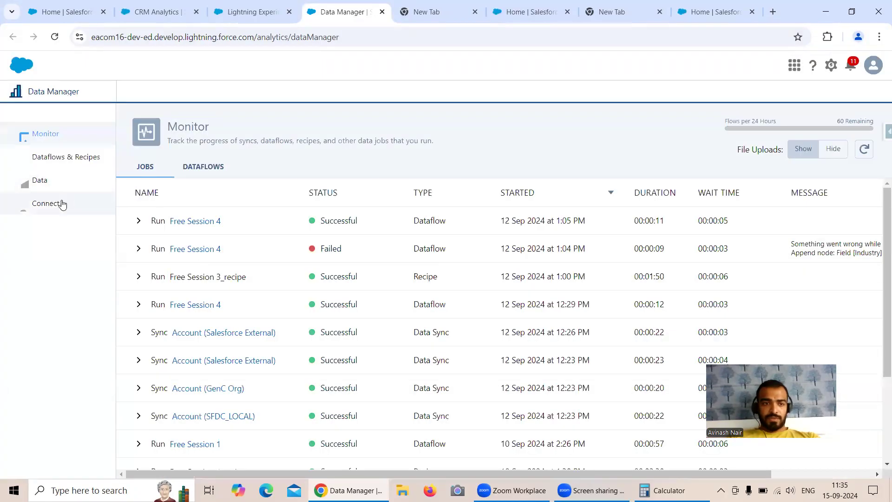
pyautogui.click(58, 157)
pyautogui.click(202, 166)
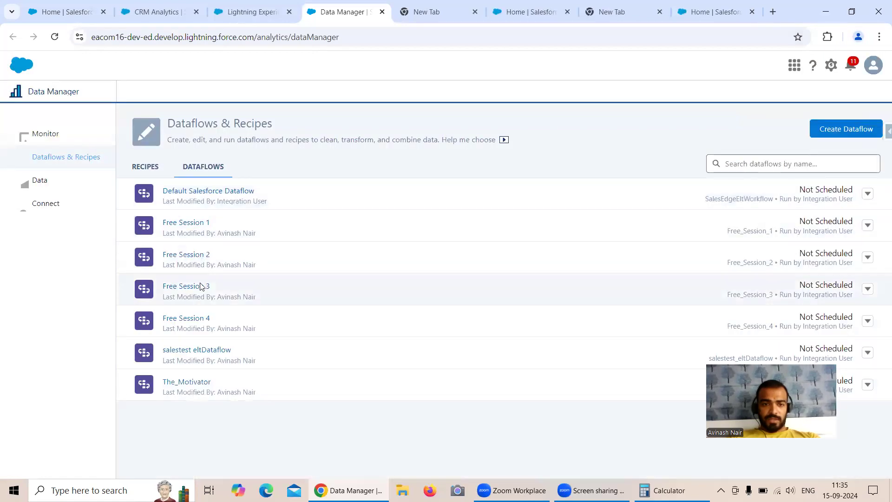
pyautogui.click(199, 318)
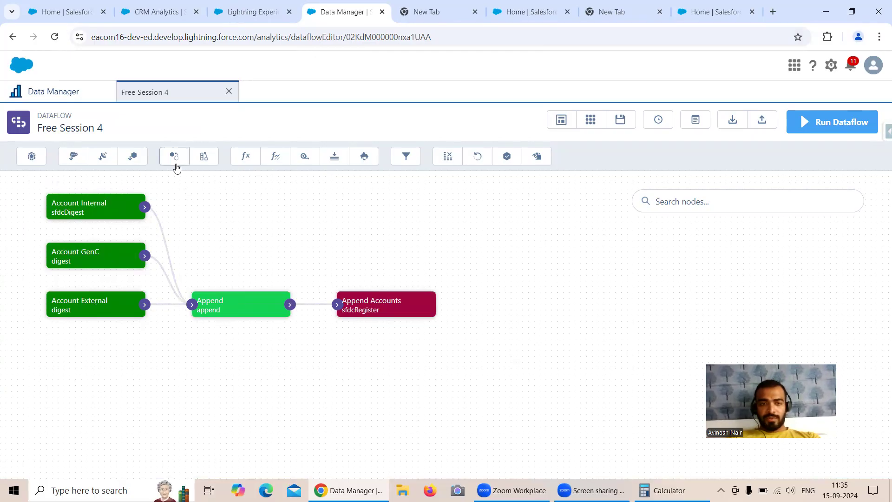
pyautogui.click(246, 156)
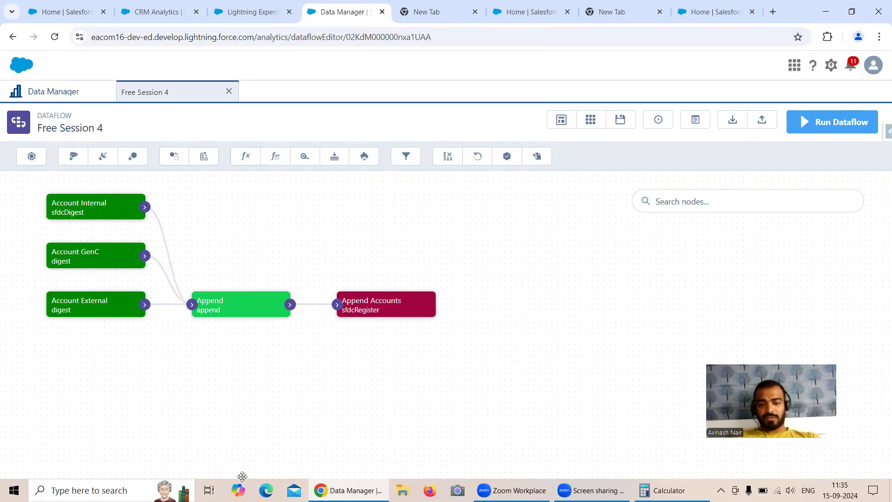
# Step: Open a blank Notepad document and begin a note with "computeExpression :-"
pyautogui.click(88, 490)
pyautogui.write('note')
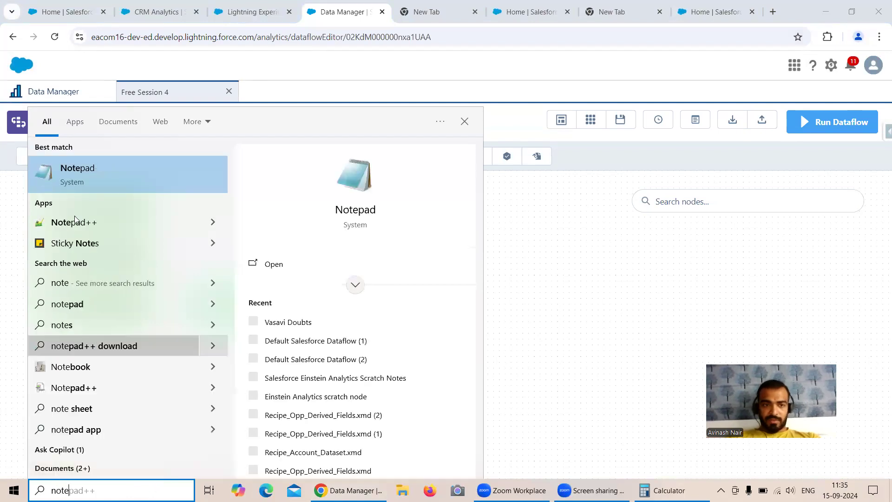
pyautogui.press('Return')
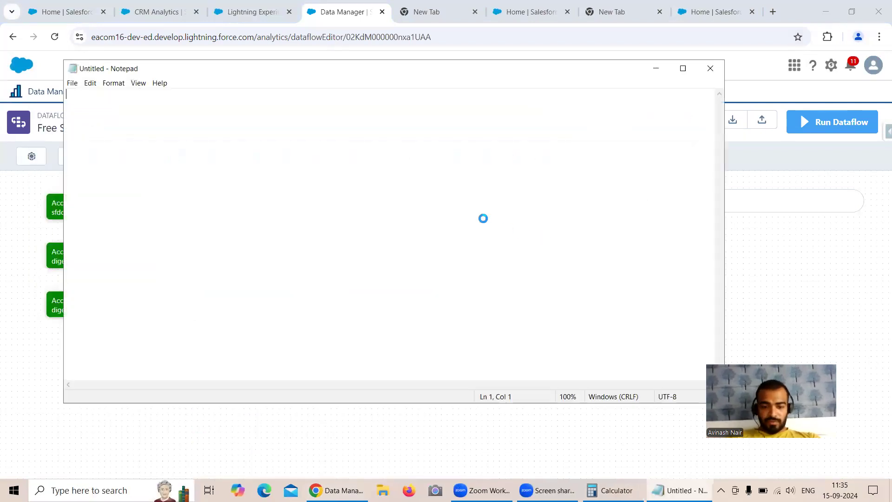
pyautogui.write('comp')
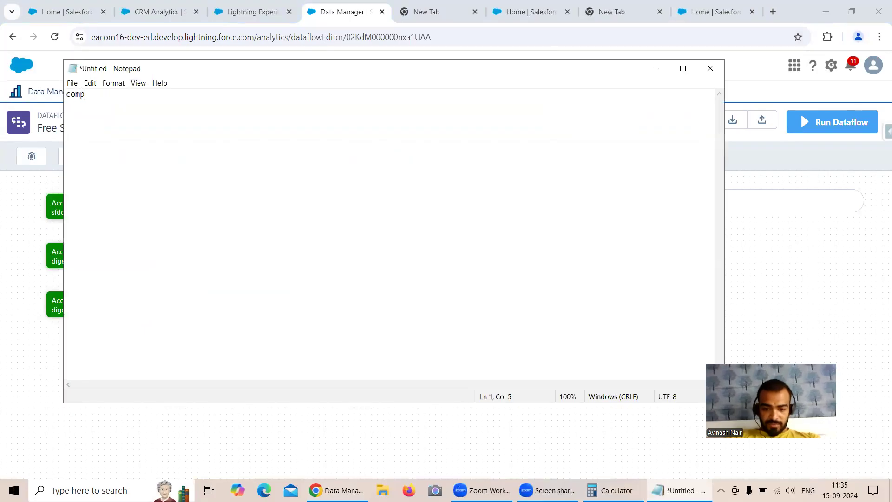
pyautogui.write('uteExpre')
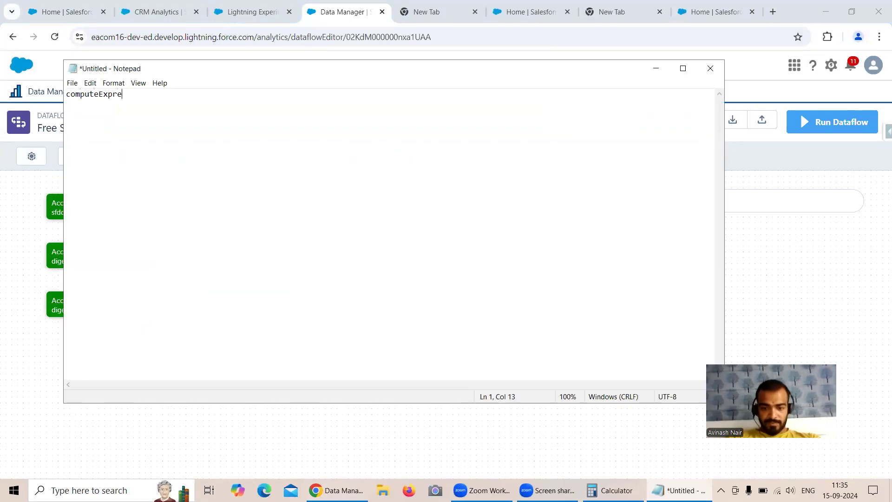
pyautogui.write('ssion :-')
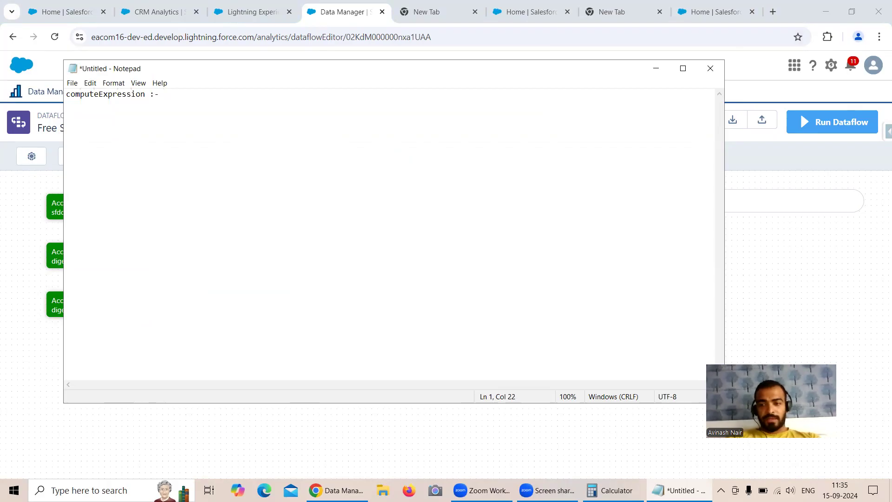
# Step: Continue the computeExpression note with "Adds Derived Field", dismissing the antivirus notification
pyautogui.write(' Adds')
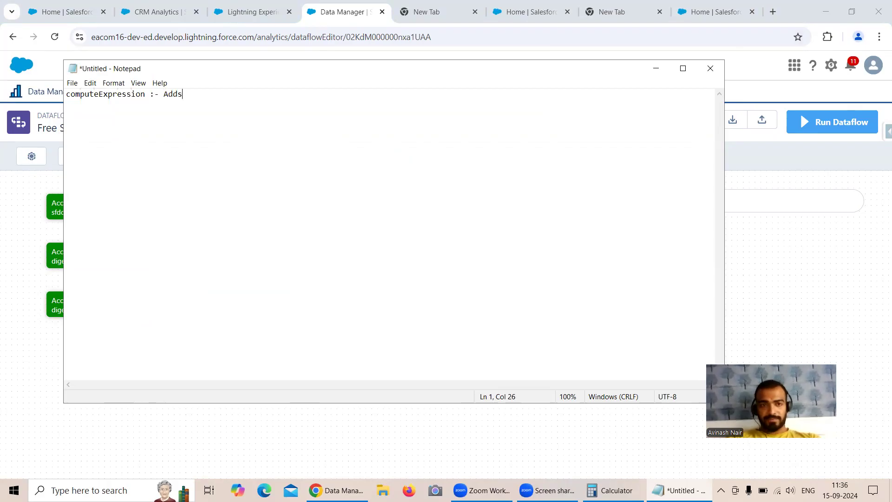
pyautogui.write(' Derv')
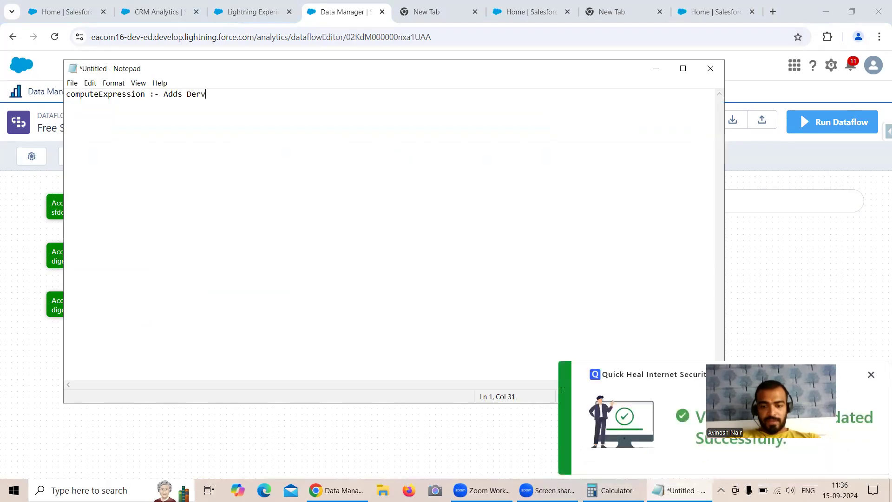
pyautogui.write('ied')
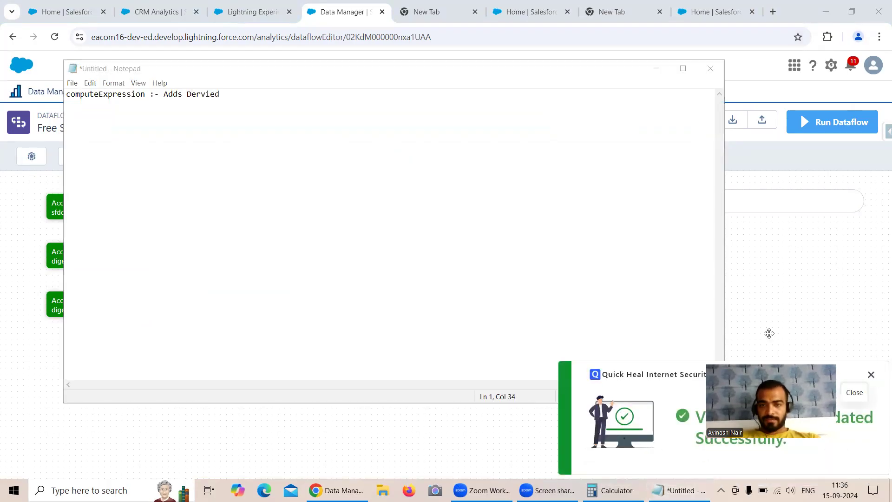
pyautogui.click(871, 375)
pyautogui.press('BackSpace')
pyautogui.press('BackSpace')
pyautogui.press('BackSpace')
pyautogui.press('BackSpace')
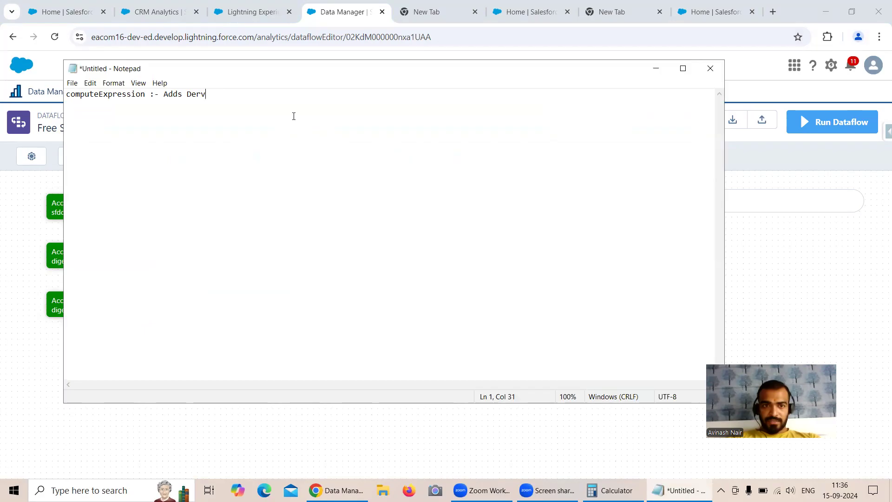
pyautogui.write('ived Field')
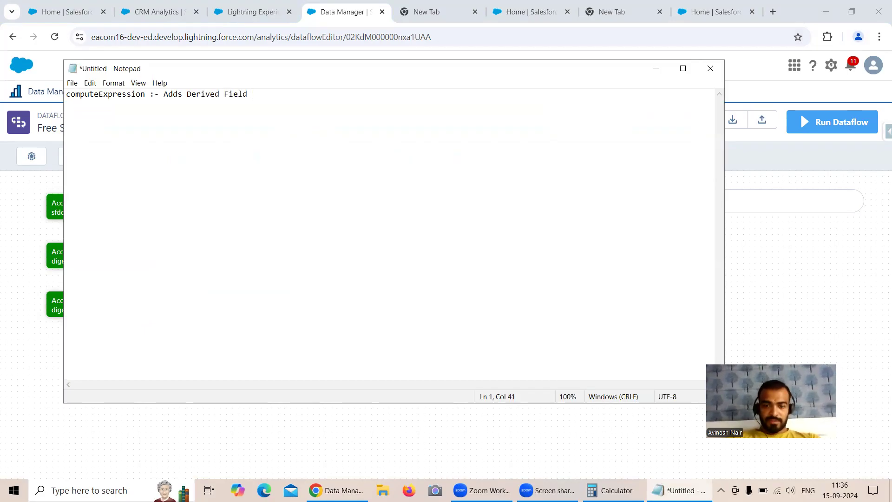
# Step: Finish the note line with "(New Field) in EA"
pyautogui.write(' ()')
pyautogui.write('New F')
pyautogui.write('ield')
pyautogui.write('in ')
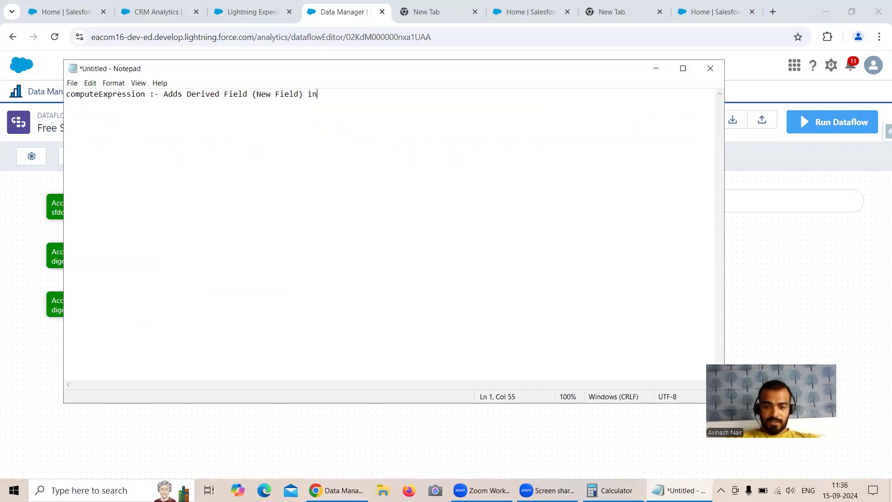
pyautogui.write('EA')
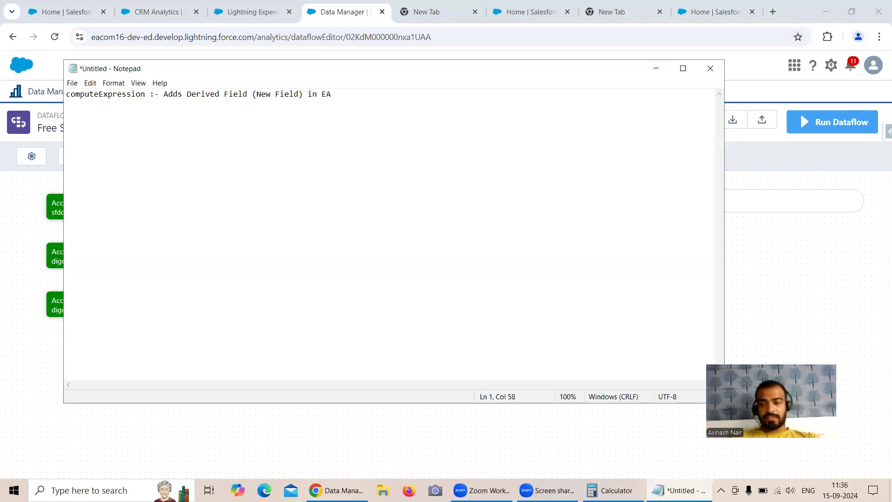
# Step: Minimize the note and view the Account object's Fields & Relationships in Salesforce Setup, dismissing the admin settings prompt
pyautogui.click(656, 68)
pyautogui.click(63, 12)
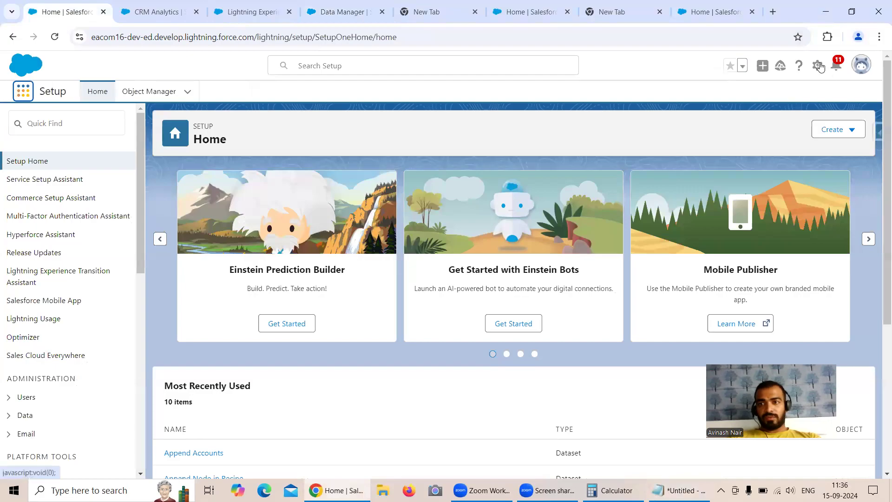
pyautogui.click(148, 92)
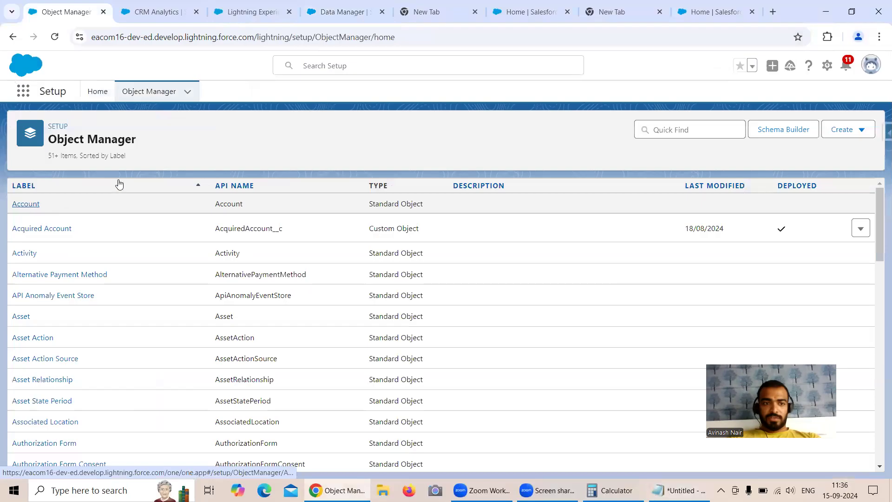
pyautogui.click(26, 201)
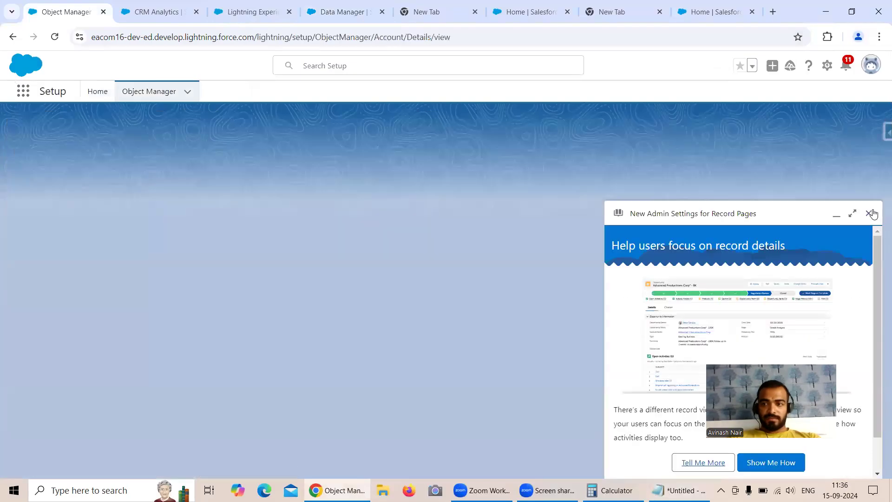
pyautogui.click(870, 214)
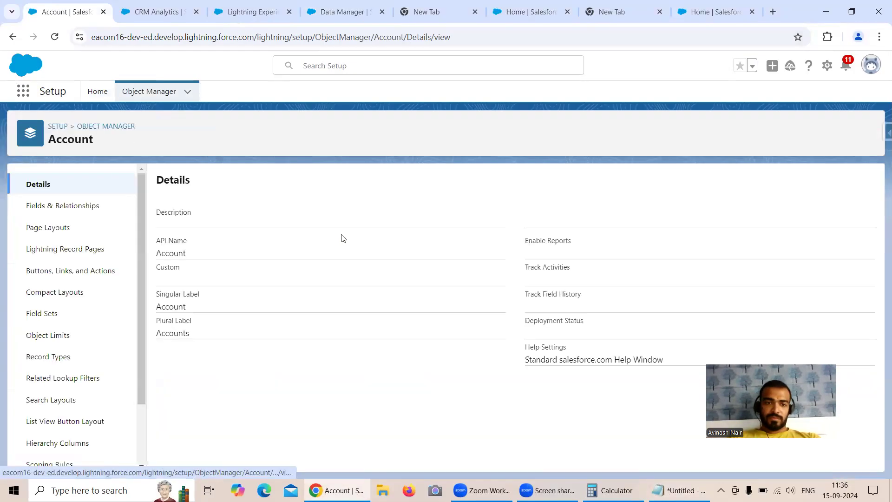
pyautogui.click(28, 209)
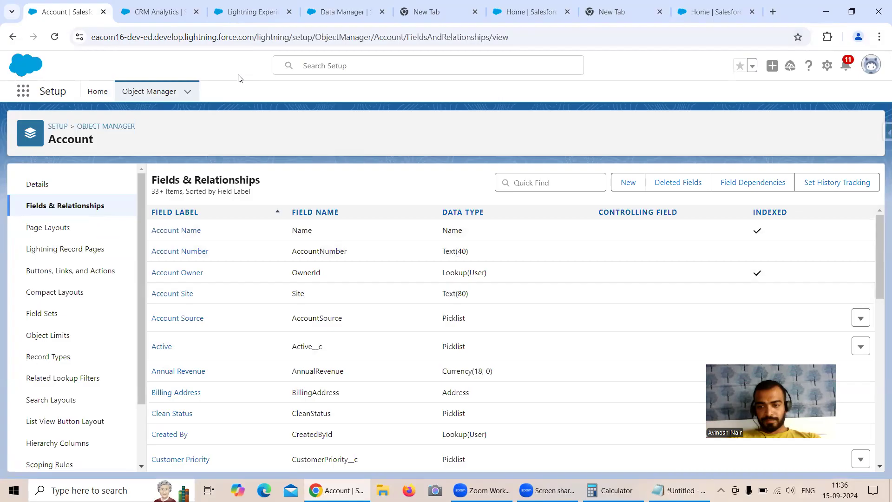
# Step: Back in the Free Session 4 dataflow, start a computeExpression node named "Internal Org" with Account Internal as its source
pyautogui.hotkey('ctrl', 'Tab')
pyautogui.hotkey('ctrl', 'Tab')
pyautogui.hotkey('ctrl', 'Tab')
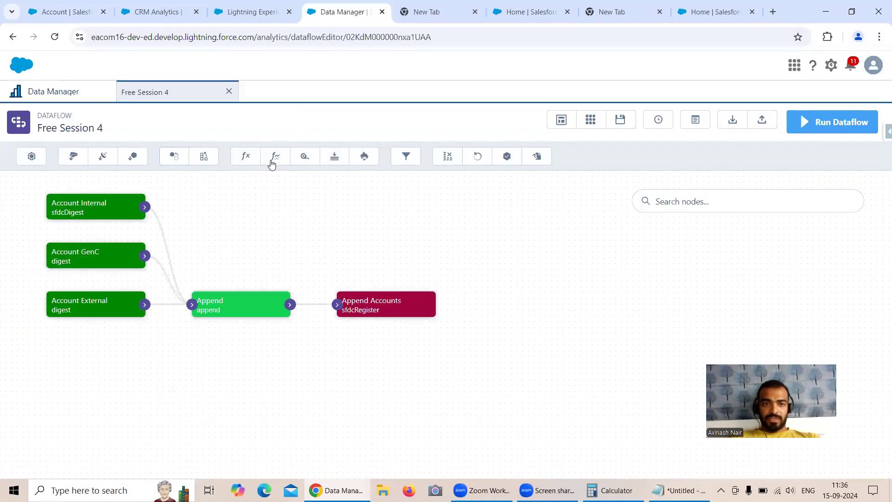
pyautogui.click(250, 158)
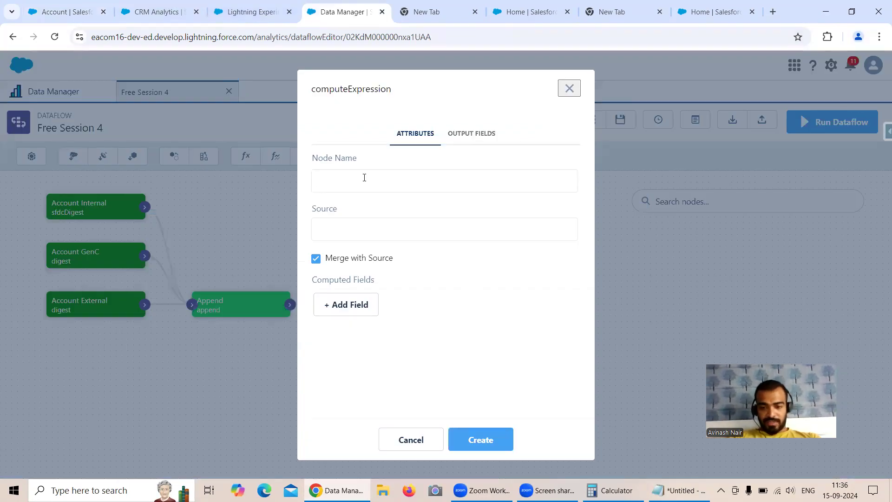
pyautogui.write('I')
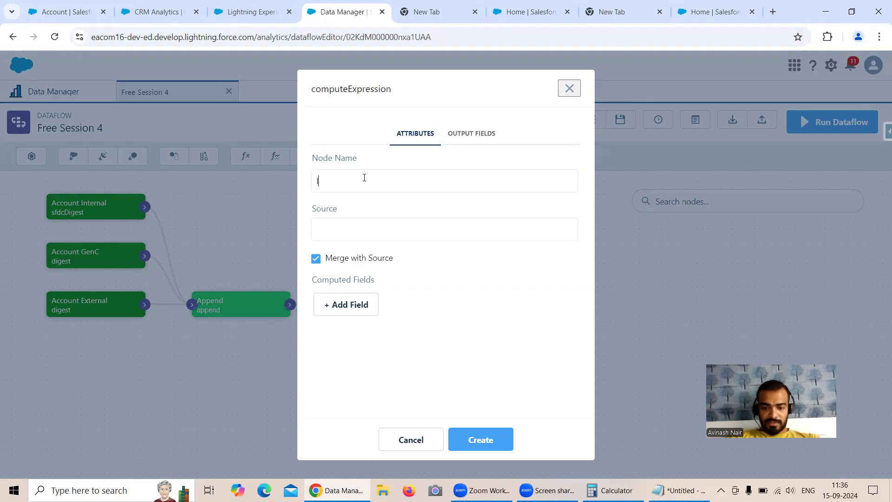
pyautogui.write('nternal ')
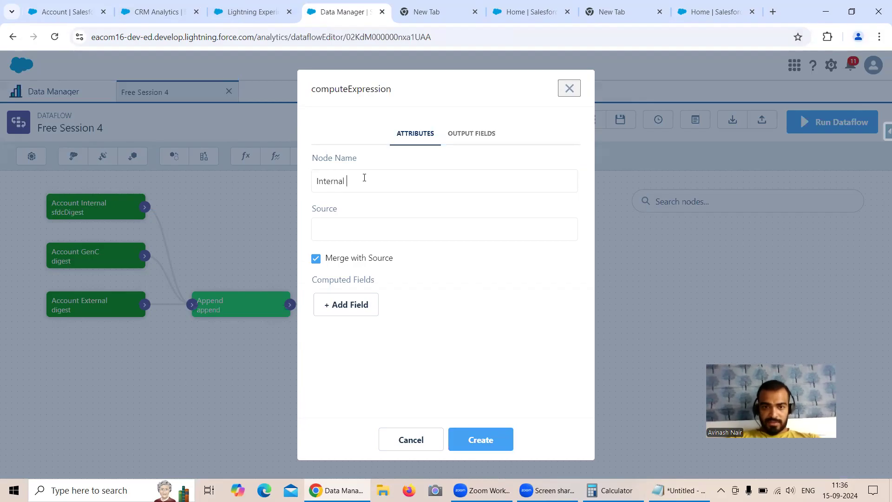
pyautogui.write('Orf')
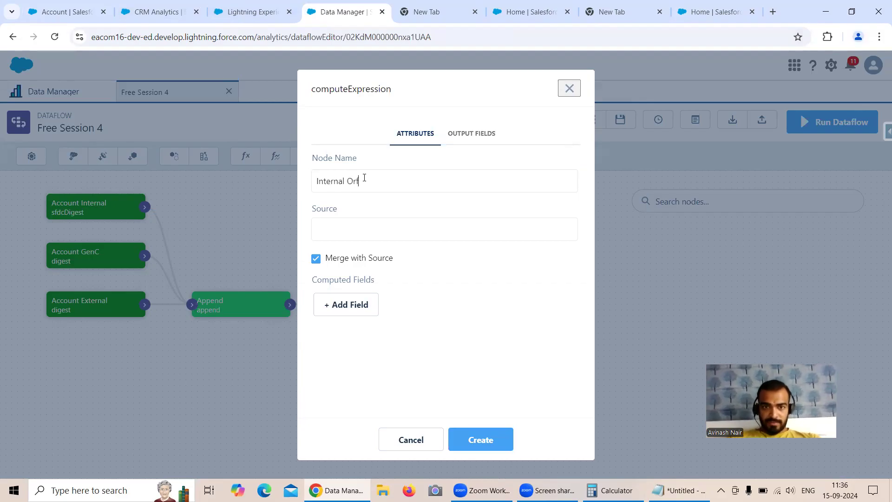
pyautogui.press('BackSpace')
pyautogui.write('g')
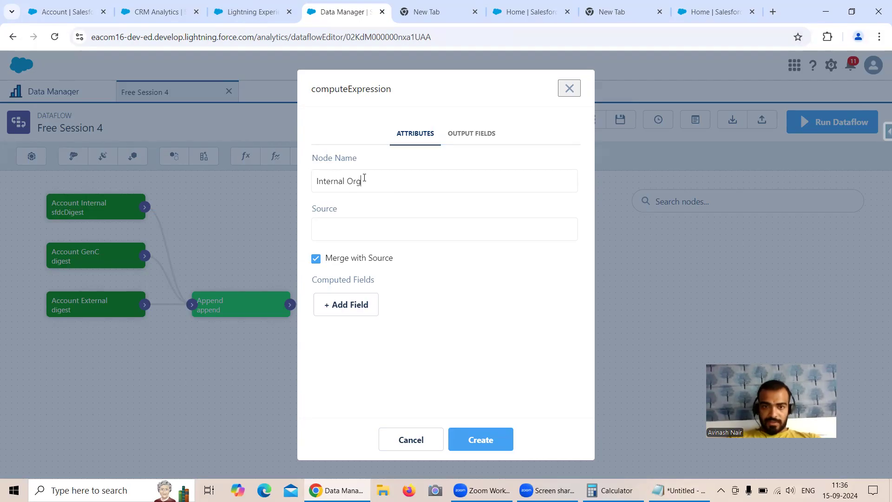
pyautogui.click(352, 223)
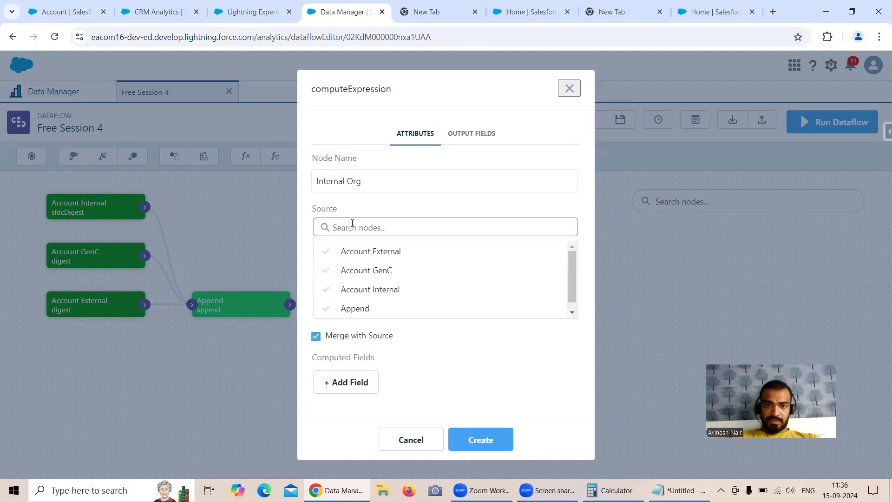
pyautogui.click(365, 292)
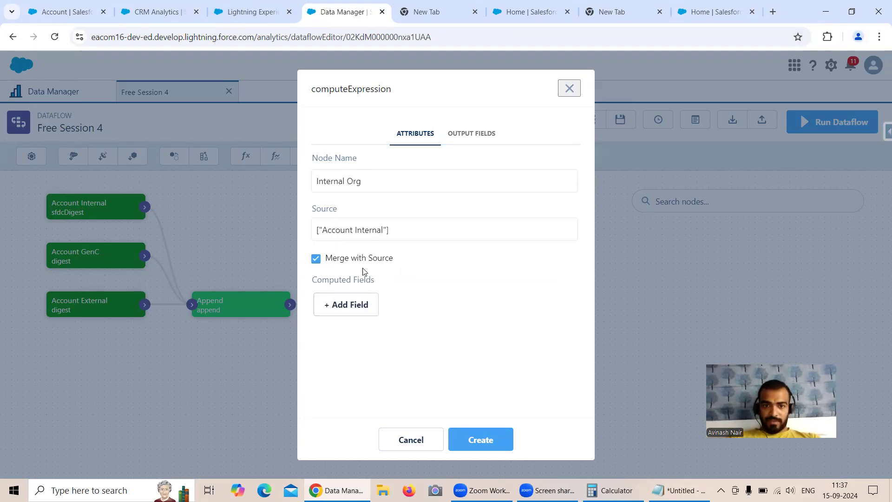
# Step: Add a text computed field OrgName with the SAQL expression 'Internal Org', save it and create the node
pyautogui.click(355, 304)
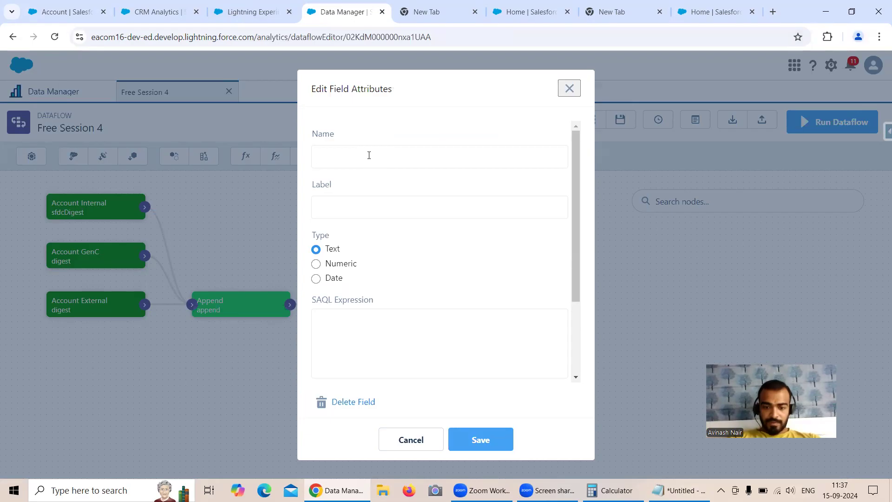
pyautogui.write('OrgName')
pyautogui.click(358, 315)
pyautogui.write("''Internal ")
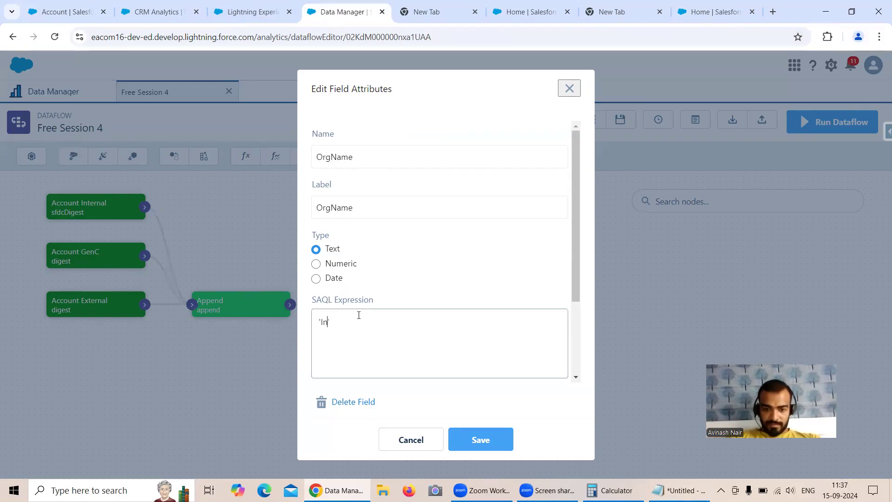
pyautogui.write('Org')
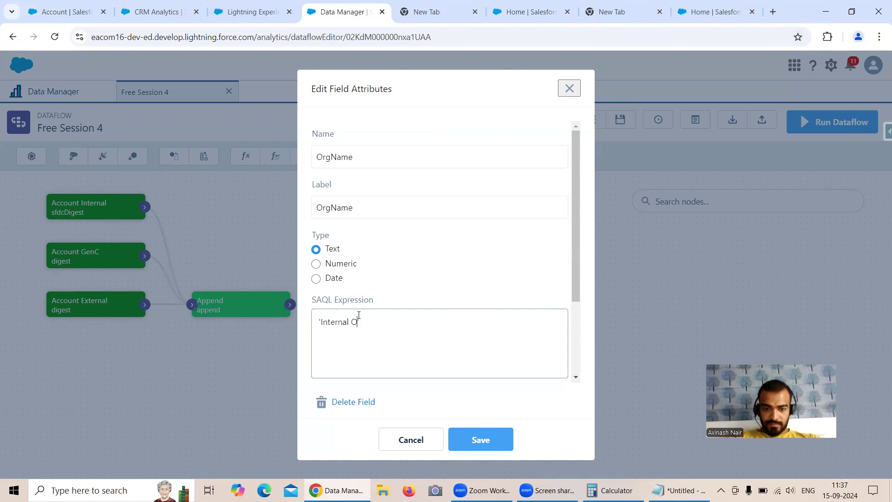
pyautogui.click(480, 439)
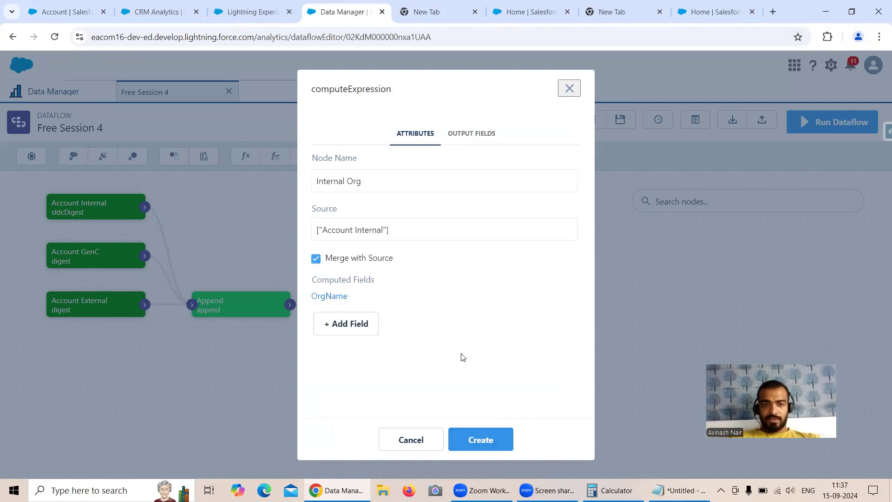
pyautogui.click(485, 442)
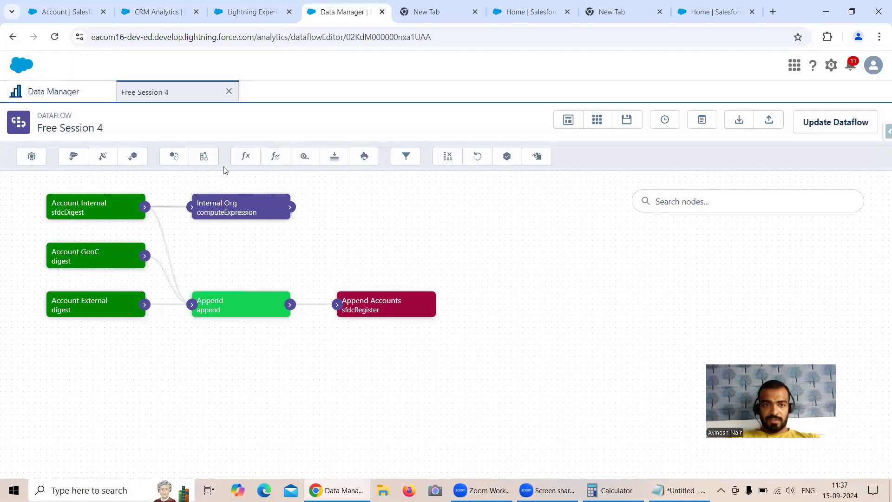
# Step: Start a computeExpression node named "Exteral Org" with Account External as its source
pyautogui.click(251, 160)
pyautogui.write('Exter')
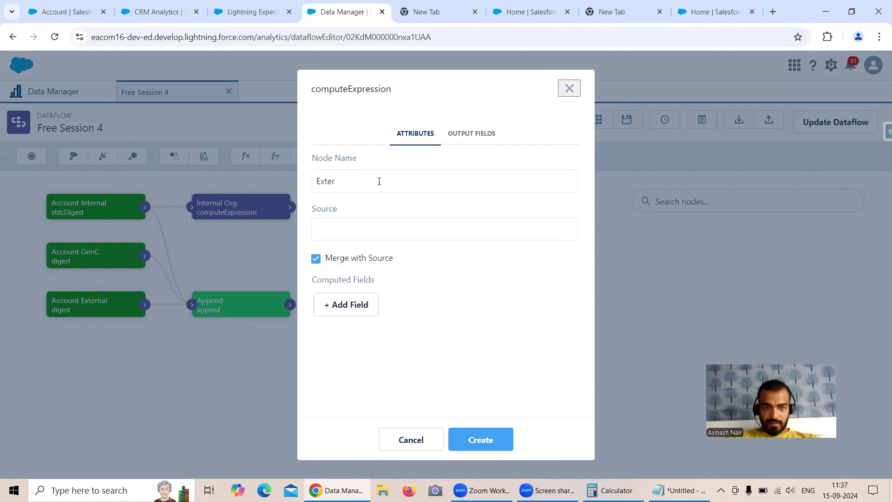
pyautogui.write('al Org')
pyautogui.click(385, 234)
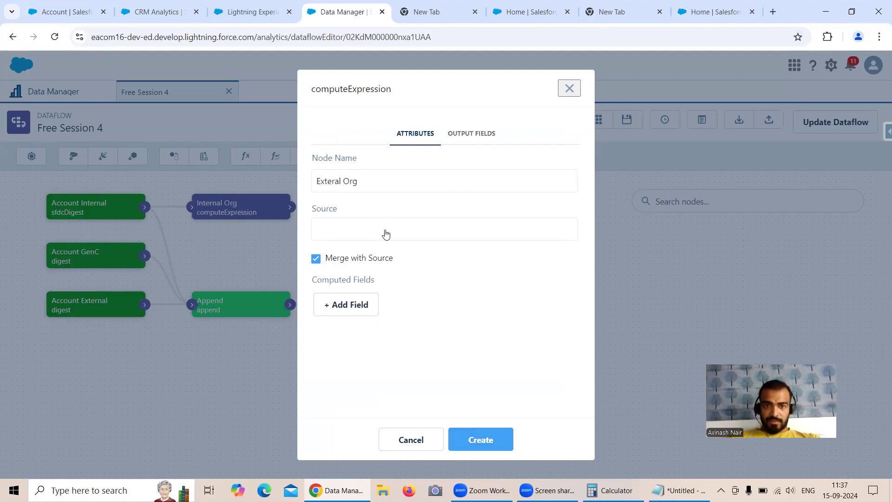
pyautogui.click(389, 271)
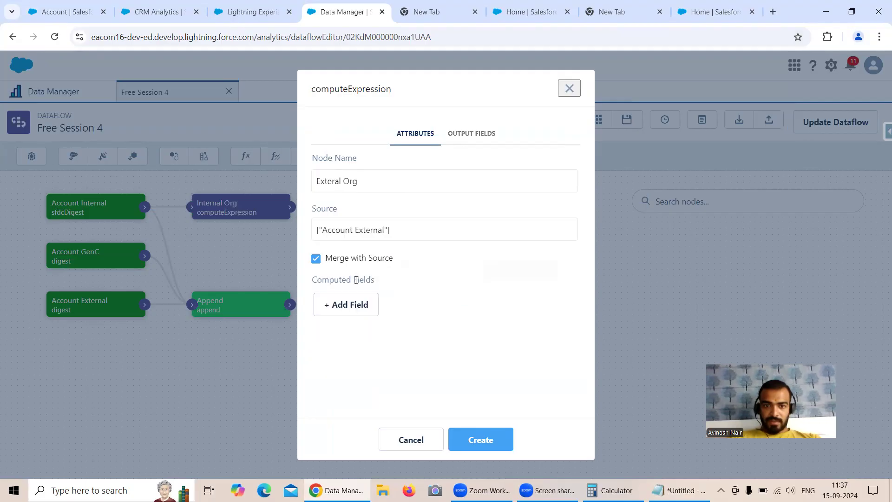
# Step: Add a text computed field OrgName with the SAQL expression 'External', save it and create the node
pyautogui.click(357, 306)
pyautogui.write('OrgName')
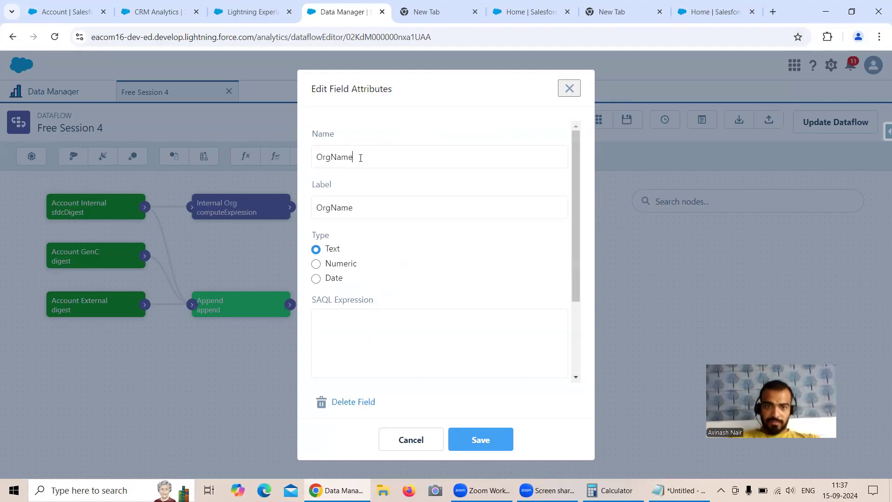
pyautogui.click(343, 318)
pyautogui.write("'")
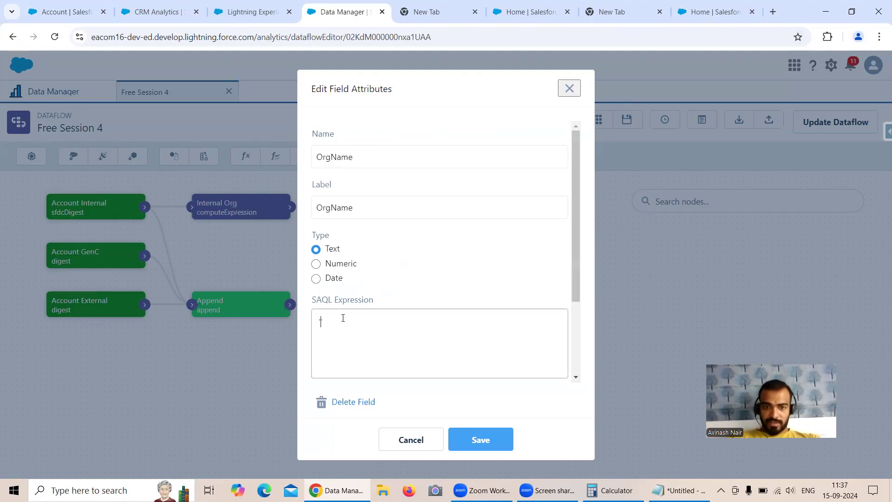
pyautogui.write("External'")
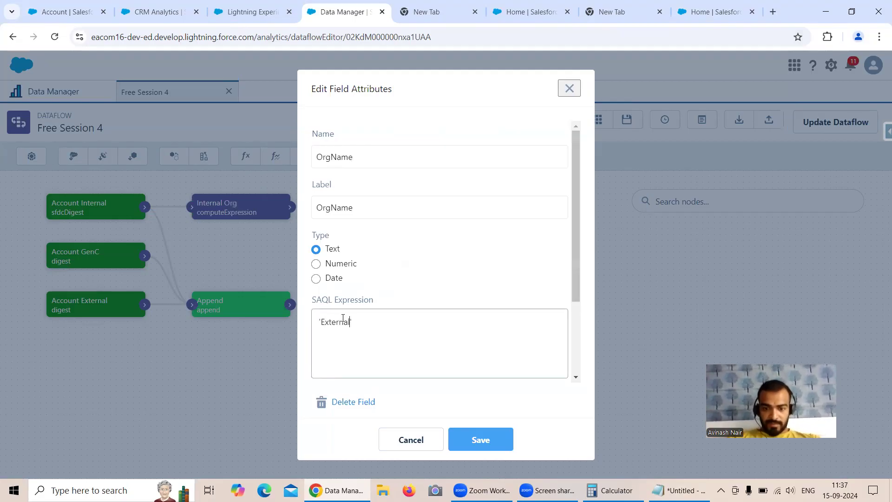
pyautogui.click(506, 438)
pyautogui.click(497, 438)
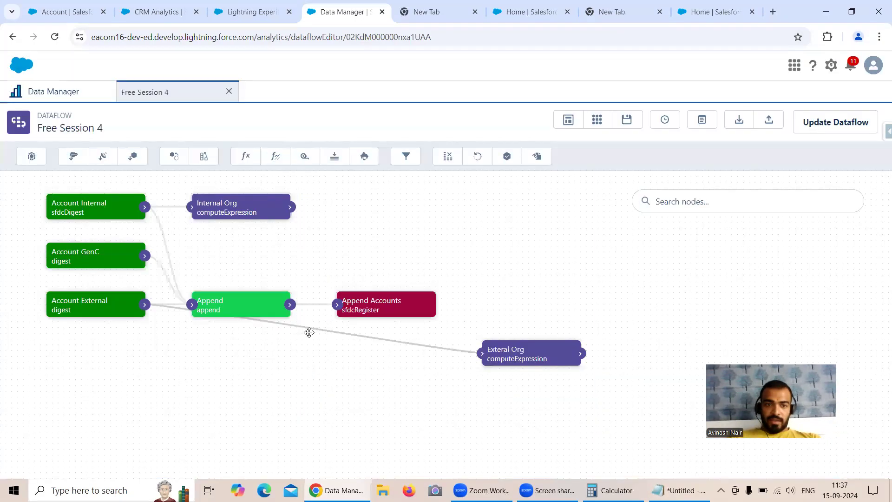
# Step: Start a computeExpression node named "GenCOrg" with Account GenC as its source
pyautogui.click(246, 159)
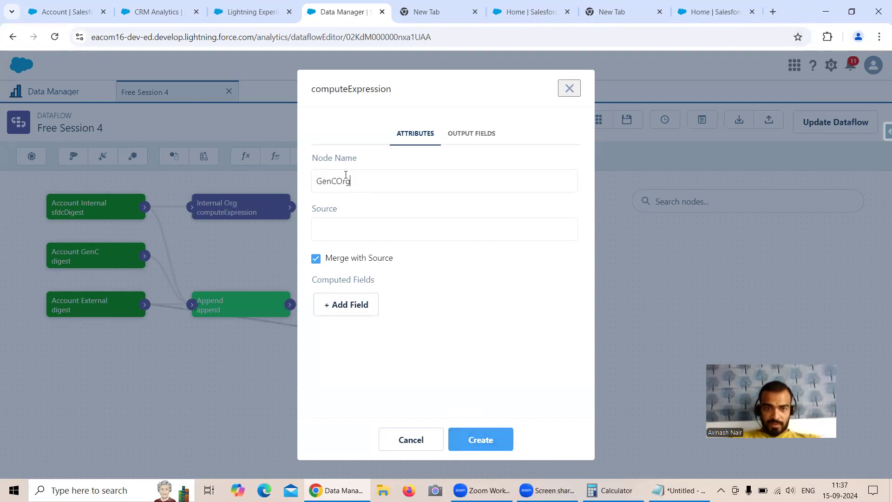
pyautogui.click(365, 228)
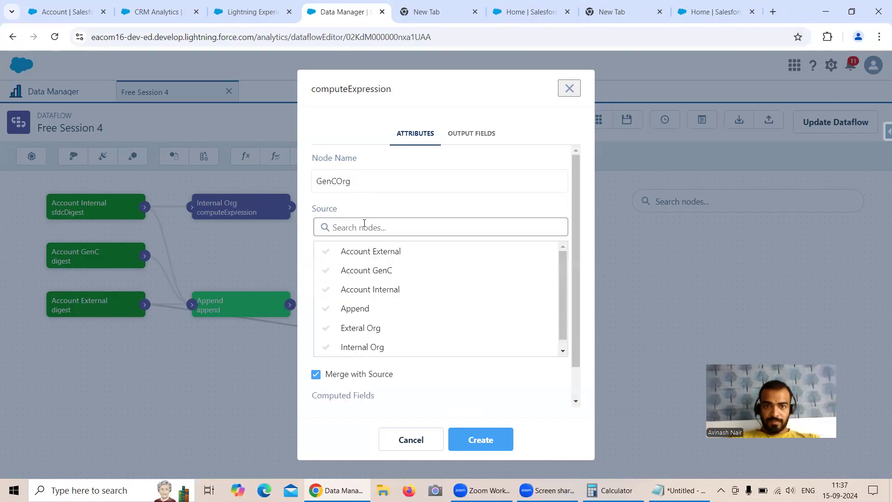
pyautogui.click(375, 268)
# Step: Add a text computed field OrgName with the SAQL expression 'GenCOrg', save it and create the node
pyautogui.click(358, 304)
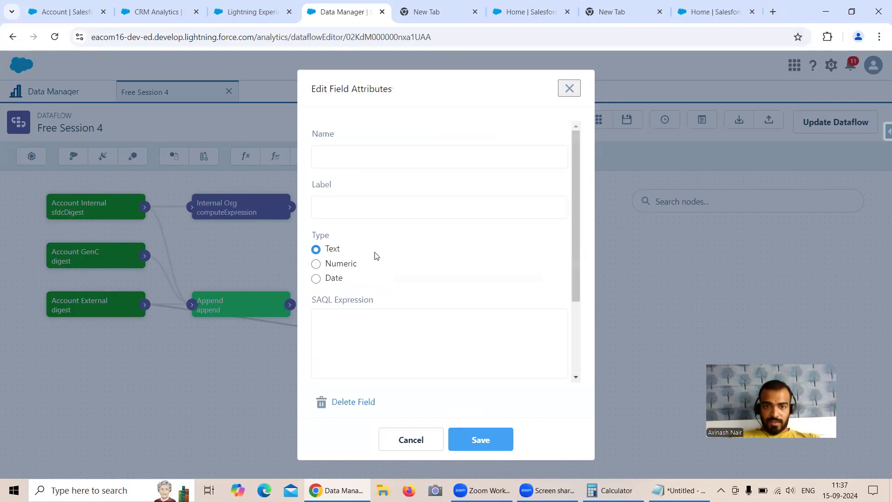
pyautogui.write('OrgName')
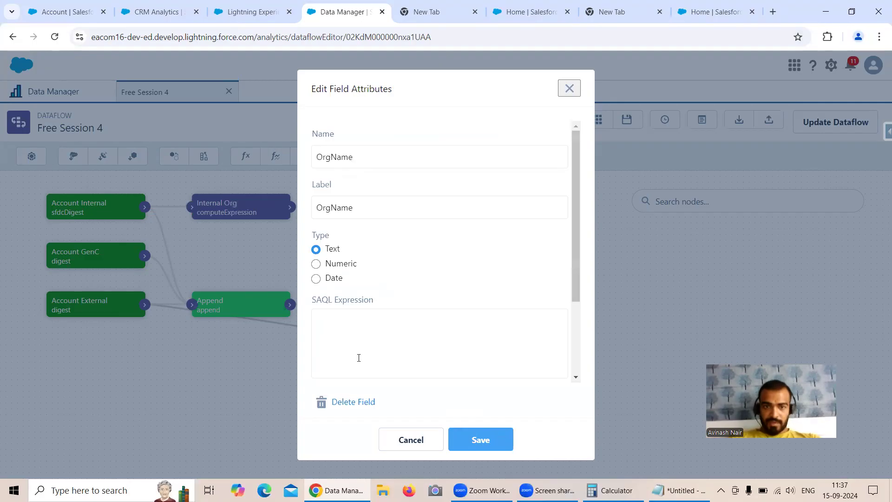
pyautogui.click(344, 321)
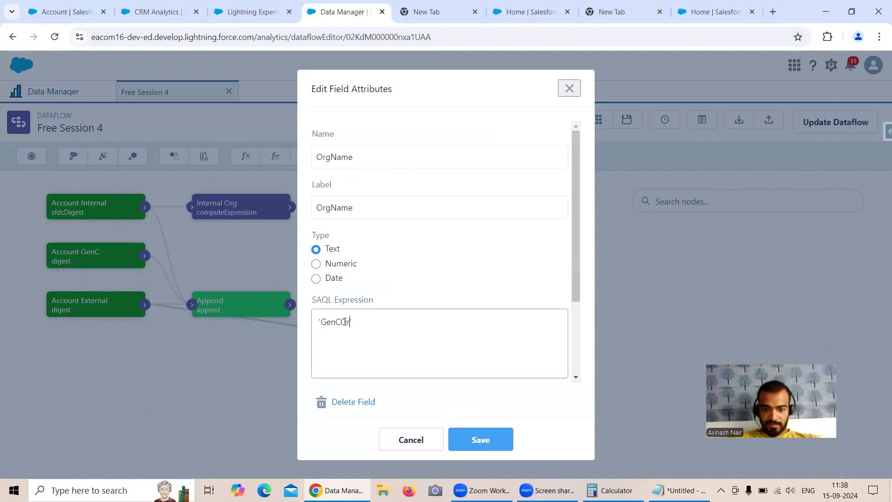
pyautogui.write("'GenCor'")
pyautogui.press('BackSpace')
pyautogui.press('BackSpace')
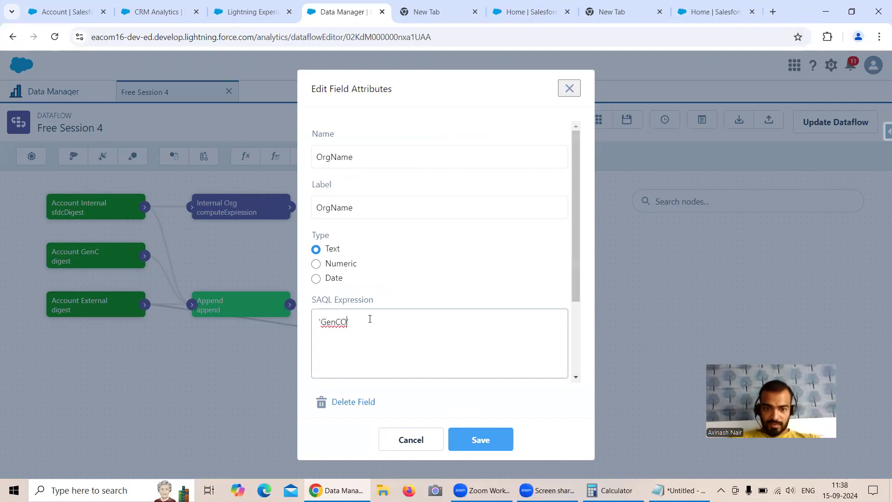
pyautogui.write('rg')
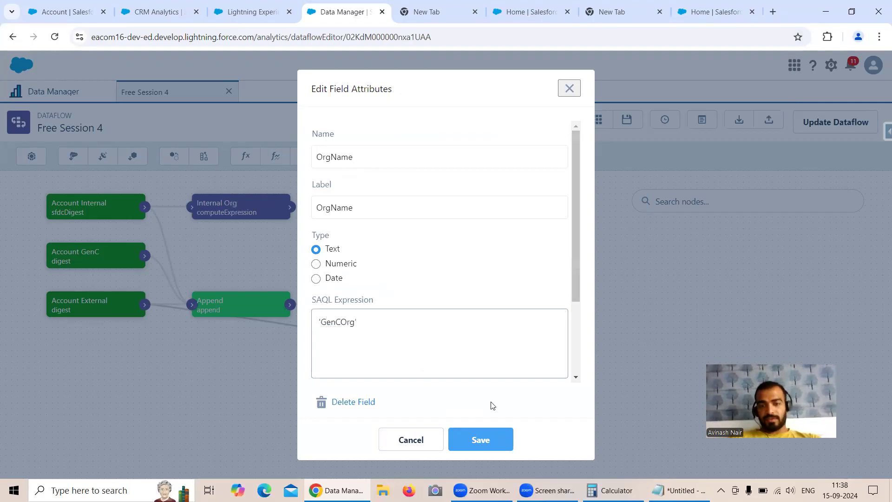
pyautogui.click(478, 438)
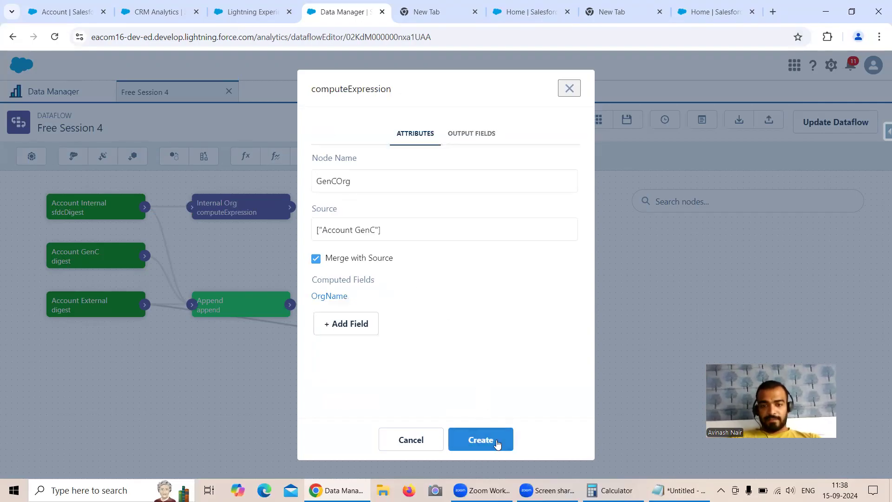
pyautogui.click(497, 442)
# Step: Replace the Append node's account sources with Exteral Org, GenCOrg and Internal Org, propagating the field changes, and auto-arrange the dataflow nodes
pyautogui.moveTo(235, 306); pyautogui.dragTo(548, 233)
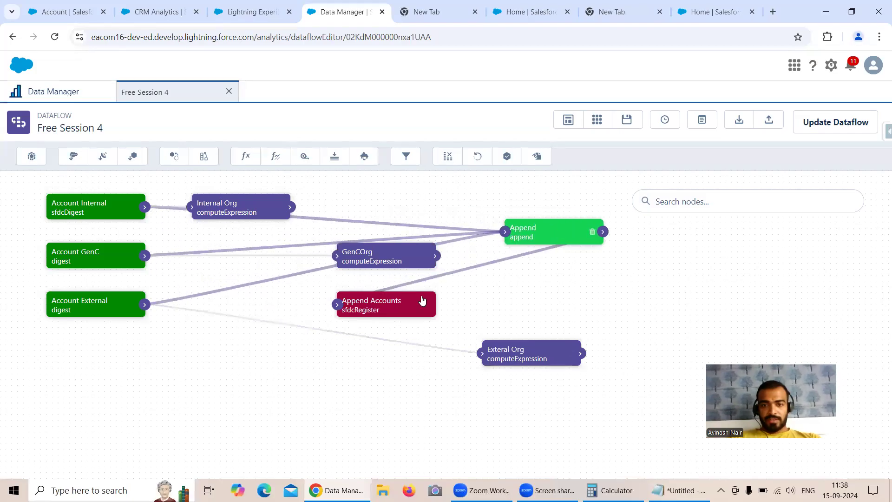
pyautogui.click(548, 234)
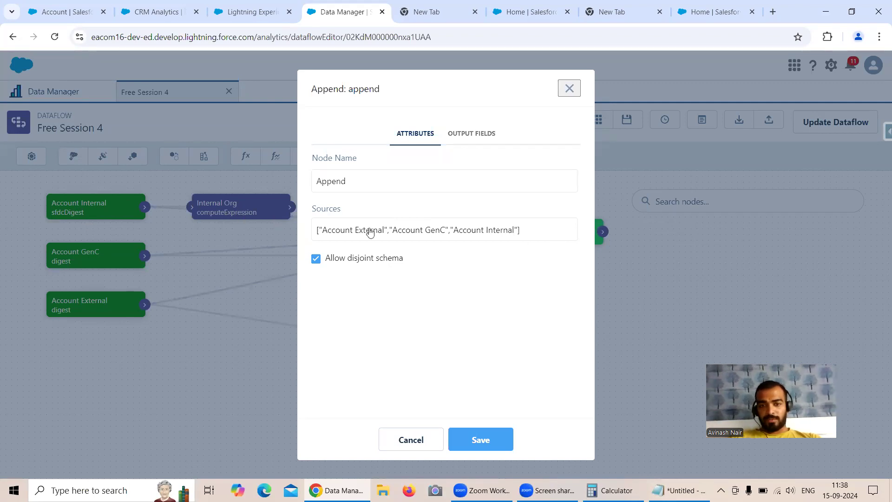
pyautogui.click(402, 233)
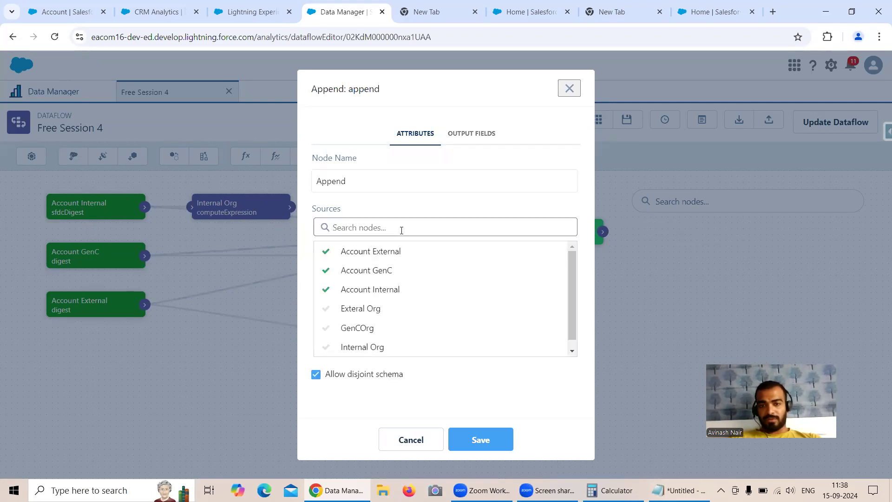
pyautogui.click(364, 252)
pyautogui.click(363, 271)
pyautogui.click(364, 290)
pyautogui.click(364, 309)
pyautogui.click(363, 328)
pyautogui.click(363, 347)
pyautogui.click(485, 448)
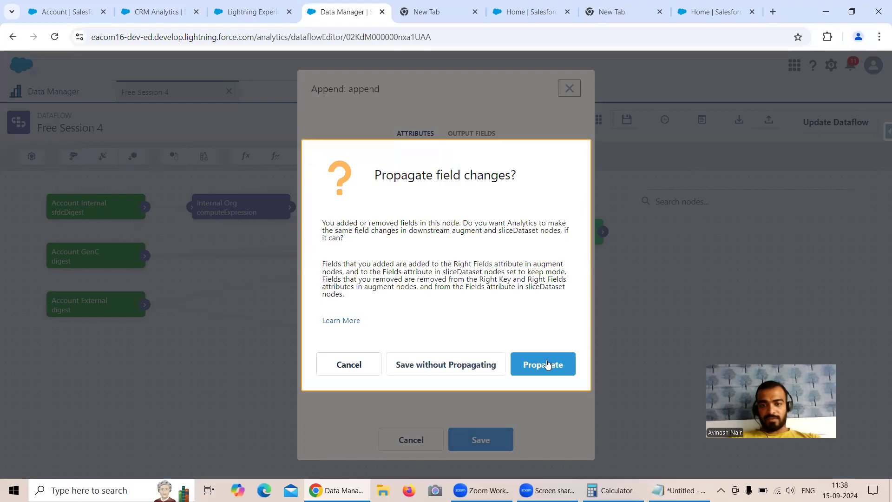
pyautogui.click(548, 364)
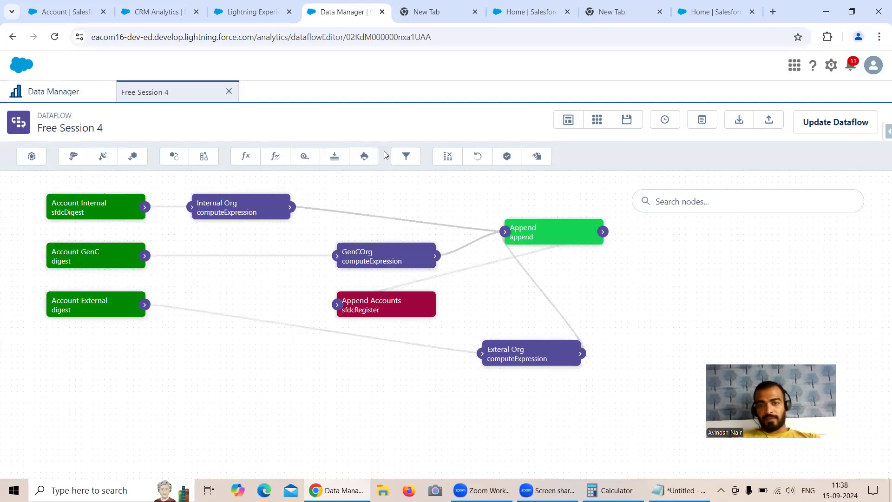
pyautogui.click(567, 120)
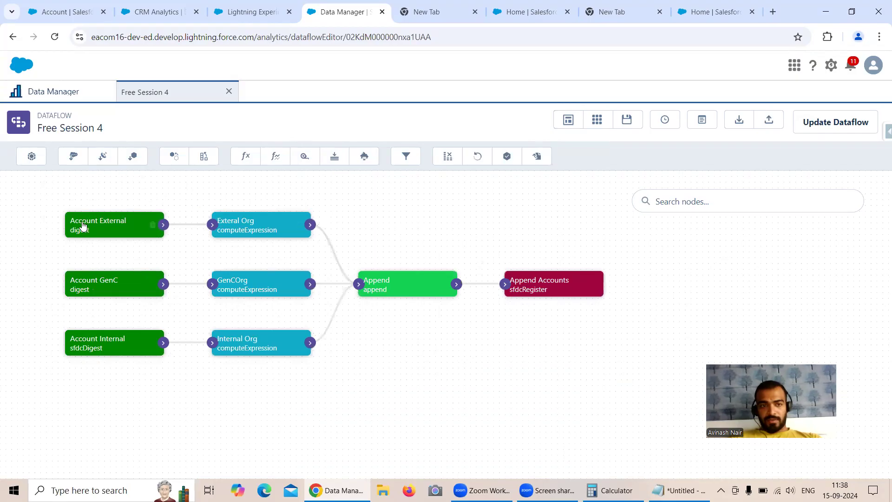
# Step: Change the Exteral Org node's OrgName expression to "External" in double quotes, save it and propagate the field changes
pyautogui.click(250, 225)
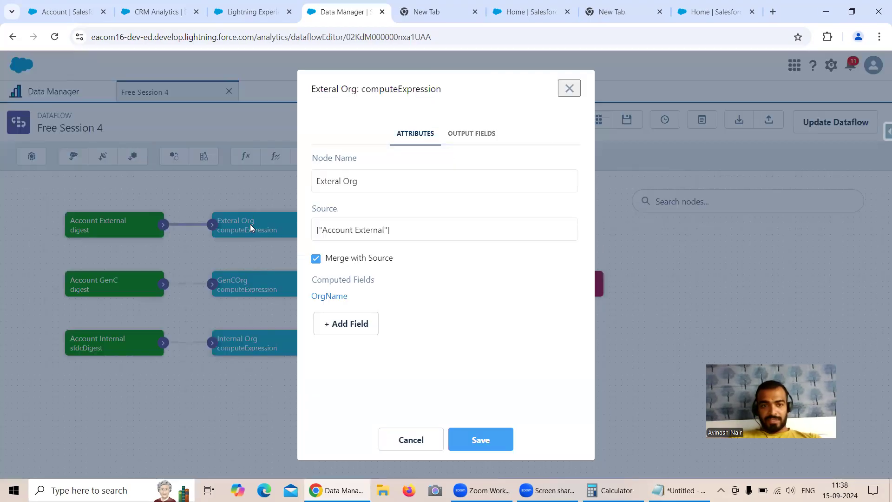
pyautogui.click(329, 297)
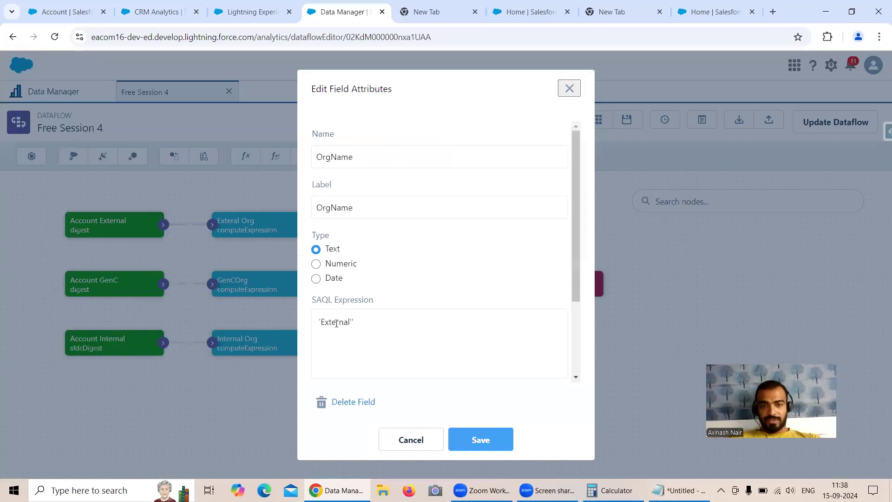
pyautogui.click(372, 320)
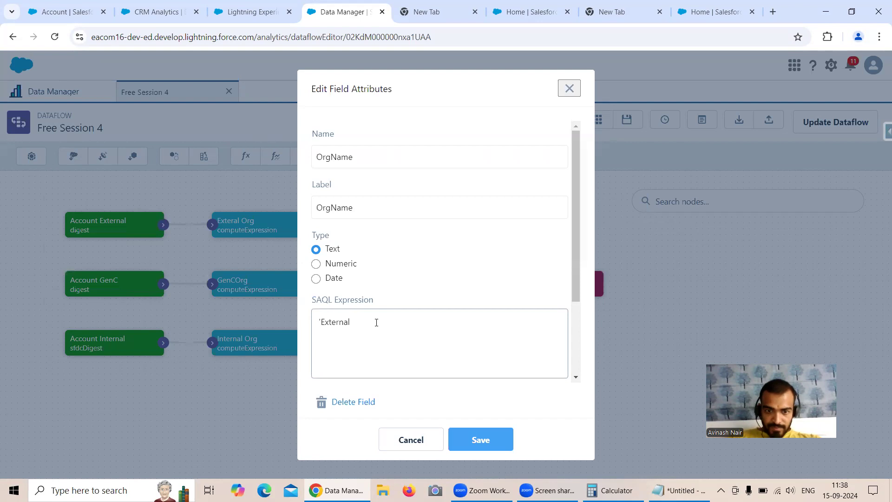
pyautogui.press('Home')
pyautogui.write("'")
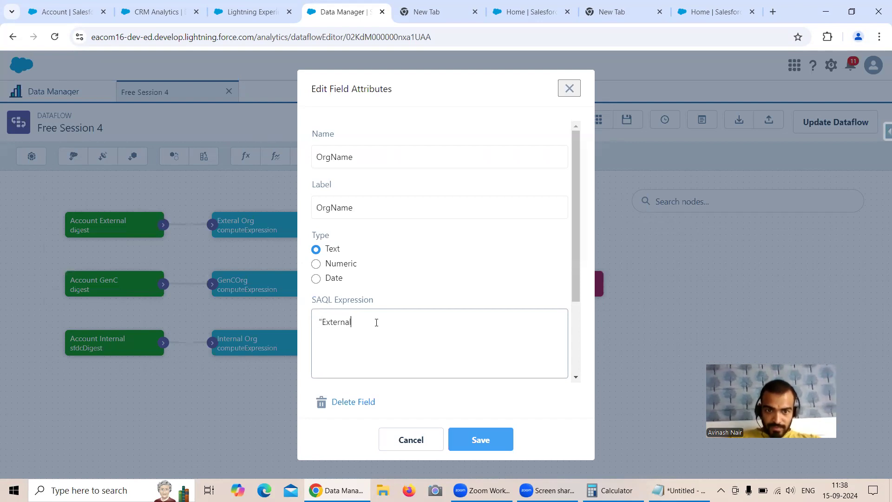
pyautogui.click(470, 439)
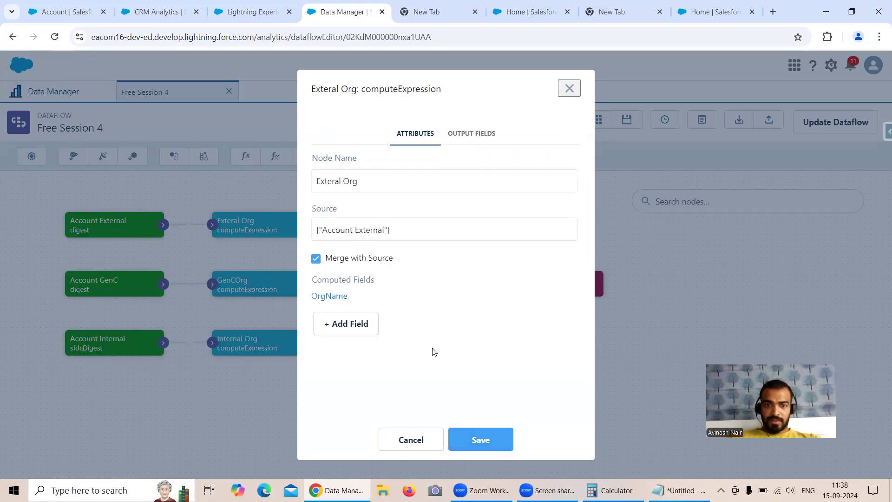
pyautogui.click(490, 444)
pyautogui.click(553, 369)
# Step: Change the GenCOrg node's OrgName expression to "GenCOrg" in double quotes, save it and propagate the field changes
pyautogui.click(253, 294)
pyautogui.click(341, 297)
pyautogui.click(371, 322)
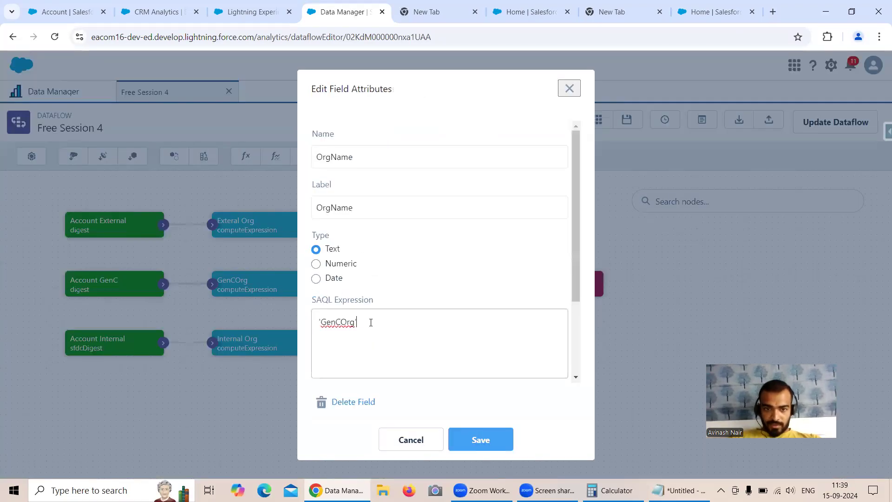
pyautogui.write("'")
pyautogui.click(321, 321)
pyautogui.write('"')
pyautogui.press('Delete')
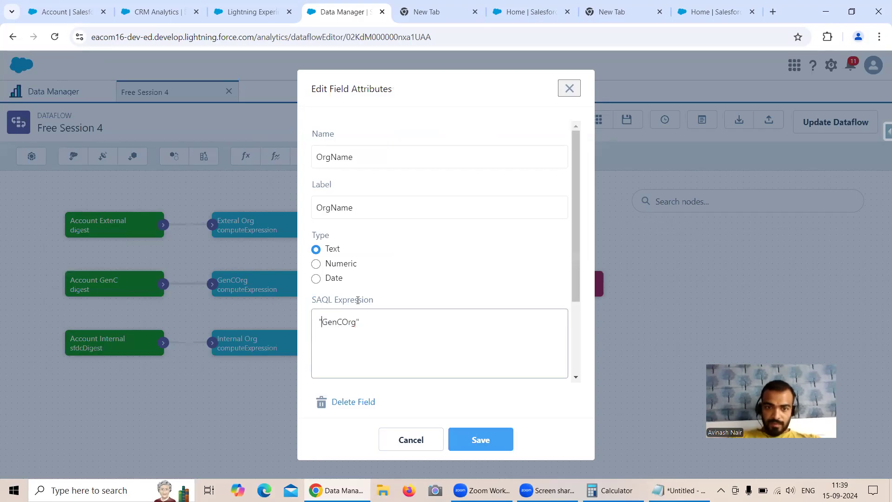
pyautogui.click(485, 441)
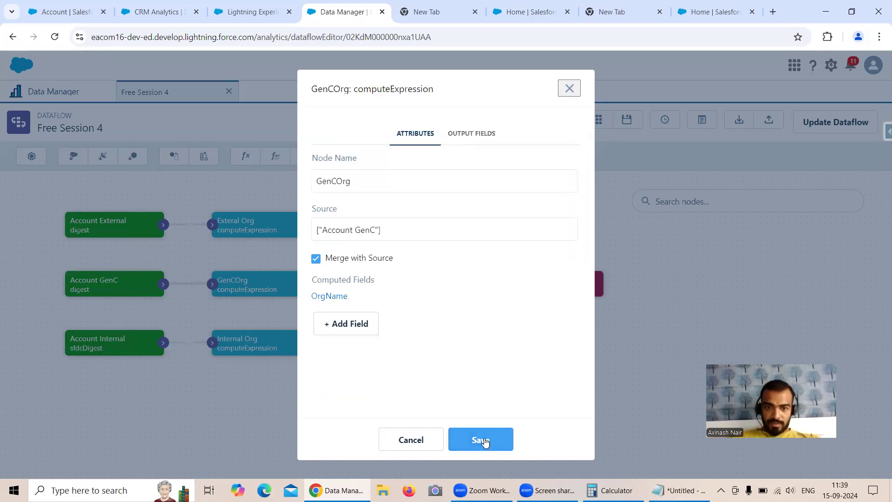
pyautogui.click(485, 442)
pyautogui.click(541, 364)
# Step: Change the Internal Org node's OrgName expression to "Internal Org" in double quotes, save it and propagate the field changes
pyautogui.click(235, 347)
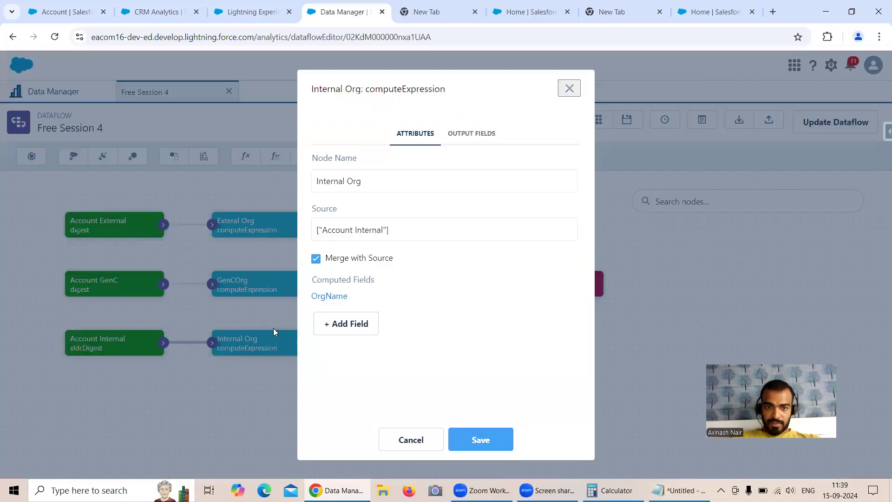
pyautogui.click(332, 294)
pyautogui.click(375, 322)
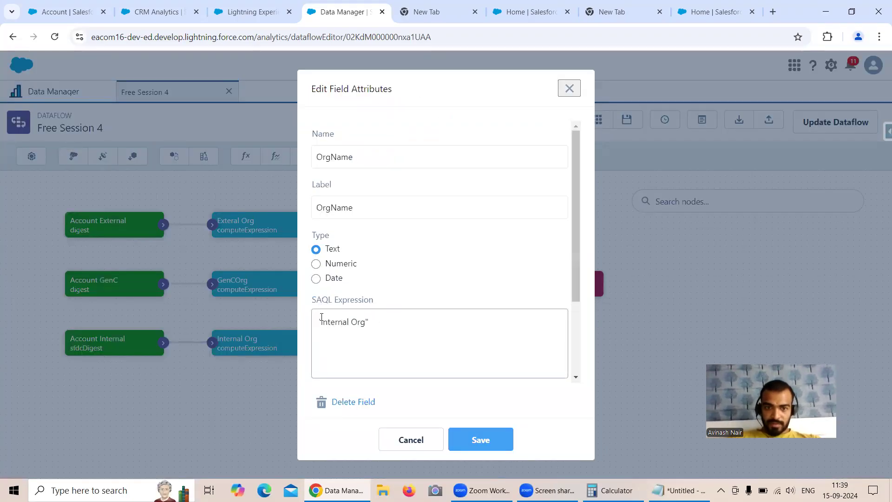
pyautogui.press('Home')
pyautogui.press('Delete')
pyautogui.write('"')
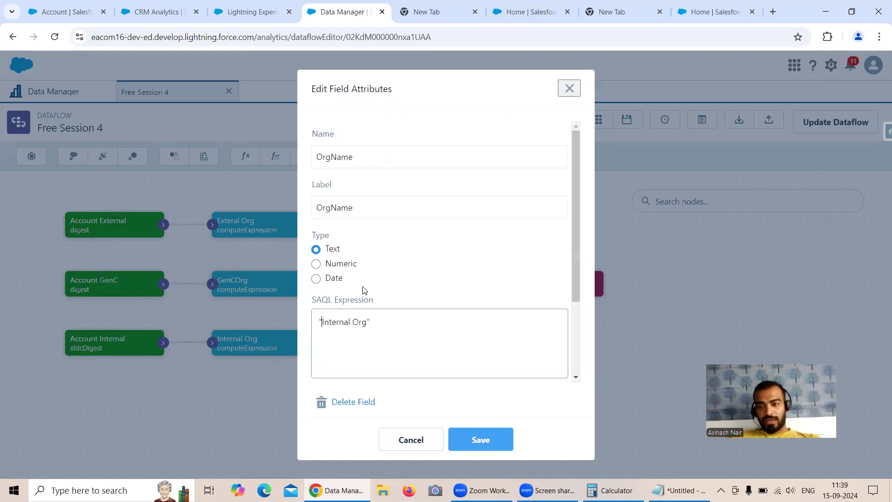
pyautogui.click(495, 442)
pyautogui.click(474, 443)
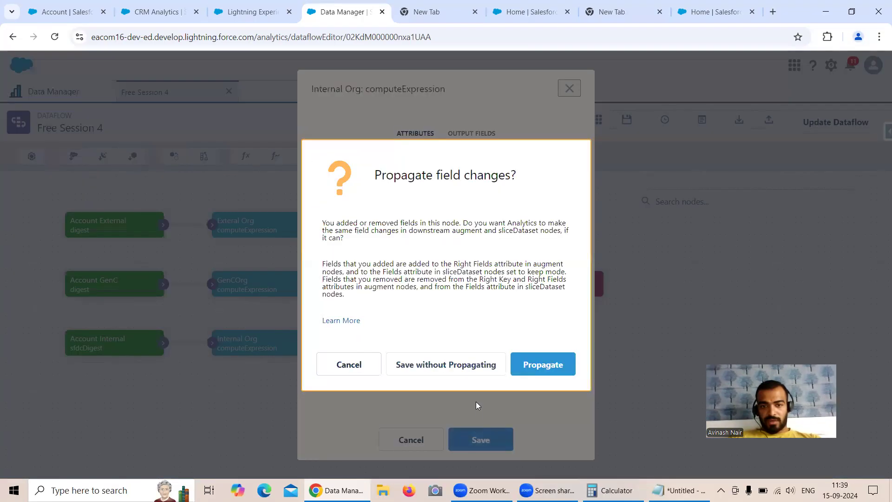
pyautogui.click(554, 368)
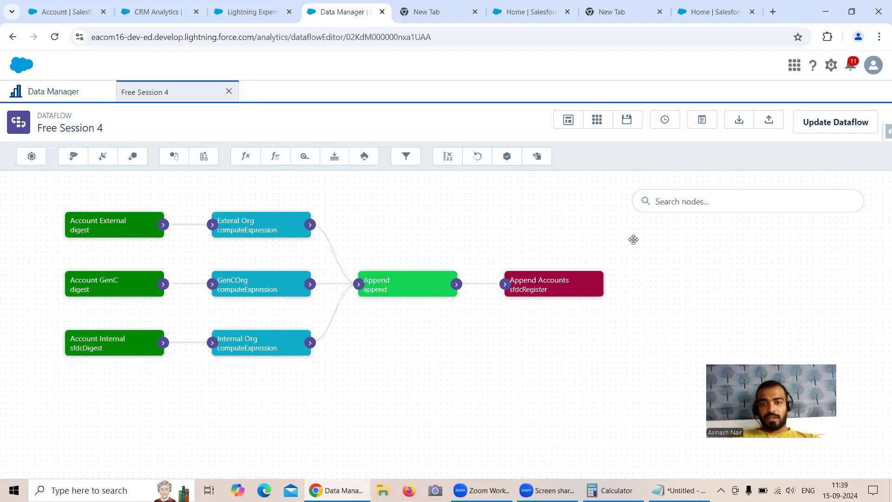
# Step: Update the Free Session 4 dataflow, confirm the update and run it
pyautogui.click(820, 125)
pyautogui.click(599, 306)
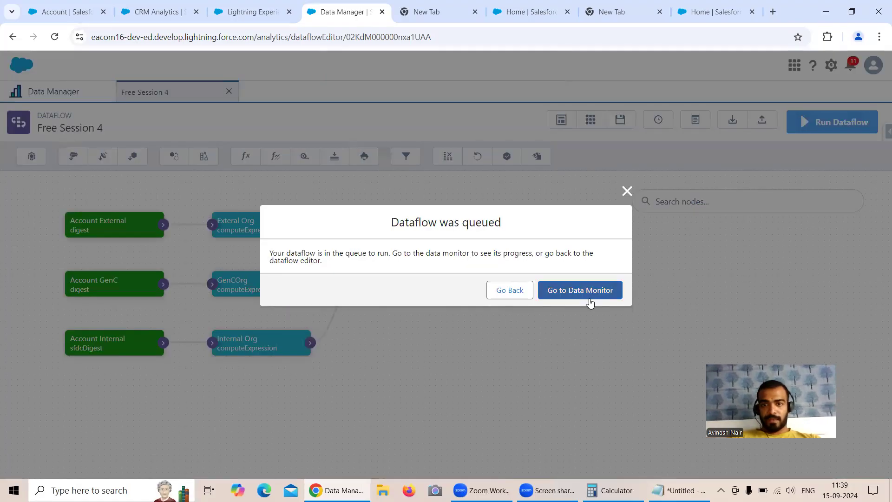
# Step: Go to the data monitor, then run the query "Select id, name, Industry from account" in Salesforce Inspector's Data Export for the eacom16 org
pyautogui.click(589, 300)
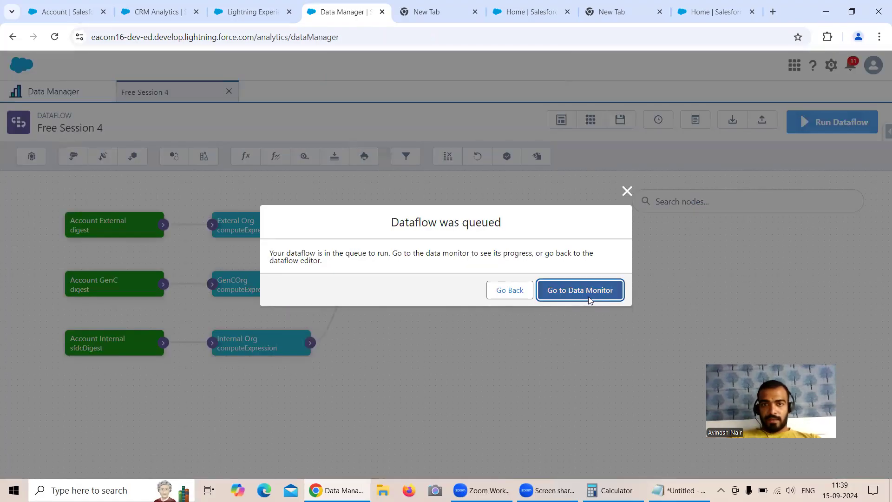
pyautogui.click(68, 12)
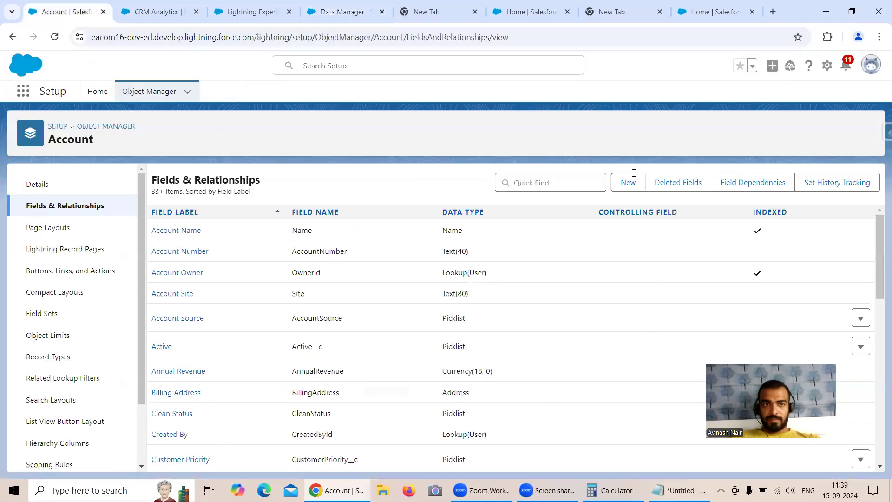
pyautogui.click(885, 134)
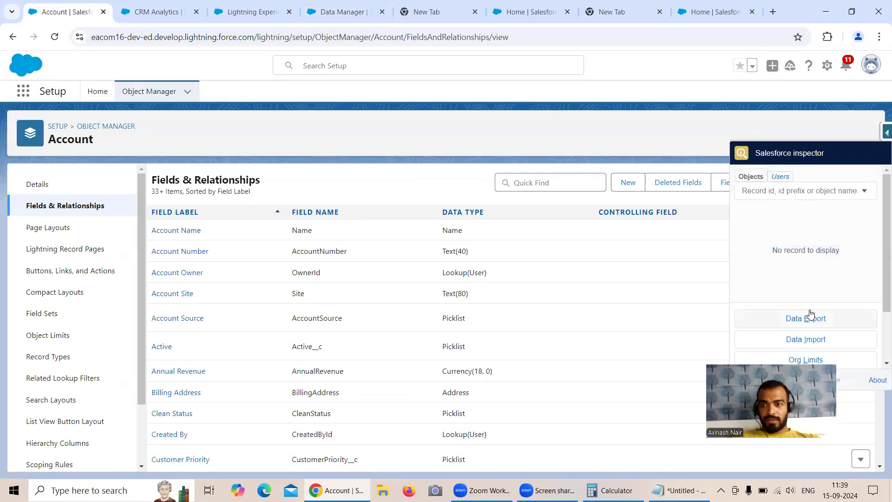
pyautogui.click(763, 319)
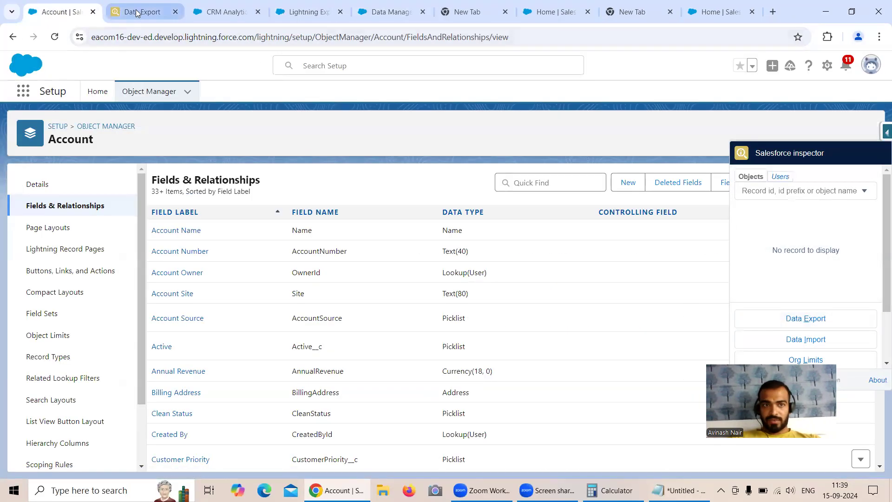
pyautogui.click(447, 139)
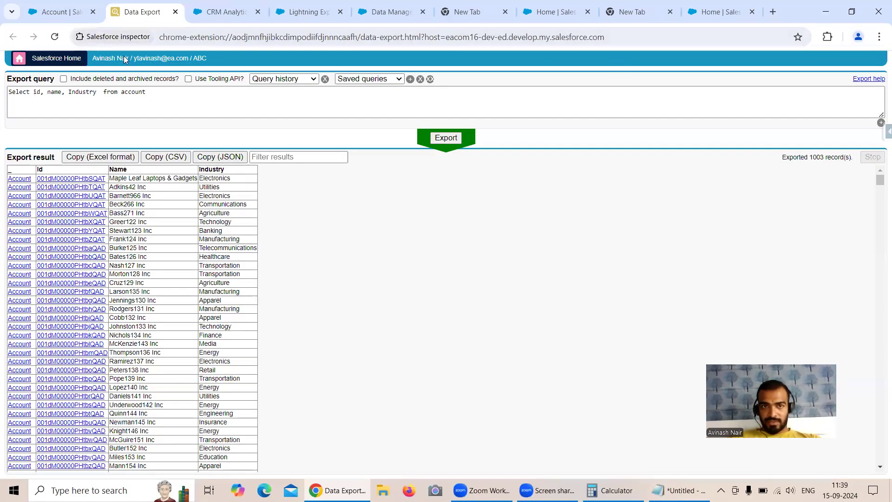
# Step: Open Salesforce Inspector's Data Export for the abc116 org in a new tab and run the account query there
pyautogui.click(535, 17)
pyautogui.click(850, 210)
pyautogui.click(877, 133)
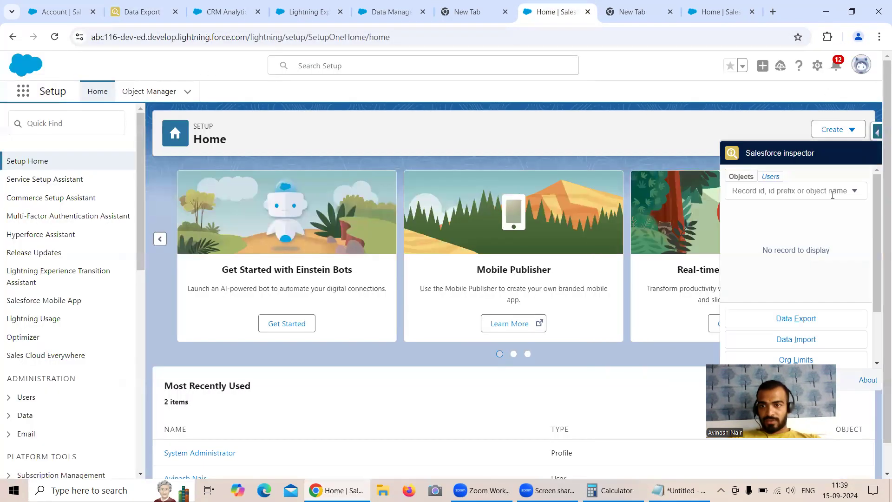
pyautogui.rightClick(793, 316)
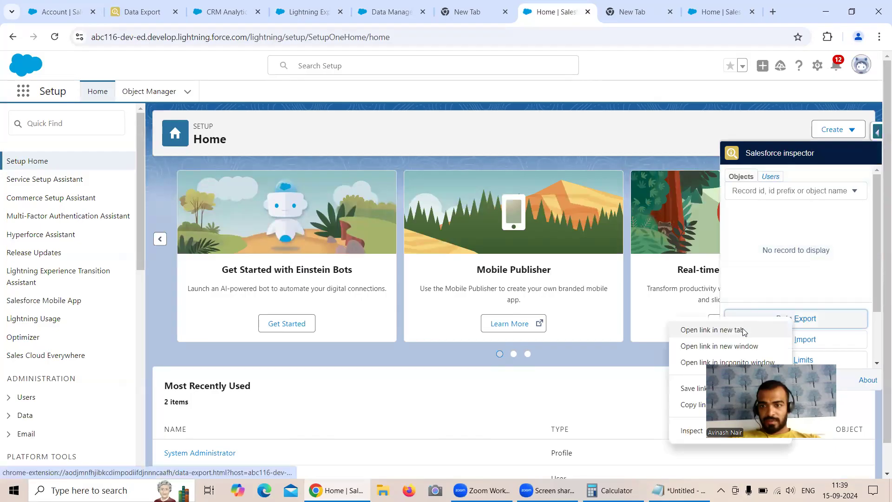
pyautogui.click(743, 331)
pyautogui.click(575, 16)
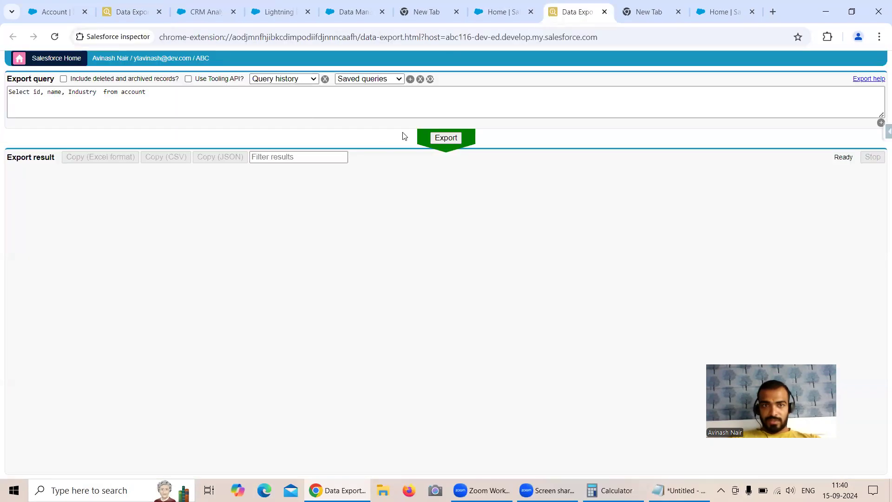
pyautogui.click(449, 140)
# Step: Run the account query in Salesforce Inspector's Data Export for the developercom-2bd org, opened in a separate tab
pyautogui.click(722, 11)
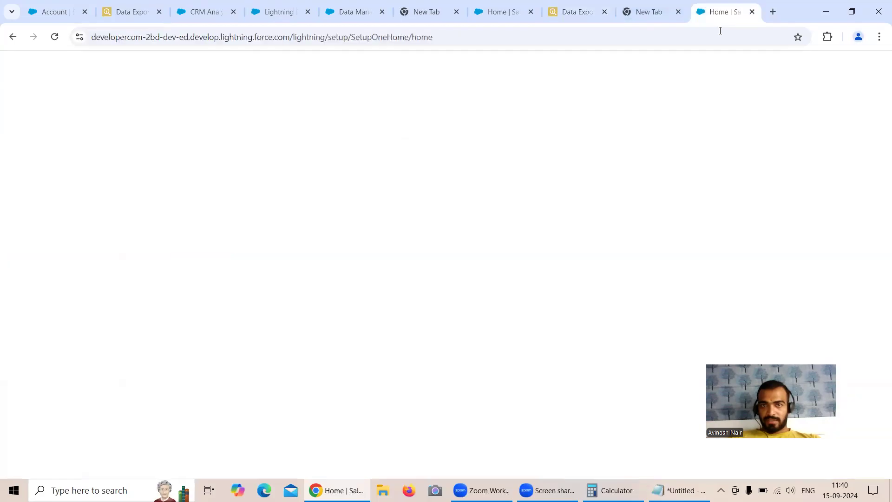
pyautogui.click(859, 213)
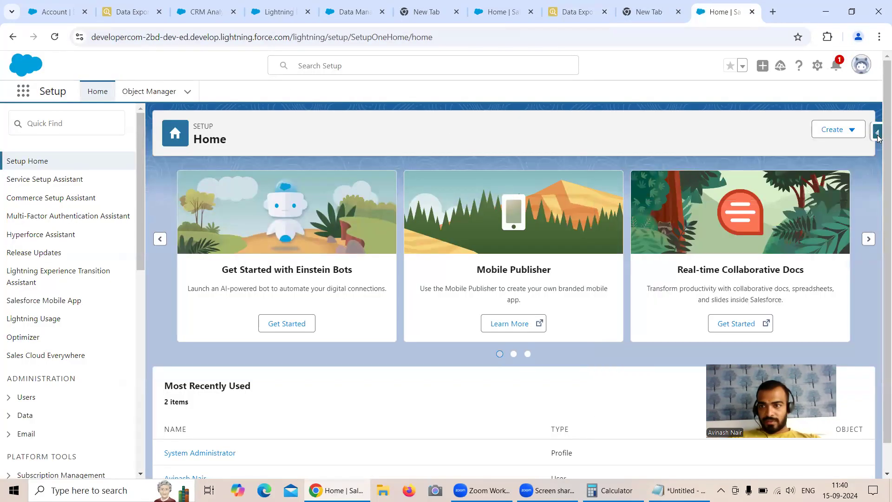
pyautogui.click(877, 132)
pyautogui.rightClick(803, 318)
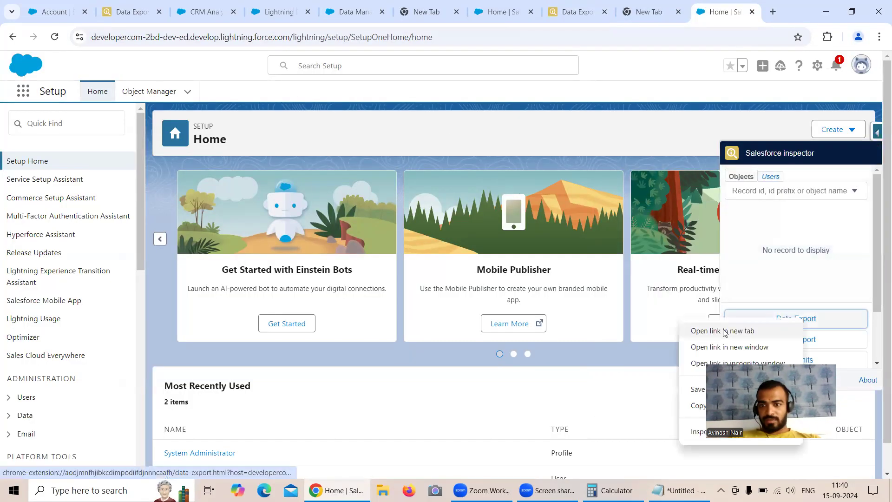
pyautogui.click(725, 331)
pyautogui.hotkey('ctrl', 'Tab')
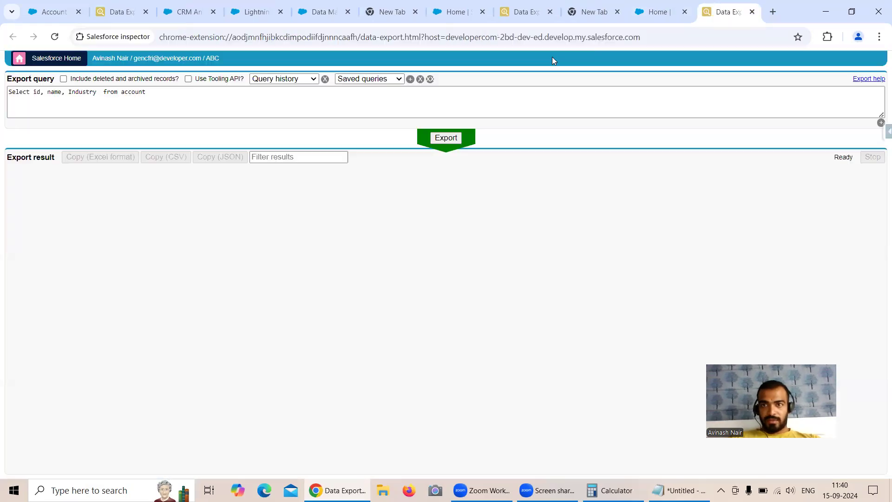
pyautogui.click(439, 140)
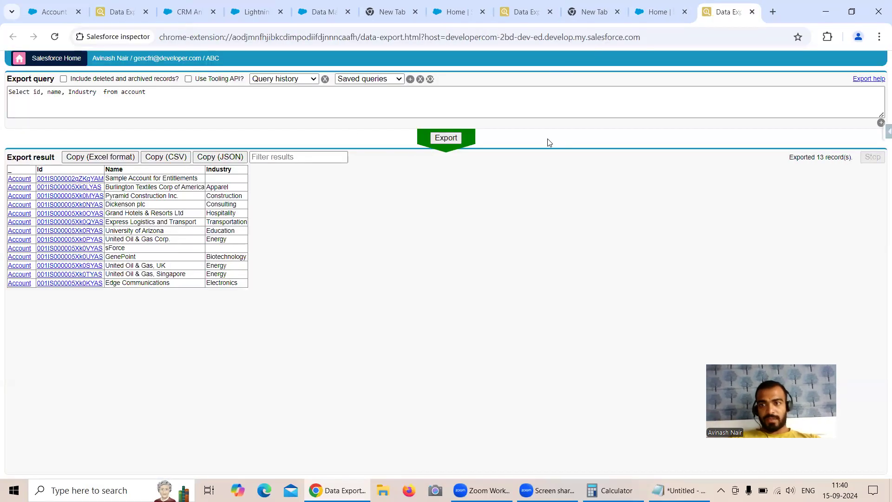
# Step: Return to the Data Manager monitor and refresh the jobs list to check the Free Session 4 run
pyautogui.click(119, 14)
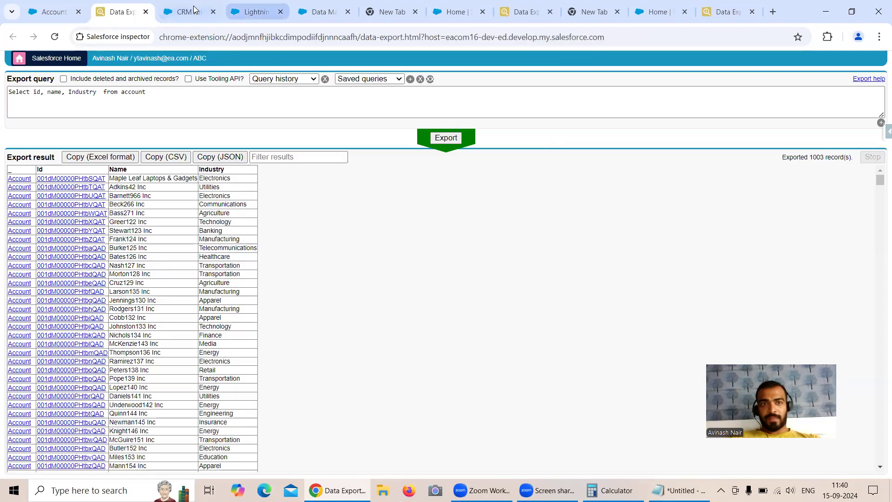
pyautogui.click(256, 12)
pyautogui.hotkey('ctrl', 'Tab')
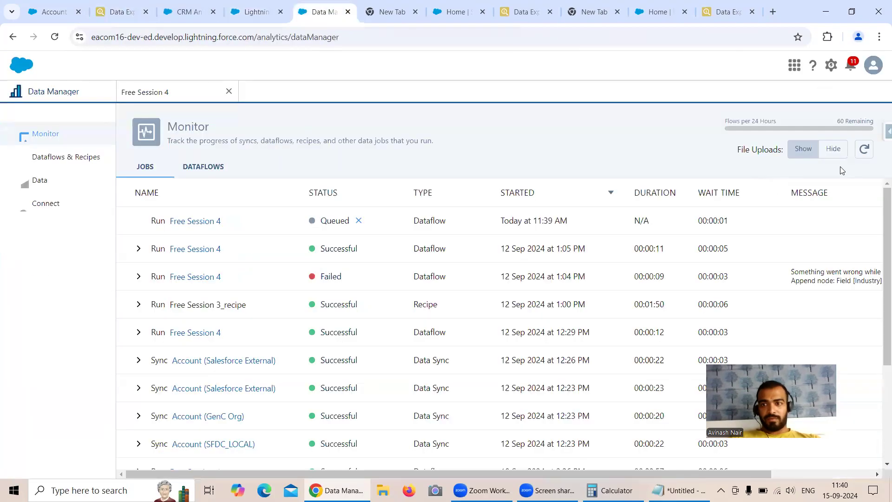
pyautogui.click(864, 150)
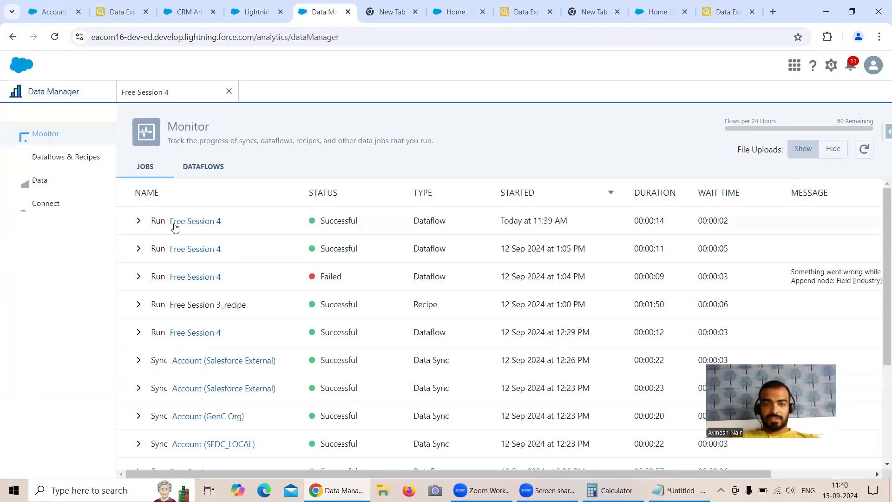
pyautogui.click(382, 19)
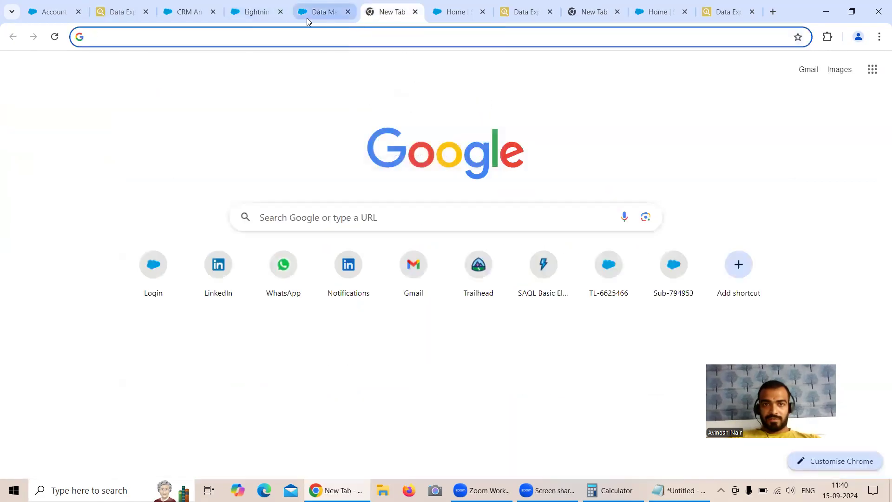
pyautogui.click(306, 17)
# Step: Open the sfdcRegister node in the Free Session 4 dataflow and check the name of the registered dataset
pyautogui.click(179, 99)
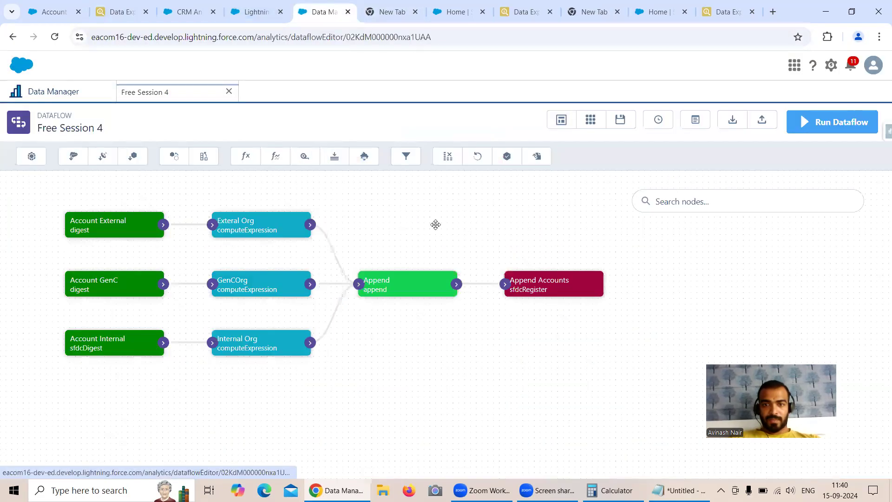
pyautogui.click(545, 284)
pyautogui.moveTo(394, 331); pyautogui.dragTo(305, 338)
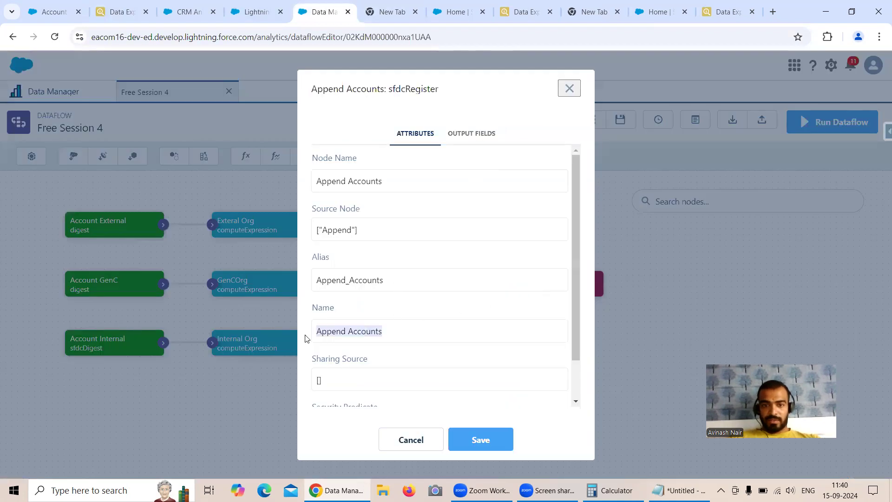
# Step: Open the Append Accounts dataset as a new lens in Analytics Studio and group its bars by OrgName
pyautogui.click(188, 12)
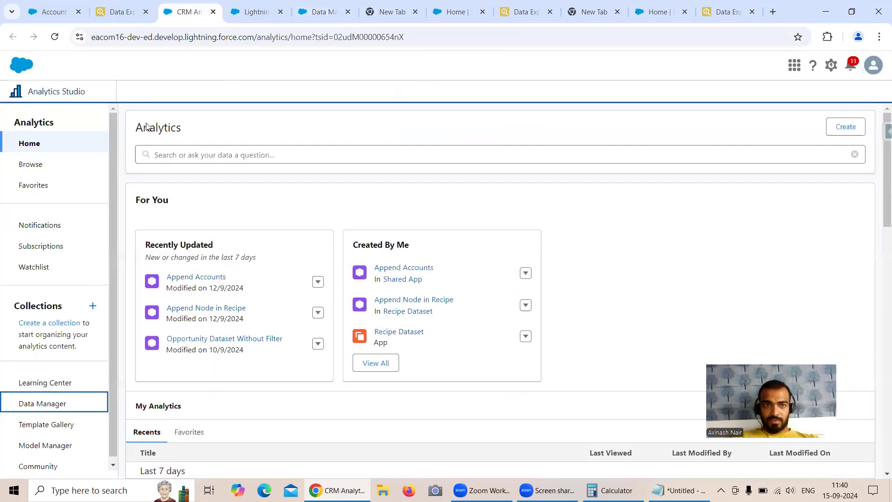
pyautogui.click(195, 277)
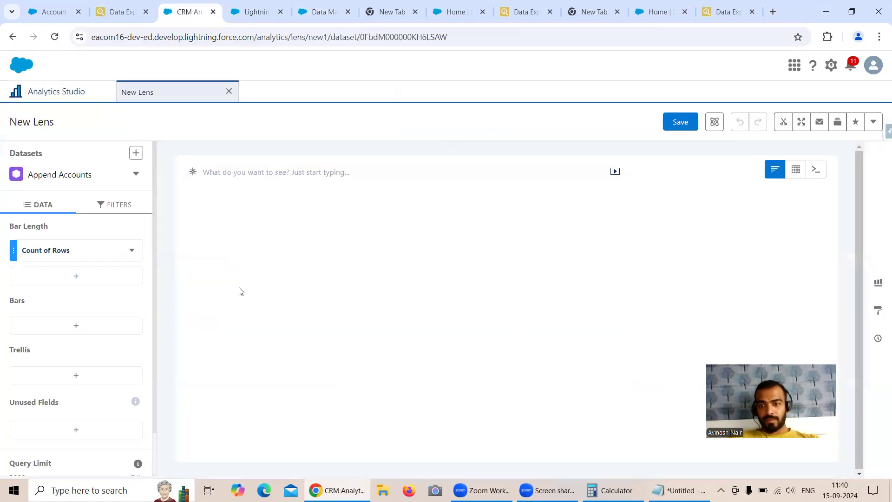
pyautogui.click(89, 327)
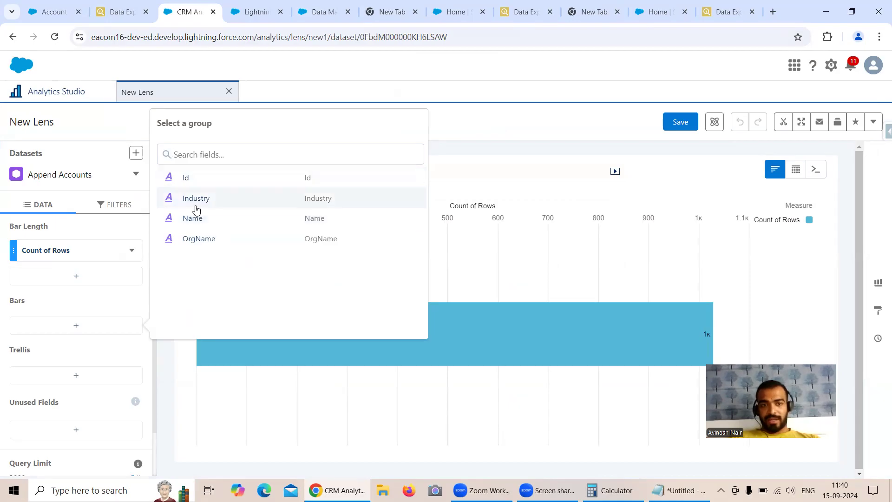
pyautogui.click(202, 246)
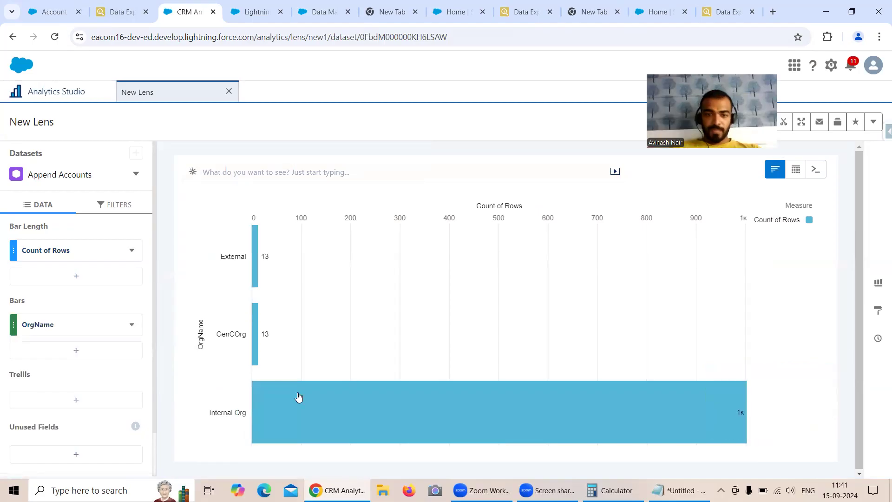
# Step: Compare the lens's row count for each OrgName with the record counts in the three orgs' account exports
pyautogui.moveTo(740, 420)
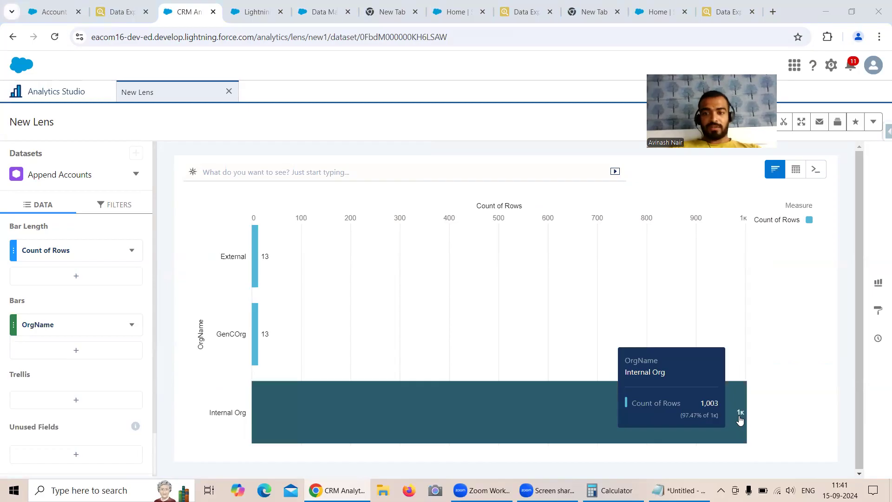
pyautogui.click(122, 13)
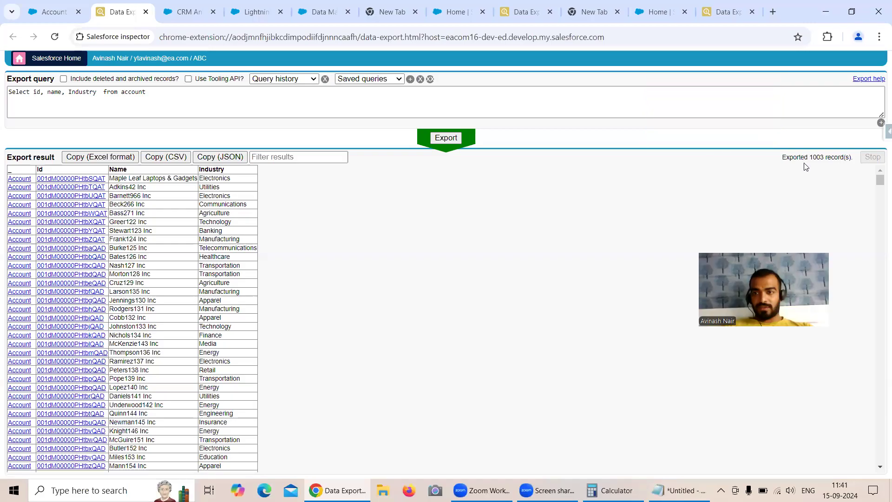
pyautogui.moveTo(809, 159); pyautogui.dragTo(827, 159)
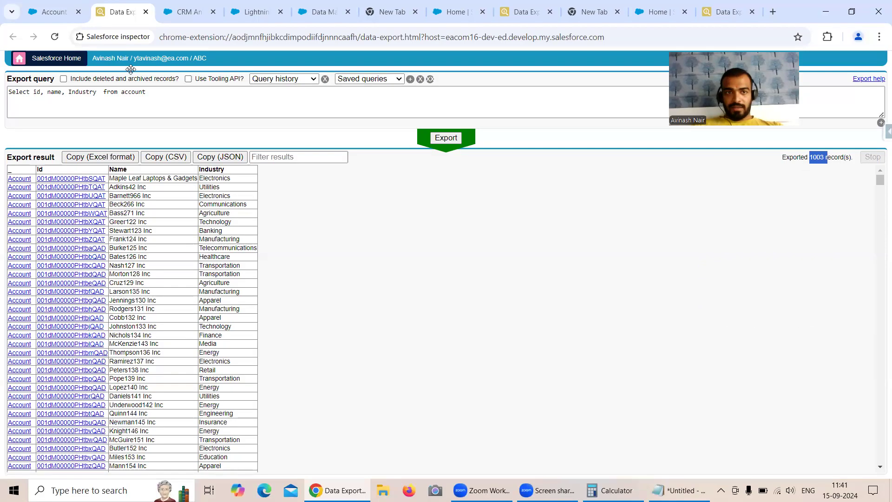
pyautogui.hotkey('ctrl', 'Tab')
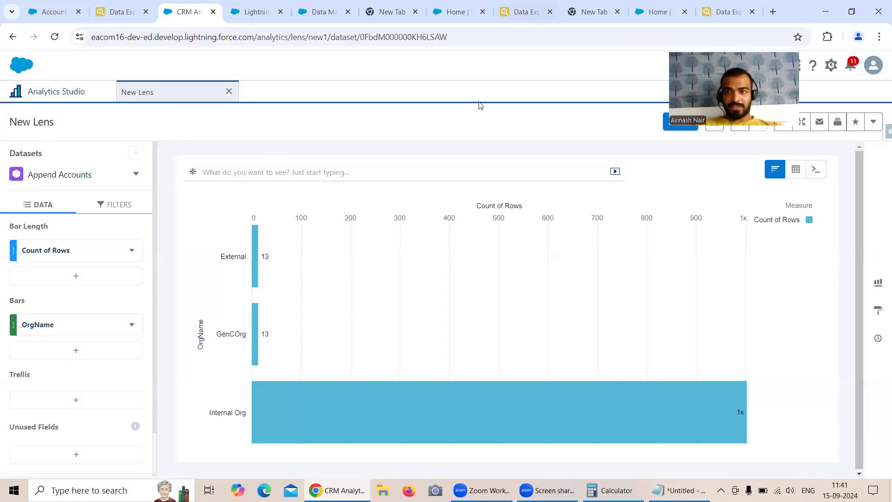
pyautogui.click(519, 14)
pyautogui.doubleClick(820, 157)
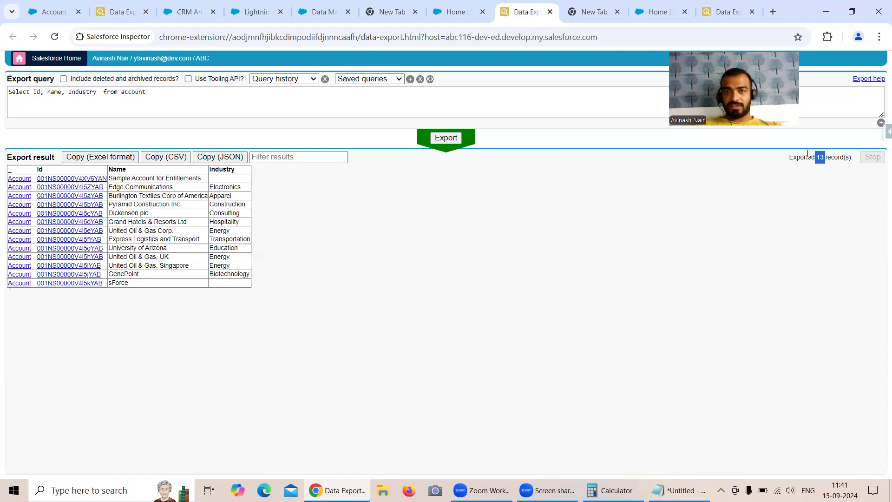
pyautogui.click(738, 12)
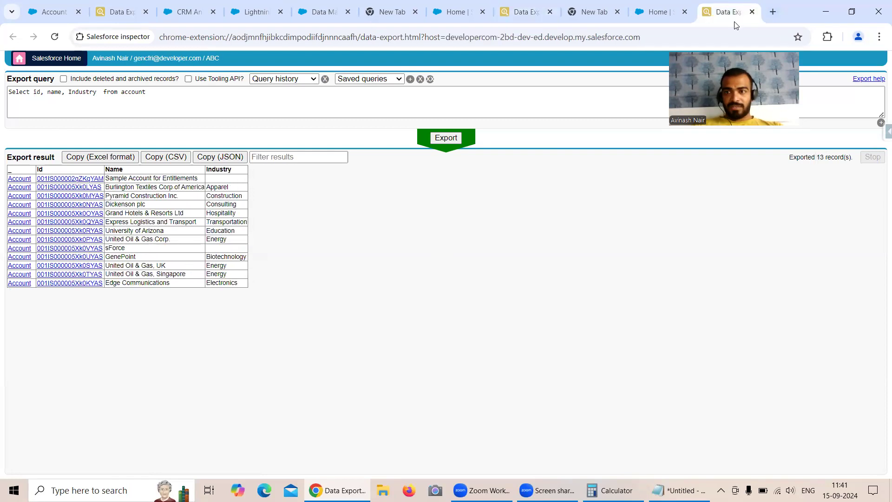
# Step: Return to the Free Session 4 dataflow, close the sfdcRegister node and review the Exteral Org node's attributes without changing them
pyautogui.click(255, 12)
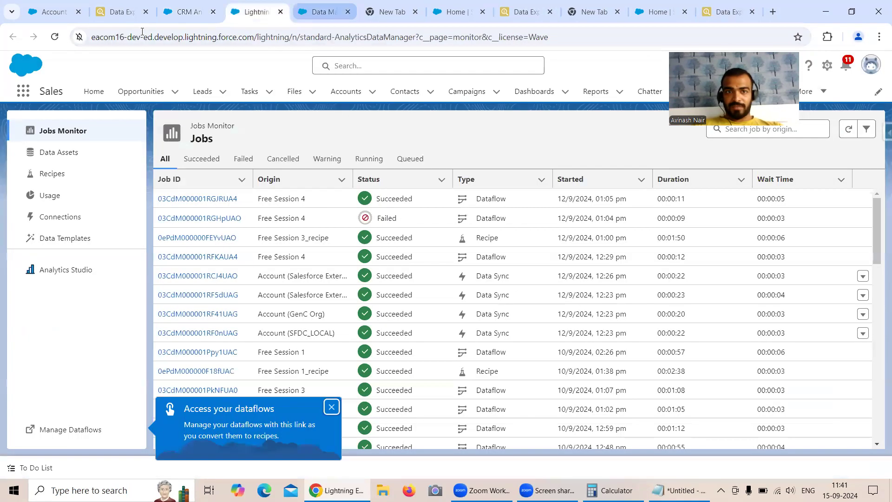
pyautogui.click(318, 12)
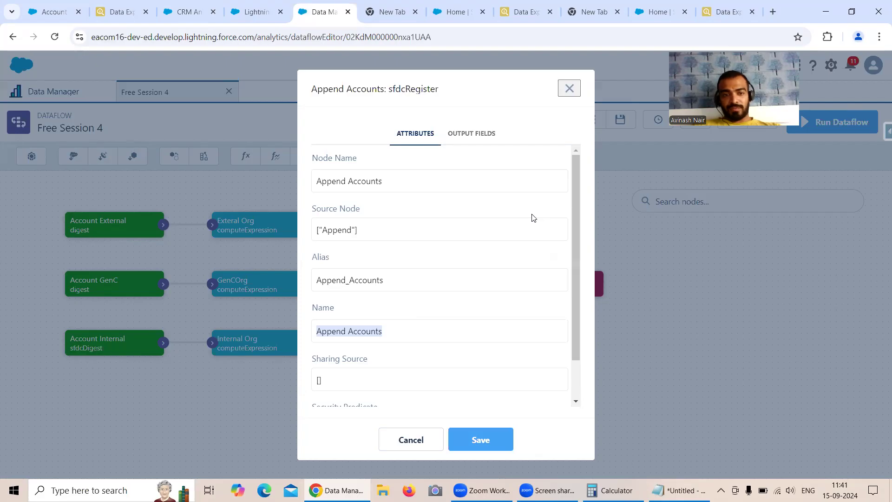
pyautogui.click(570, 89)
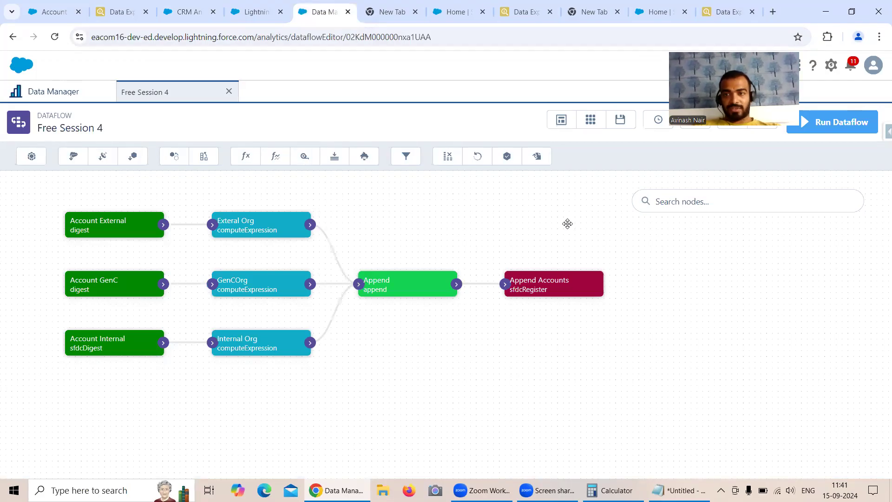
pyautogui.click(258, 232)
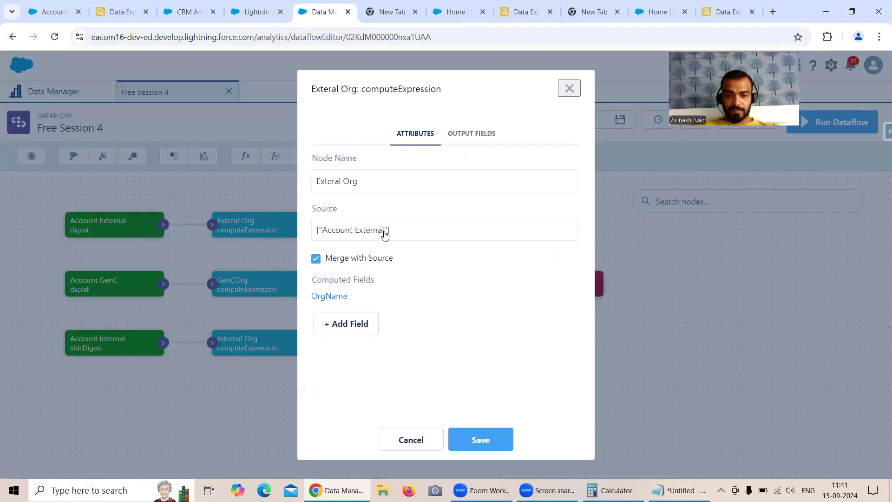
pyautogui.click(568, 88)
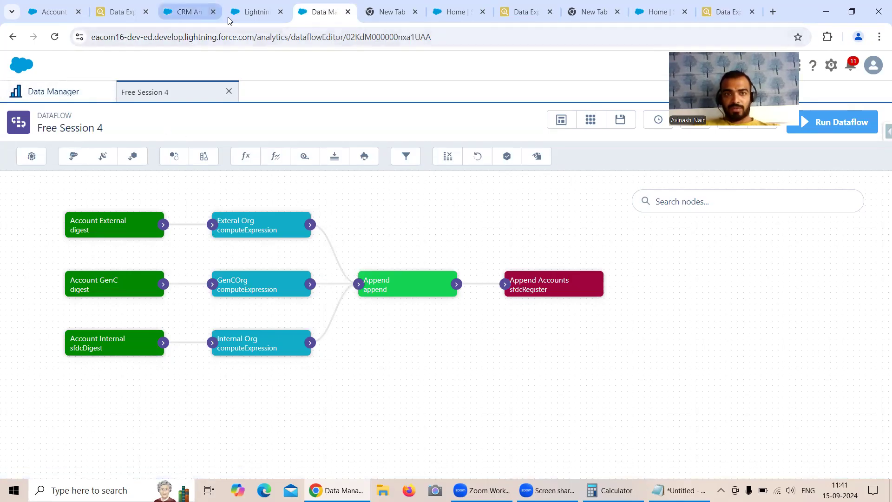
# Step: Open the Free Session 3 recipe from the Data Manager's list of recipes
pyautogui.click(51, 91)
pyautogui.click(88, 157)
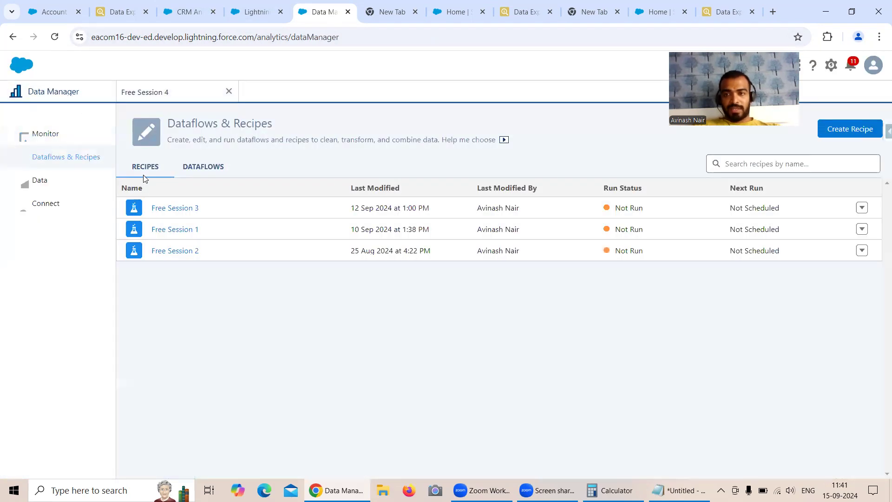
pyautogui.click(182, 208)
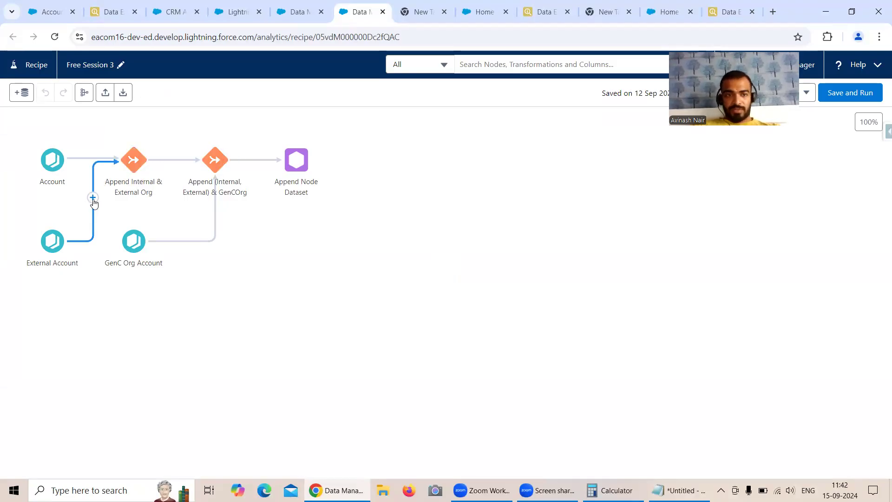
# Step: Insert a Transform node between External Account and the first append, with a custom formula of 'Internal Org'
pyautogui.click(92, 198)
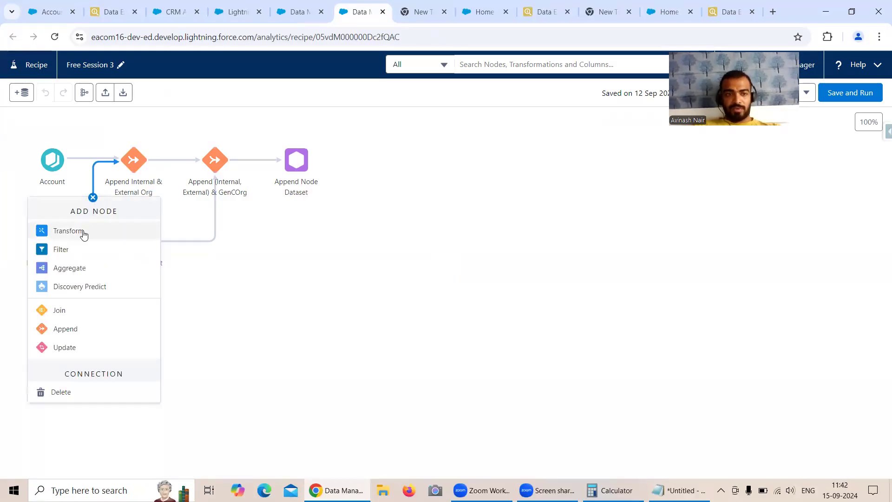
pyautogui.click(84, 235)
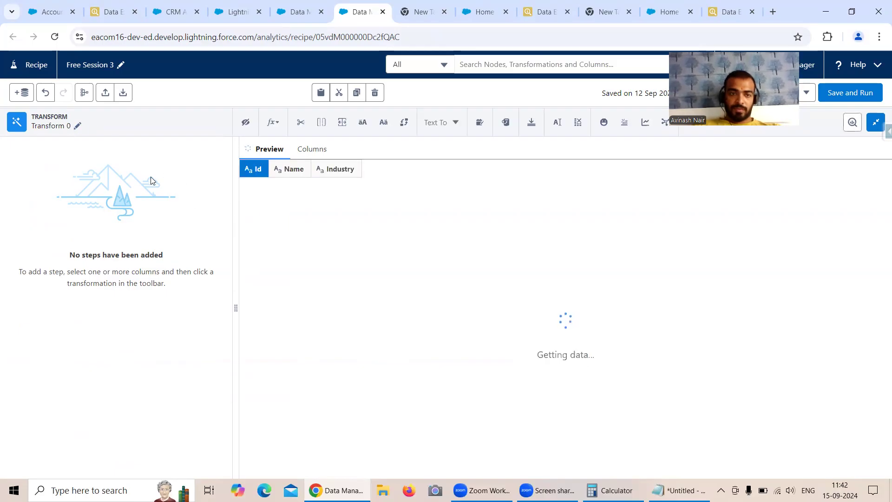
pyautogui.click(278, 124)
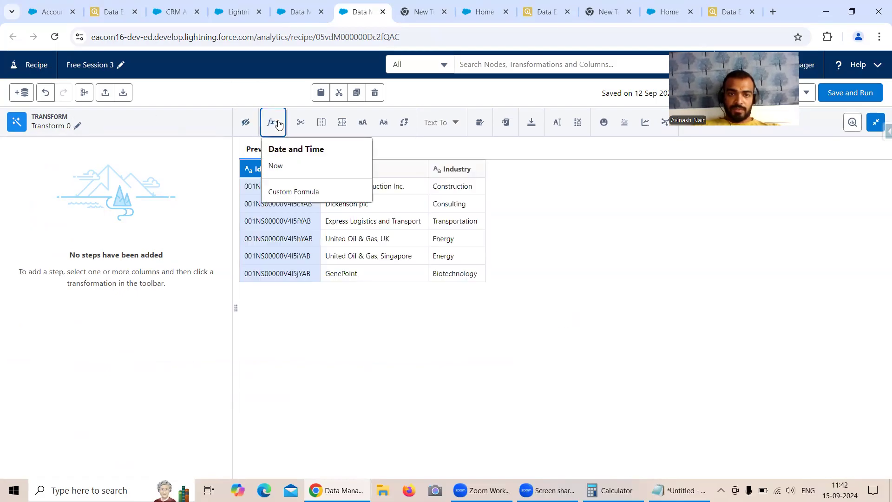
pyautogui.click(292, 192)
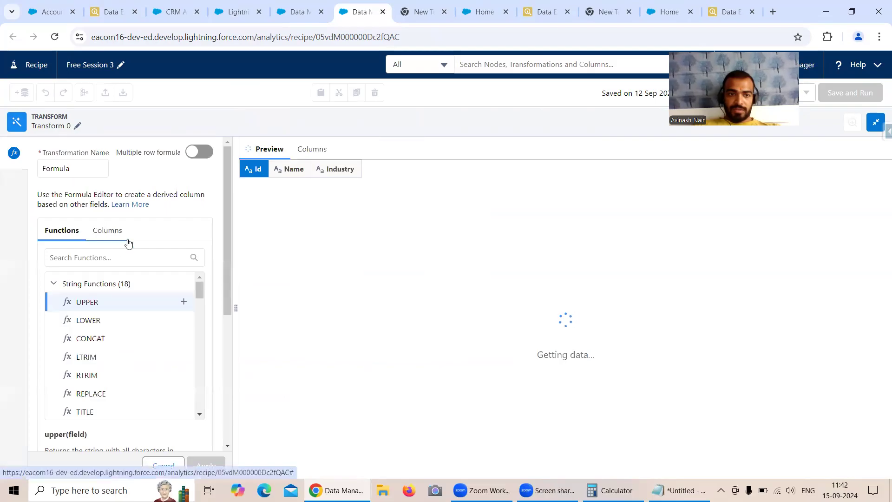
pyautogui.moveTo(236, 308); pyautogui.dragTo(350, 315)
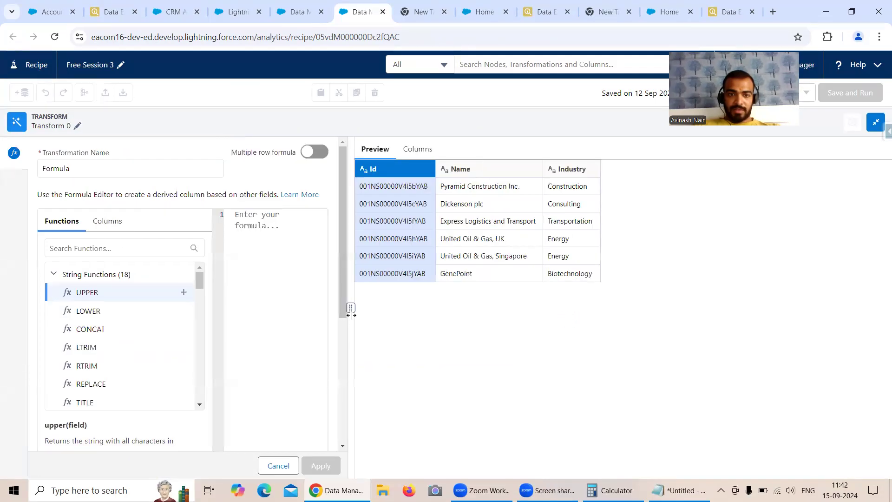
pyautogui.click(259, 227)
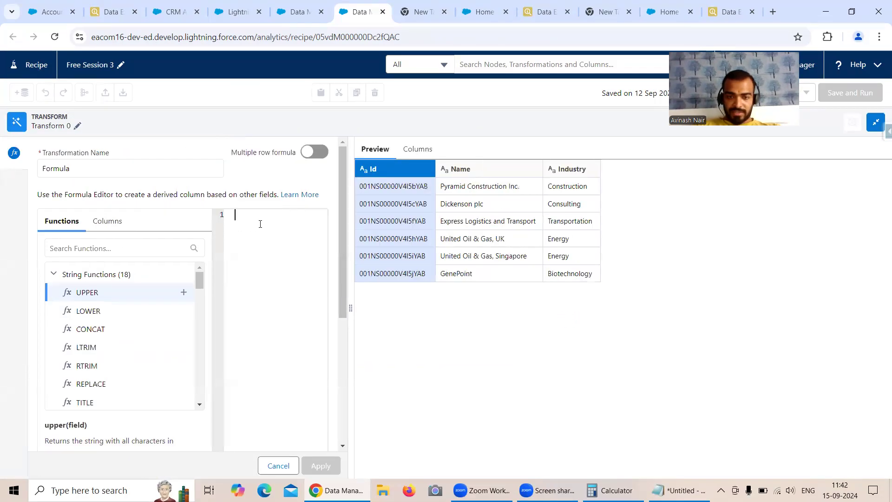
pyautogui.write("'Internal Org")
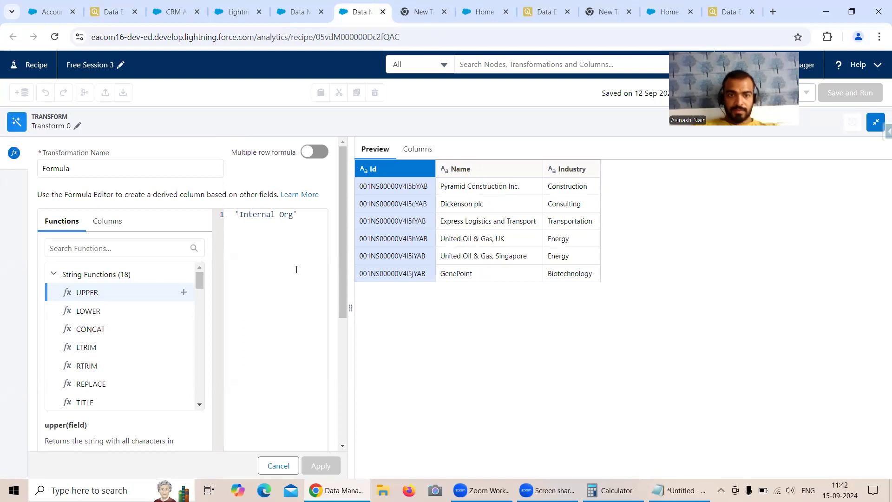
# Step: Name the formula column OrgName in both label and API name, set its output type to Text, and apply it
pyautogui.scroll(-5, 333, 283)
pyautogui.moveTo(79, 423); pyautogui.dragTo(36, 424)
pyautogui.write('OrgName')
pyautogui.moveTo(82, 423); pyautogui.dragTo(33, 424)
pyautogui.hotkey('ctrl', 'c')
pyautogui.moveTo(228, 423); pyautogui.dragTo(186, 424)
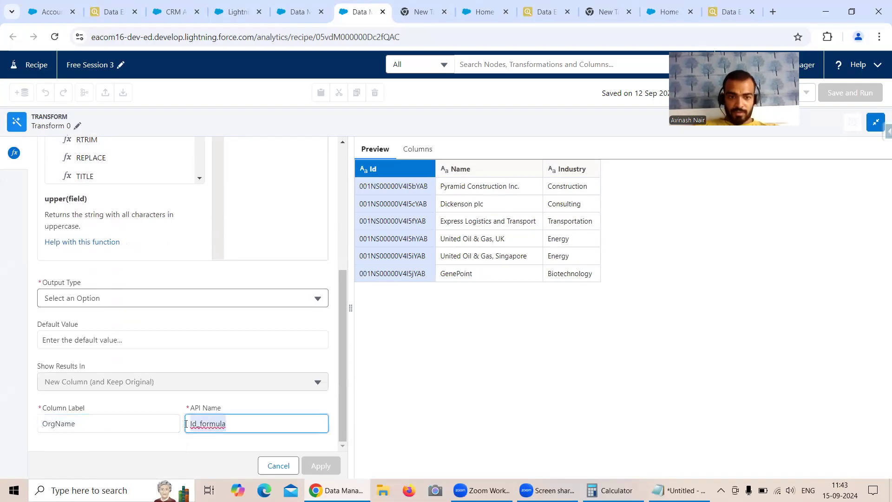
pyautogui.hotkey('ctrl', 'v')
pyautogui.click(126, 298)
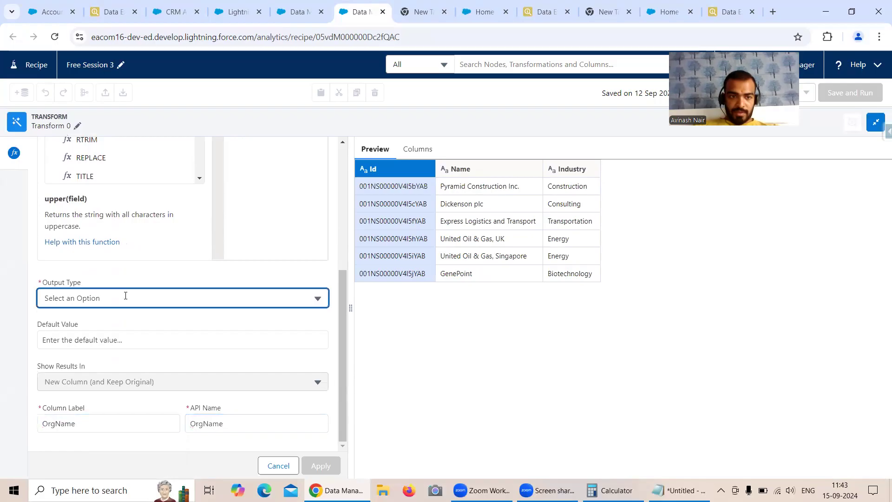
pyautogui.click(81, 323)
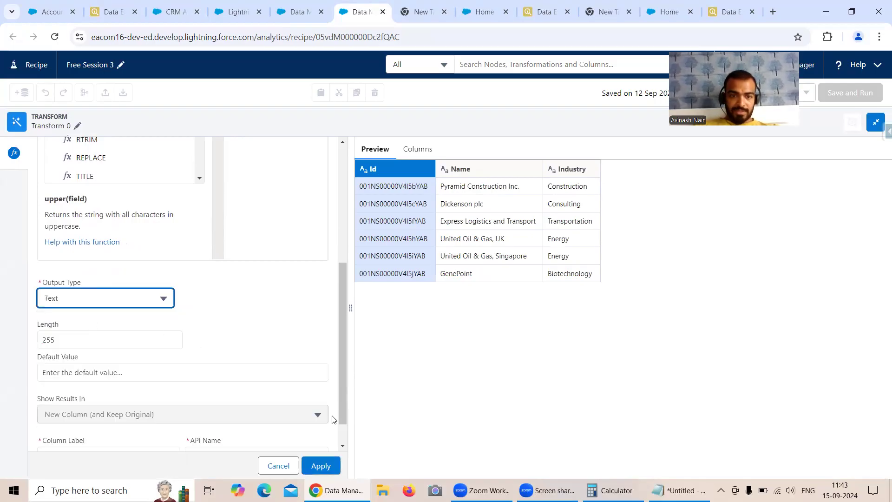
pyautogui.click(319, 467)
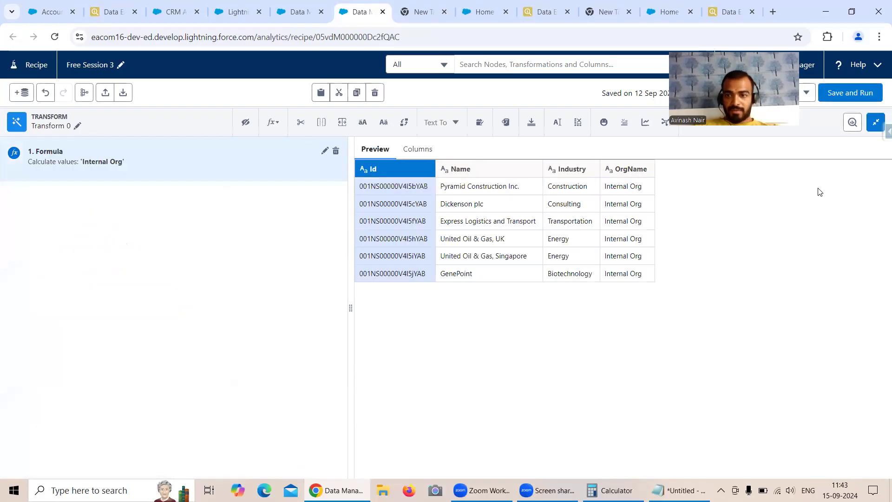
pyautogui.click(875, 123)
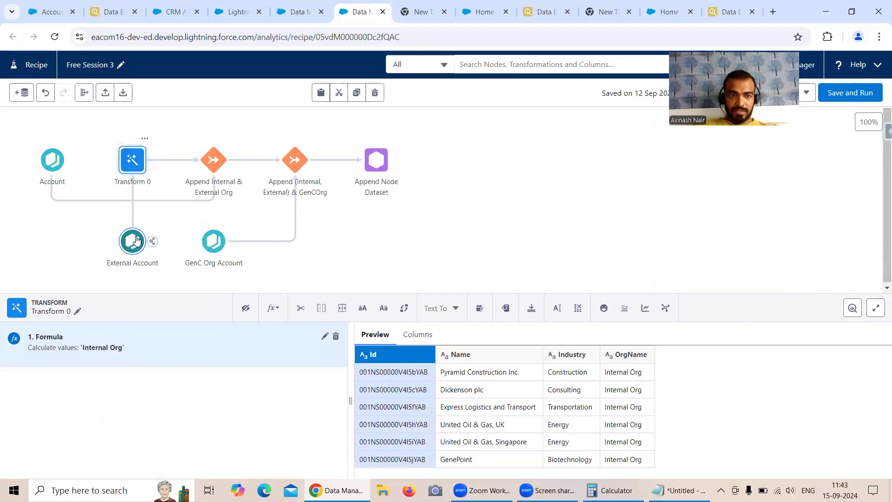
# Step: Change the formula of the External Account branch's Transform node to 'External Org' and apply it
pyautogui.click(132, 160)
pyautogui.click(135, 161)
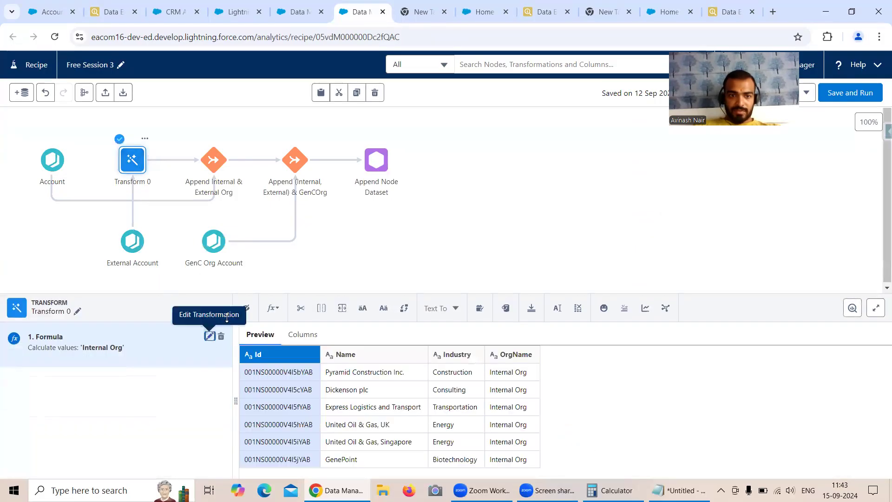
pyautogui.click(210, 336)
pyautogui.moveTo(241, 398); pyautogui.dragTo(274, 398)
pyautogui.press('BackSpace')
pyautogui.write('Exter')
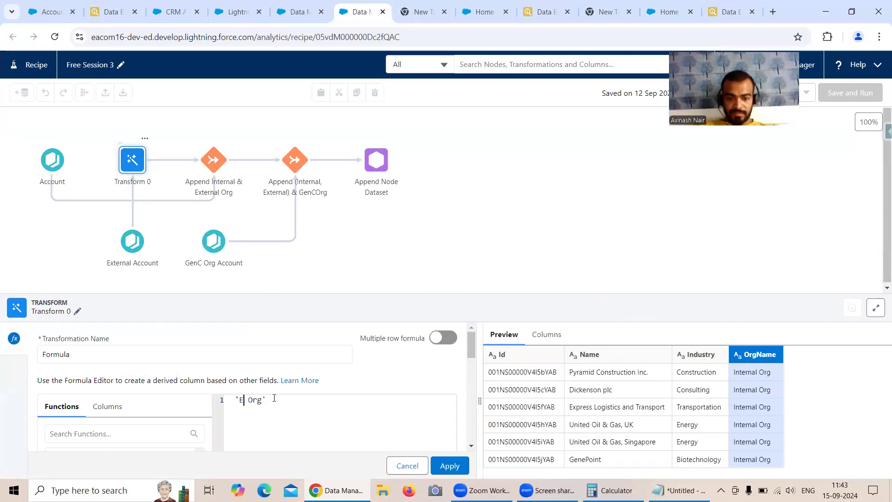
pyautogui.write('nal')
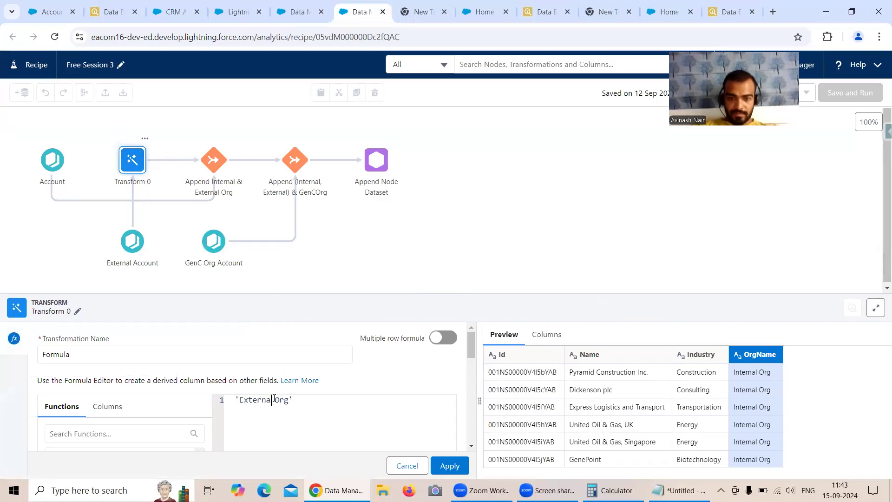
pyautogui.click(450, 465)
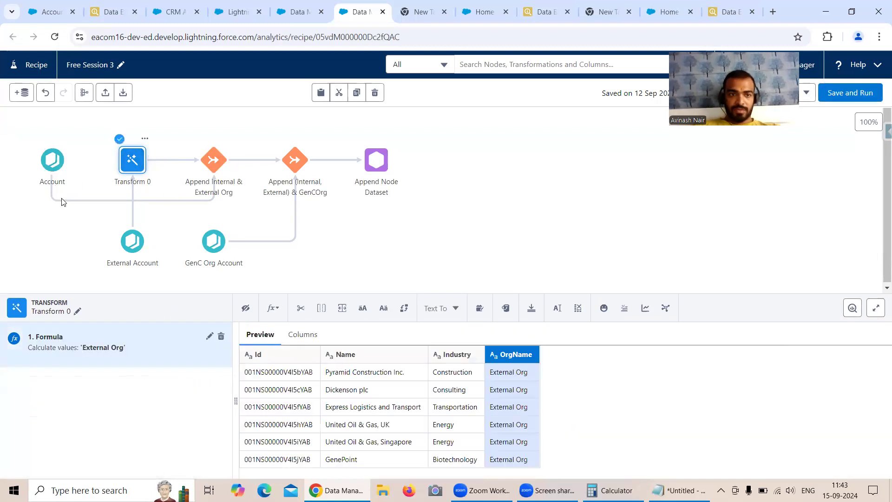
# Step: Clean up the recipe's node layout and insert a Transform node with a custom formula between Account and the first append
pyautogui.moveTo(70, 203)
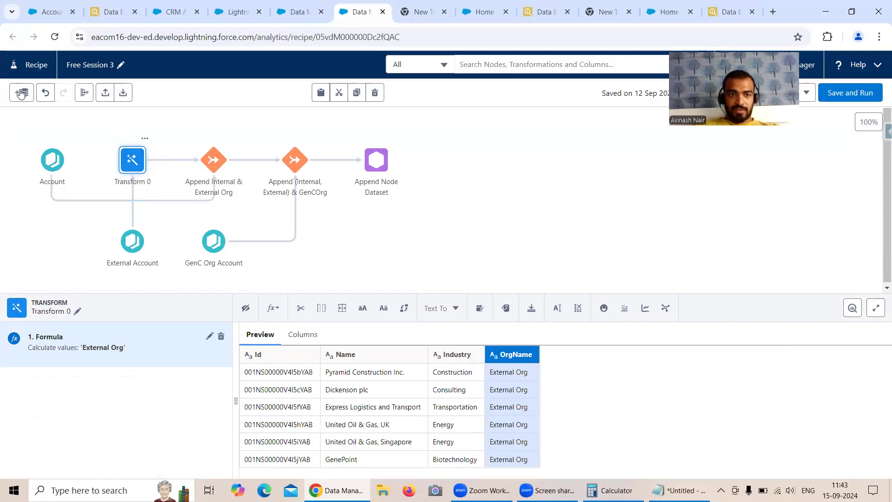
pyautogui.click(85, 96)
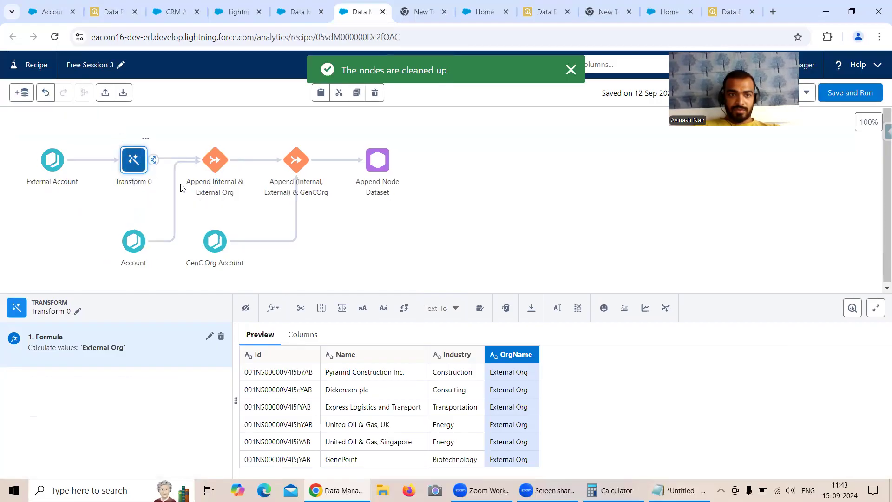
pyautogui.click(175, 219)
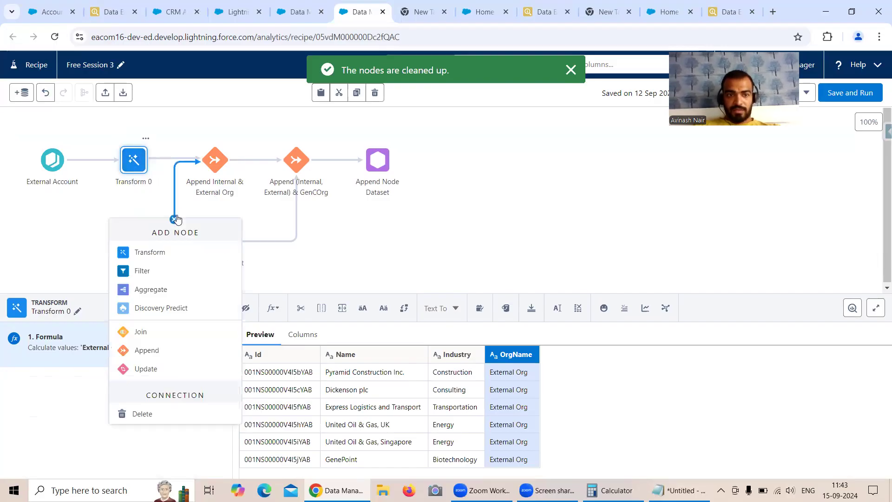
pyautogui.click(172, 253)
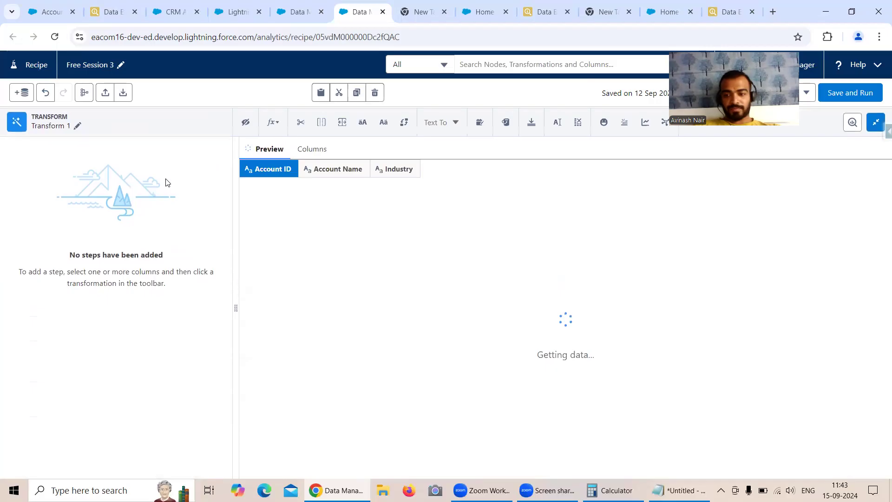
pyautogui.click(273, 123)
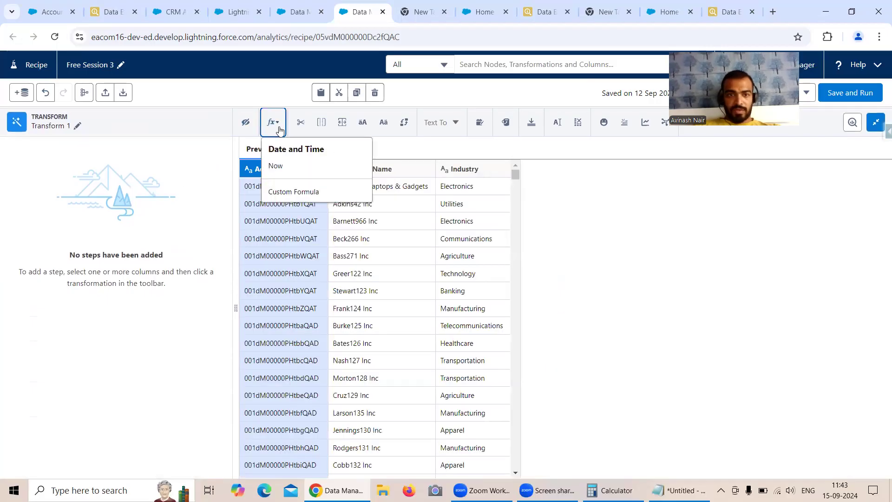
pyautogui.click(292, 192)
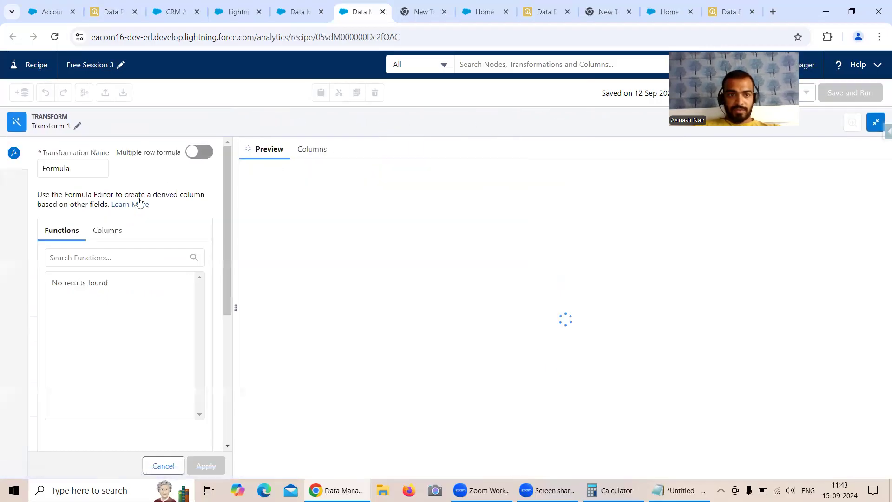
# Step: Set the new formula's output type to Text and both its column label and API name to OrgName
pyautogui.click(104, 229)
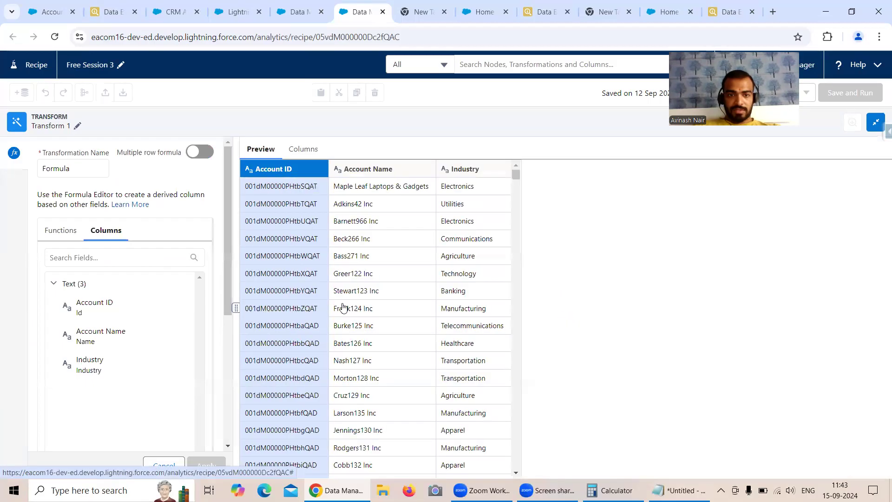
pyautogui.scroll(-4, 160, 287)
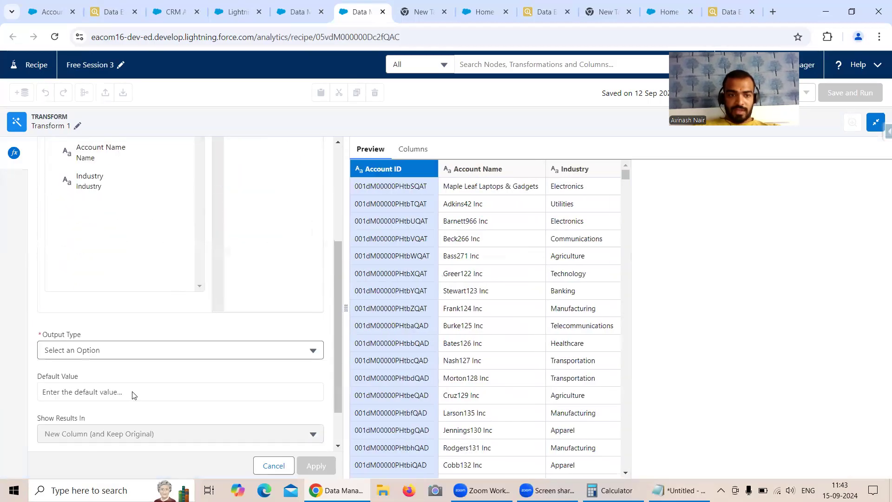
pyautogui.scroll(-2, 135, 395)
pyautogui.click(110, 299)
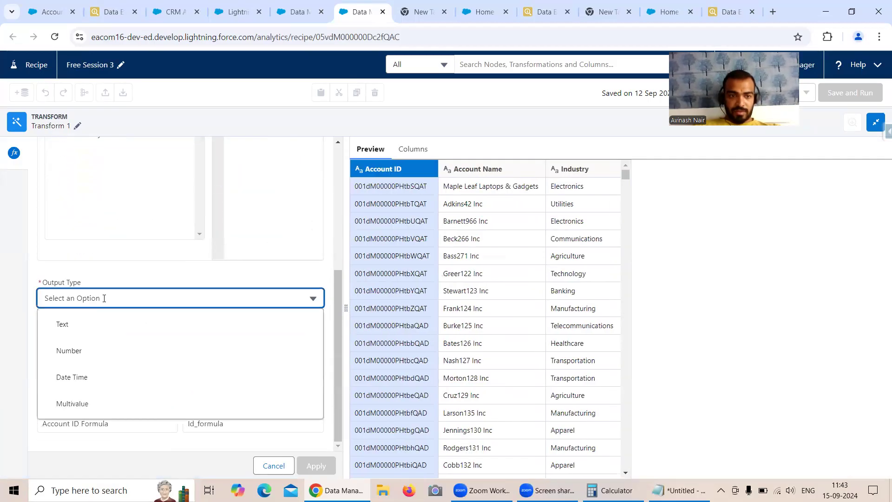
pyautogui.click(99, 327)
pyautogui.scroll(-1, 100, 416)
pyautogui.click(100, 421)
pyautogui.moveTo(109, 423); pyautogui.dragTo(34, 429)
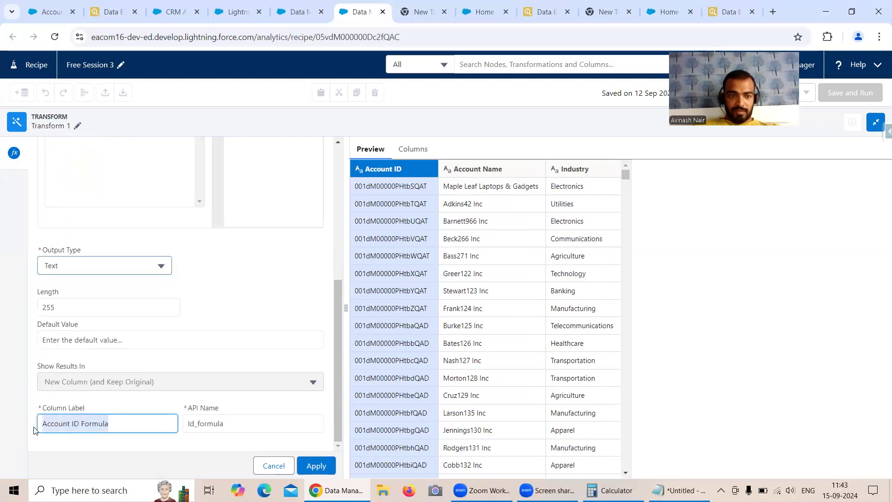
pyautogui.write('OrgName')
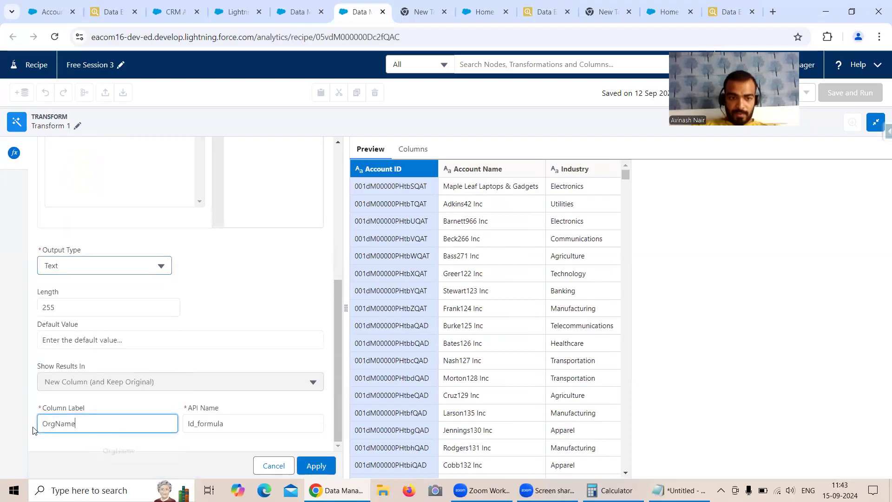
pyautogui.doubleClick(40, 423)
pyautogui.hotkey('ctrl', 'c')
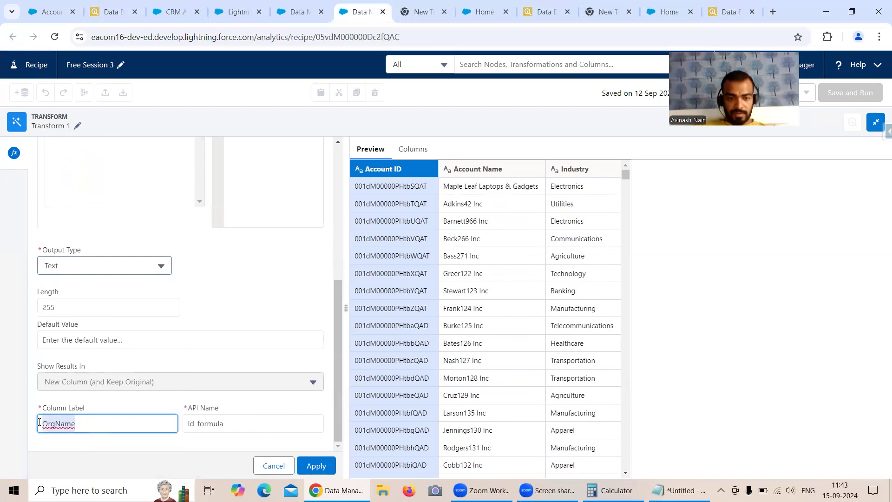
pyautogui.moveTo(225, 426); pyautogui.dragTo(179, 426)
pyautogui.hotkey('ctrl', 'v')
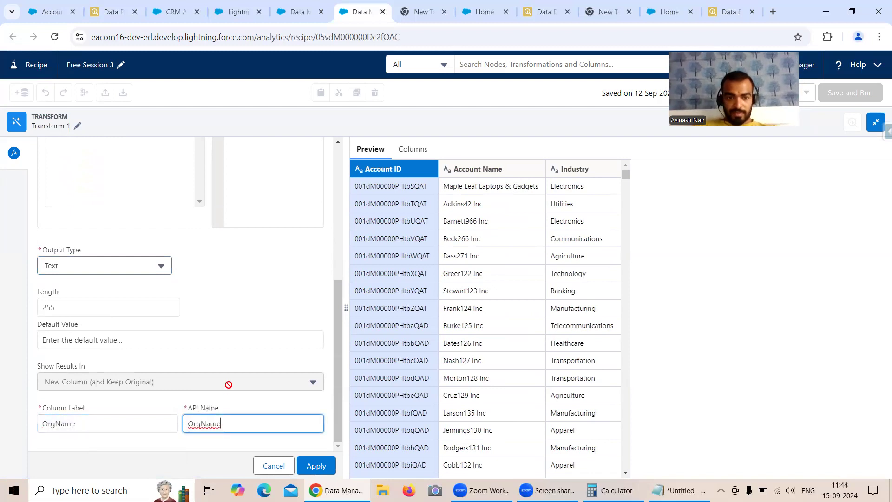
# Step: Enter 'Internal Org' as the Account branch's formula, apply it, and return to the recipe graph
pyautogui.scroll(5, 229, 384)
pyautogui.click(248, 234)
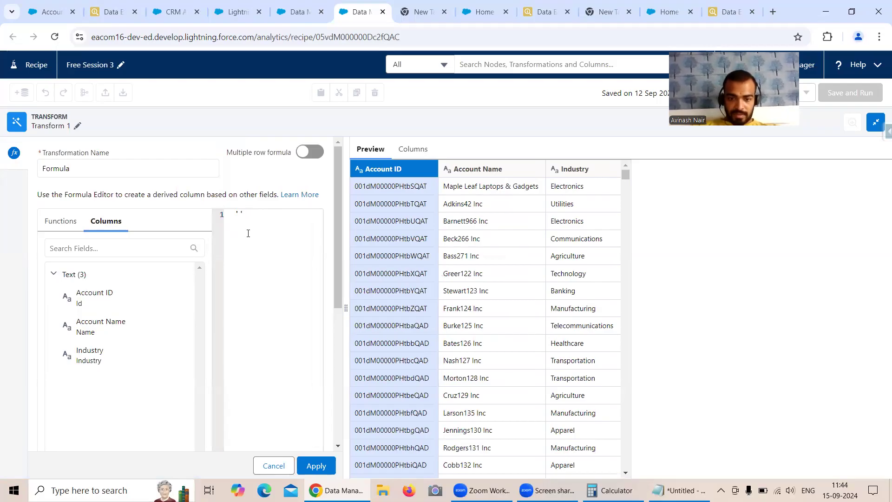
pyautogui.write("'Internal Org")
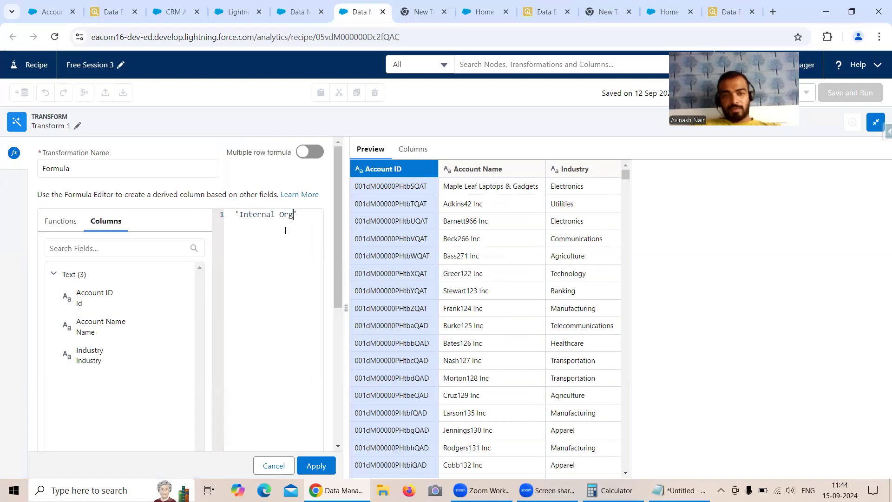
pyautogui.click(316, 466)
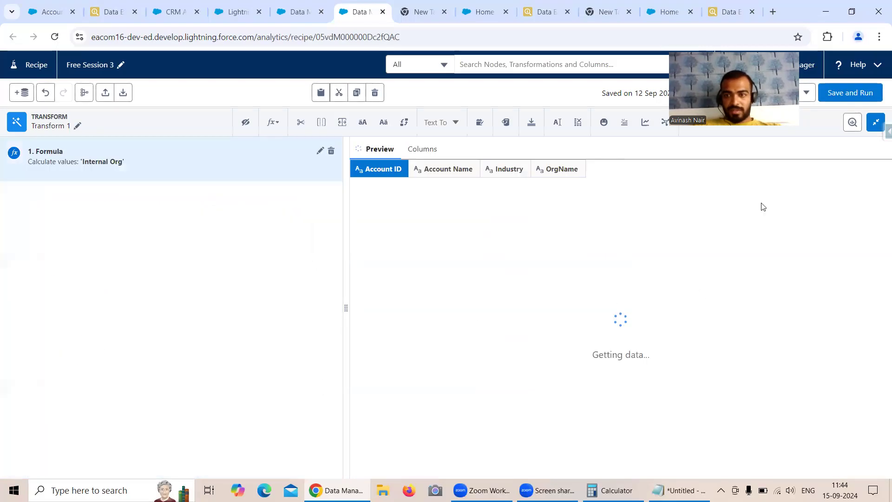
pyautogui.click(876, 123)
pyautogui.click(863, 128)
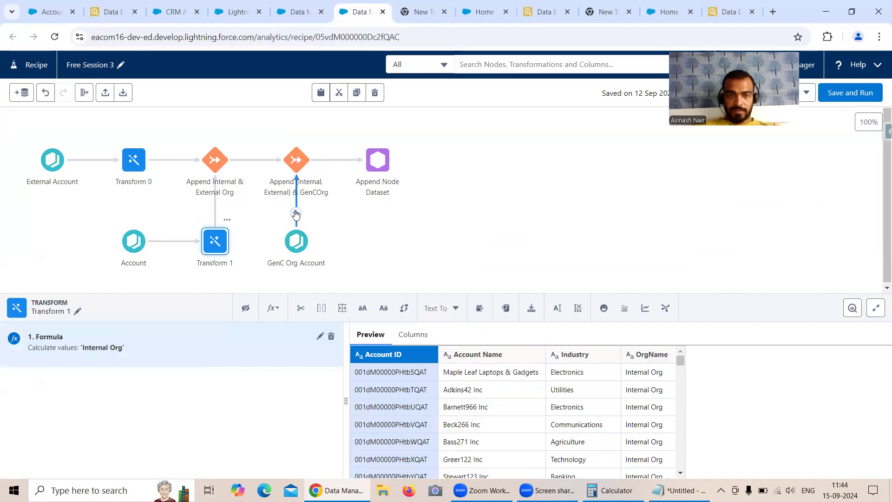
# Step: Insert a Transform node between GenC Org Account and the second append, and enter the custom formula 'GenCOrg'
pyautogui.click(296, 214)
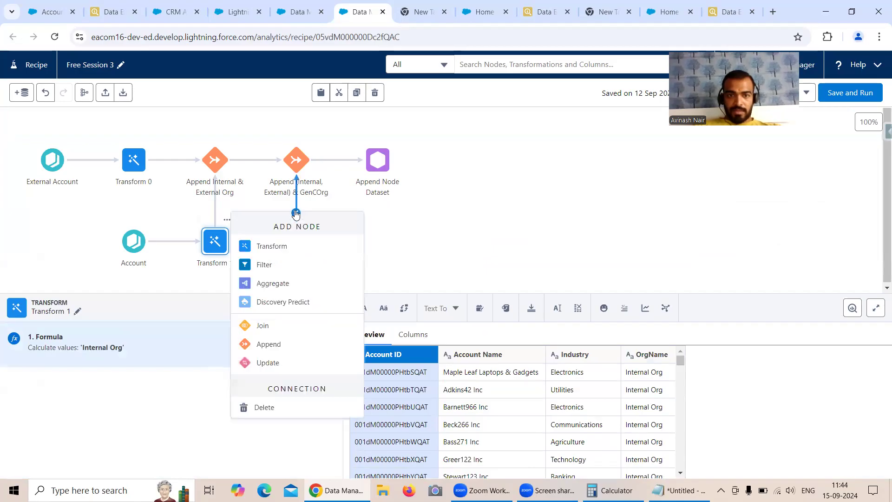
pyautogui.click(271, 247)
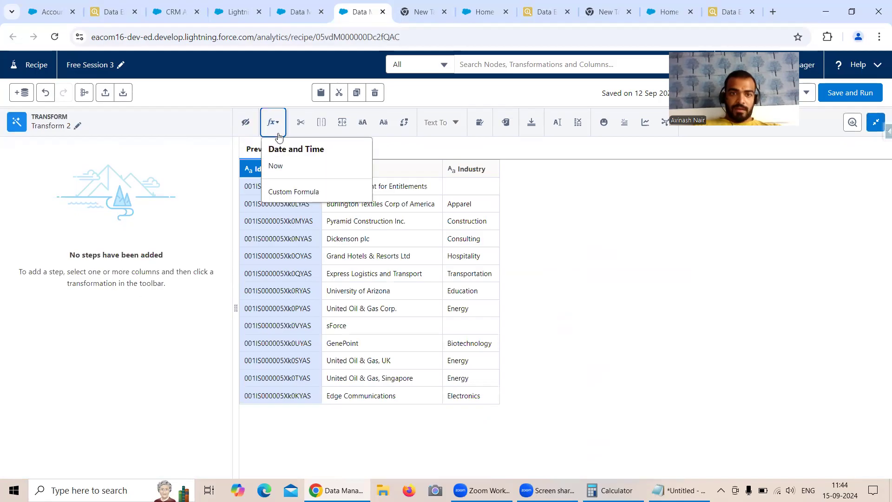
pyautogui.click(292, 192)
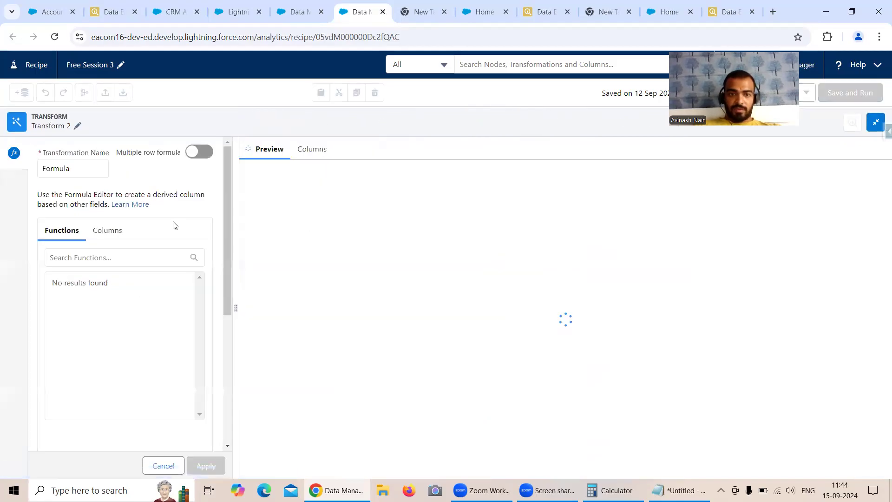
pyautogui.click(108, 231)
pyautogui.moveTo(235, 308); pyautogui.dragTo(337, 307)
pyautogui.click(257, 231)
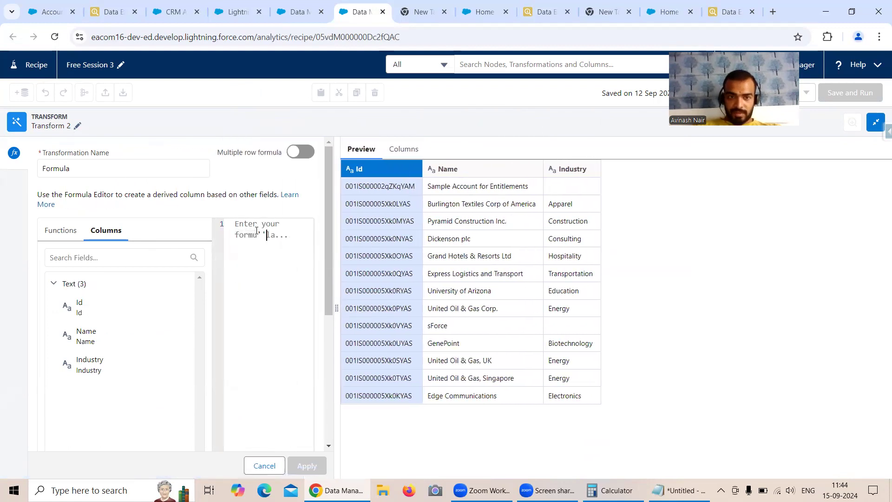
pyautogui.moveTo(295, 241); pyautogui.dragTo(235, 224)
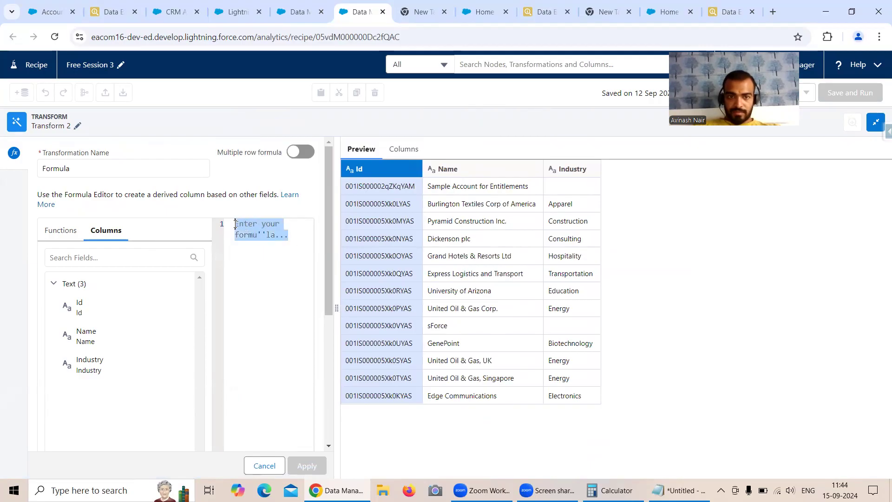
pyautogui.press('BackSpace')
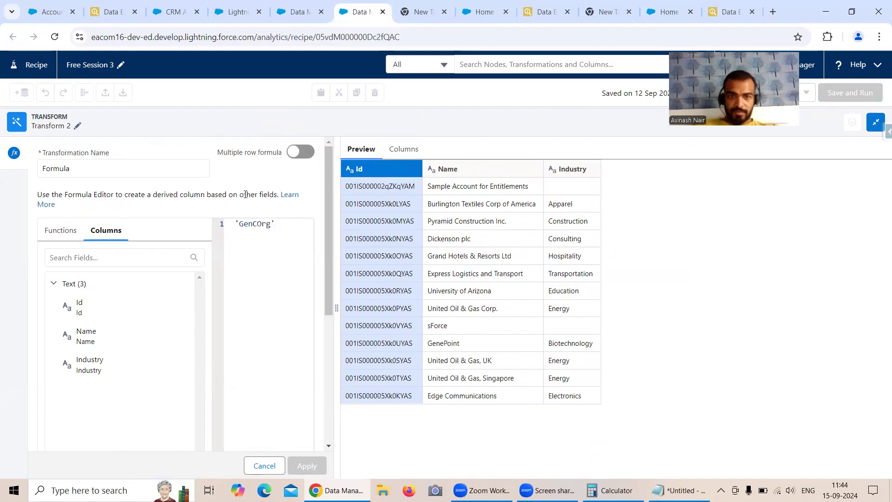
# Step: Set the formula's column label and API name to OrgName and its output type to Text, apply it, and return to the recipe graph
pyautogui.moveTo(331, 219); pyautogui.dragTo(328, 353)
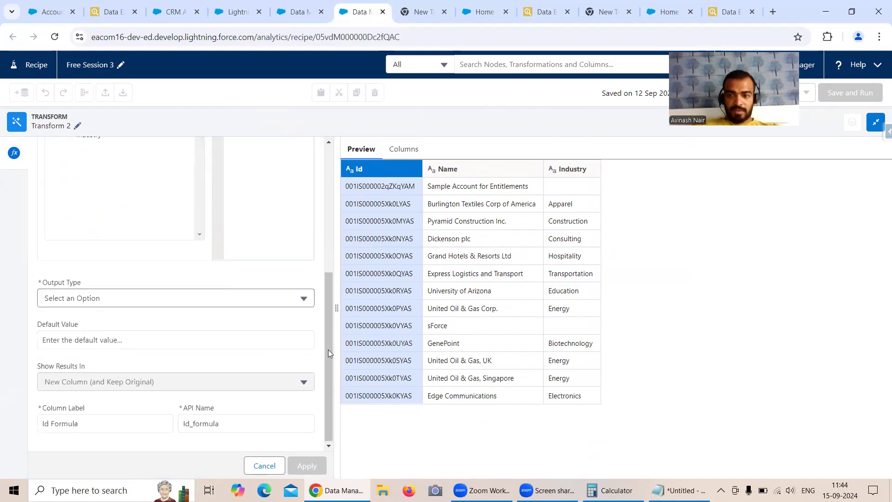
pyautogui.moveTo(99, 422); pyautogui.dragTo(38, 428)
pyautogui.write('OrgName')
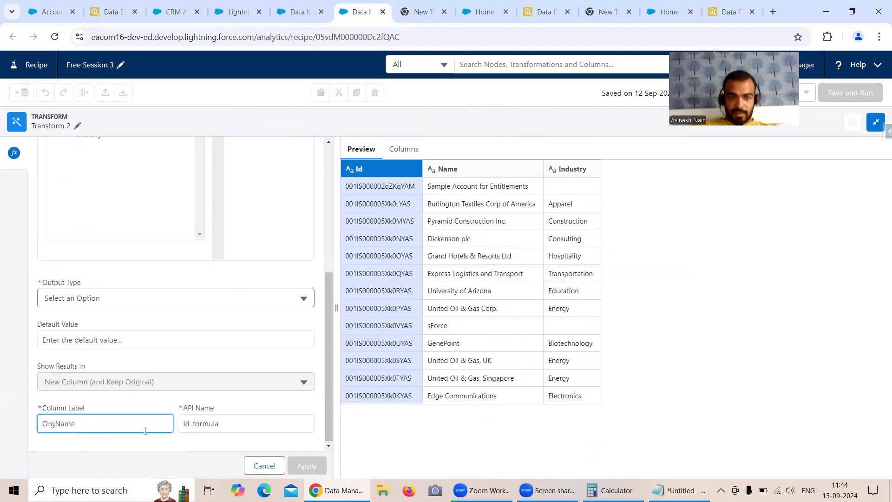
pyautogui.moveTo(223, 426); pyautogui.dragTo(178, 427)
pyautogui.write('OrgName')
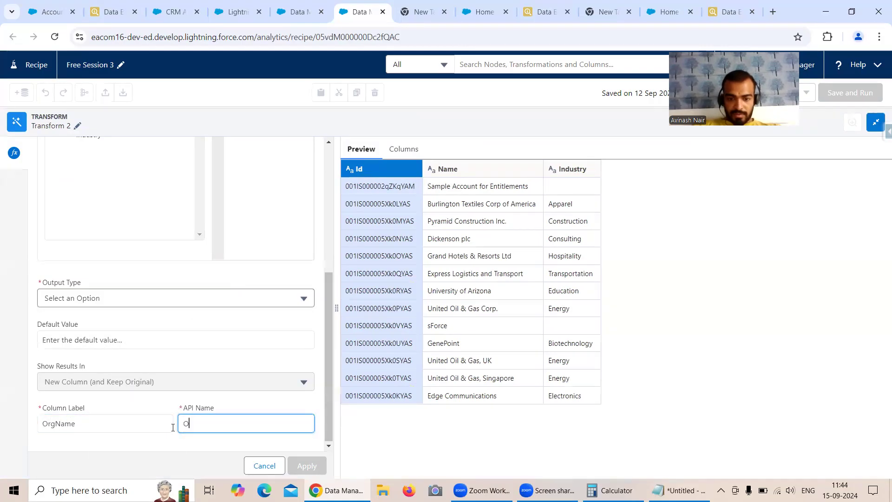
pyautogui.click(75, 298)
pyautogui.click(74, 322)
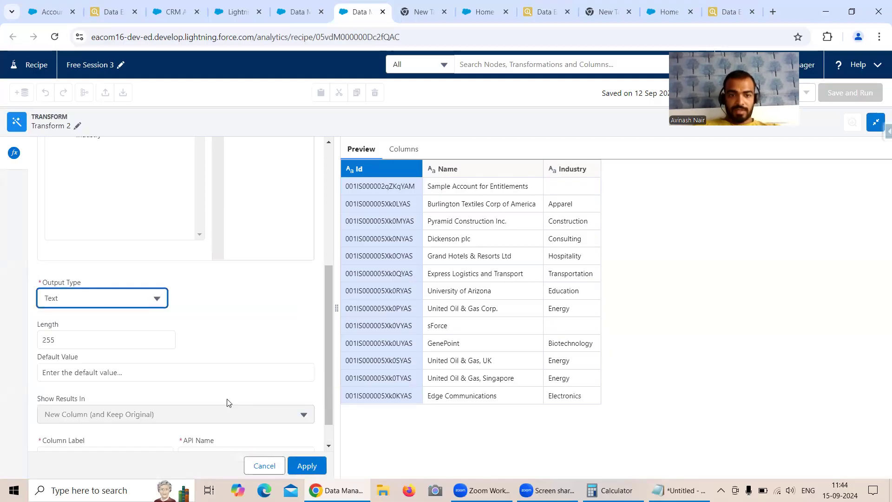
pyautogui.click(305, 465)
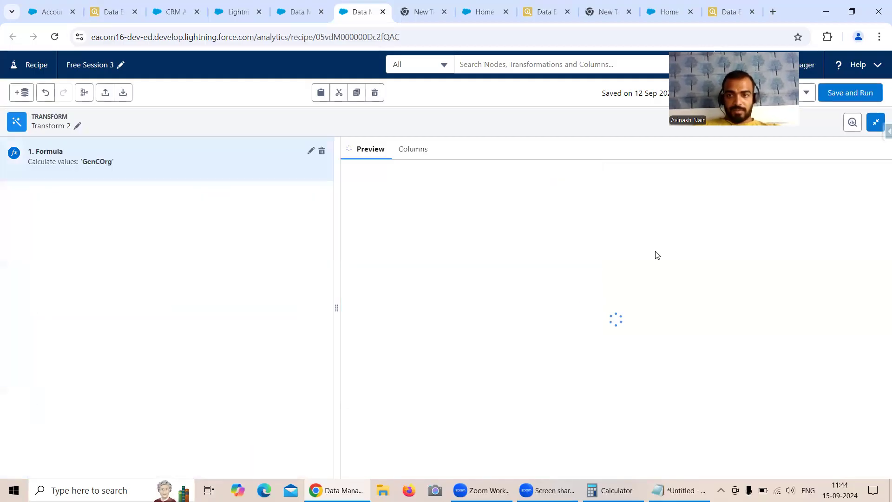
pyautogui.click(873, 128)
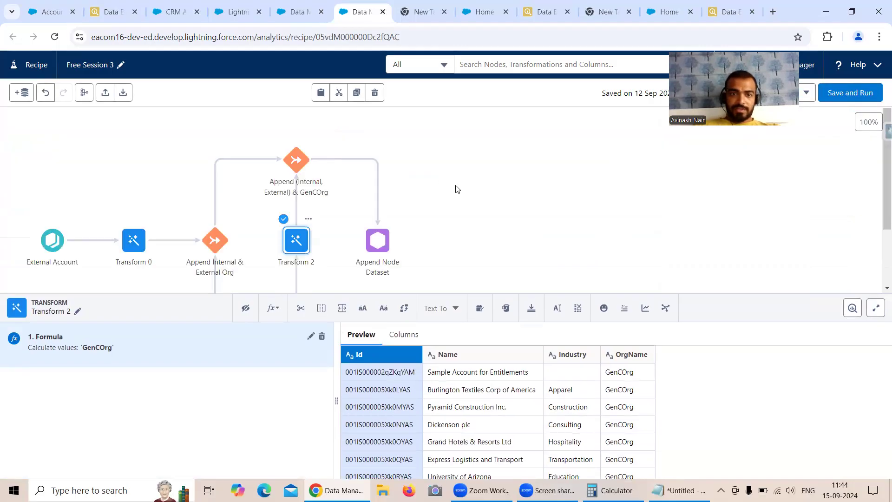
pyautogui.click(457, 190)
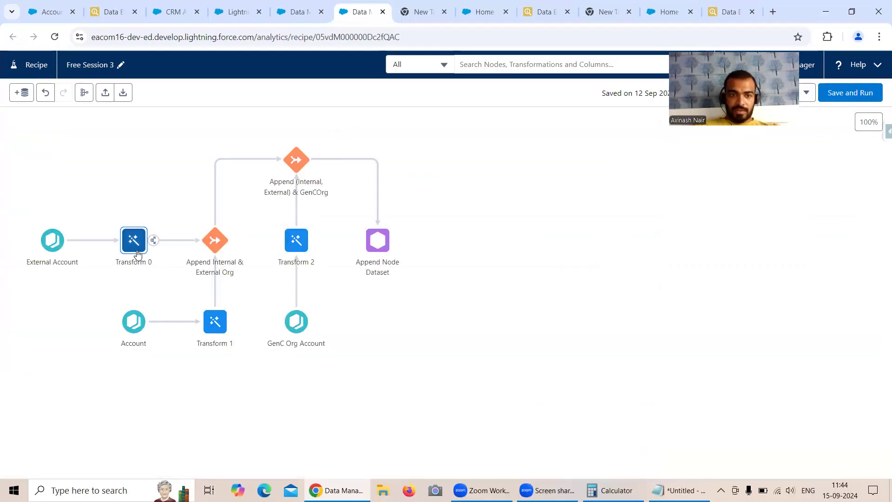
# Step: Open the External Account branch's Transform node for renaming and select its whole name
pyautogui.click(135, 240)
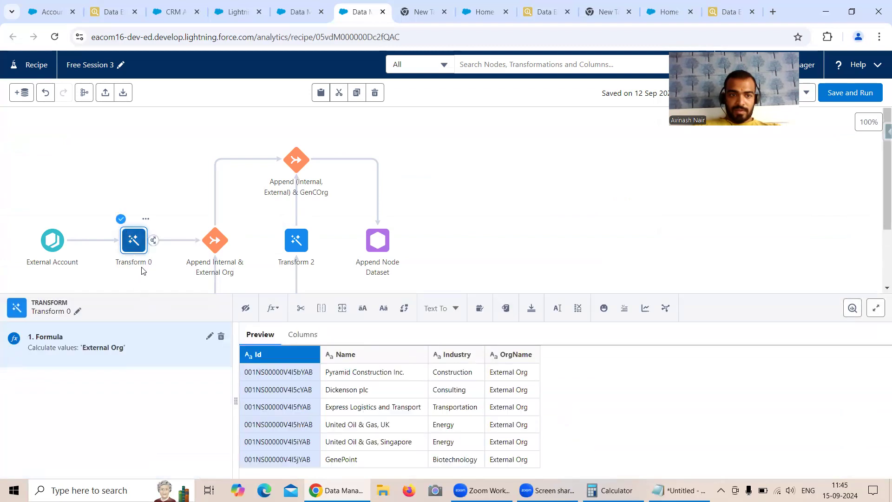
pyautogui.click(77, 310)
pyautogui.moveTo(141, 265); pyautogui.dragTo(94, 271)
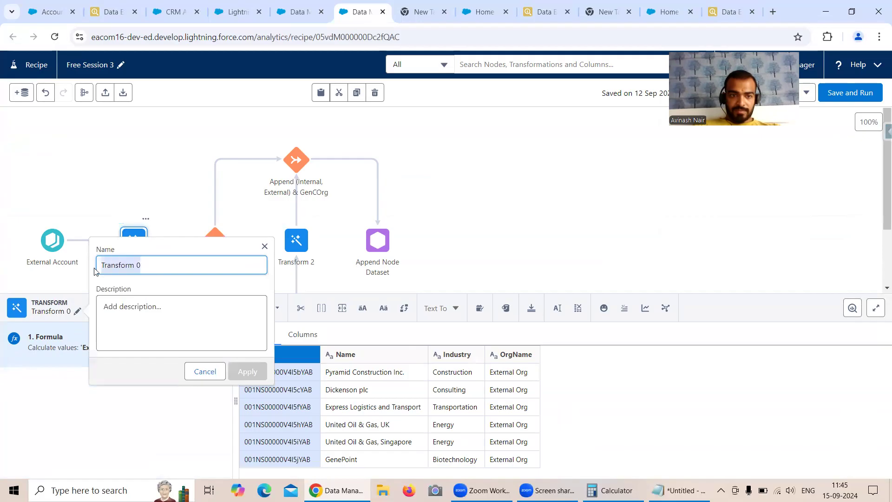
pyautogui.write('In')
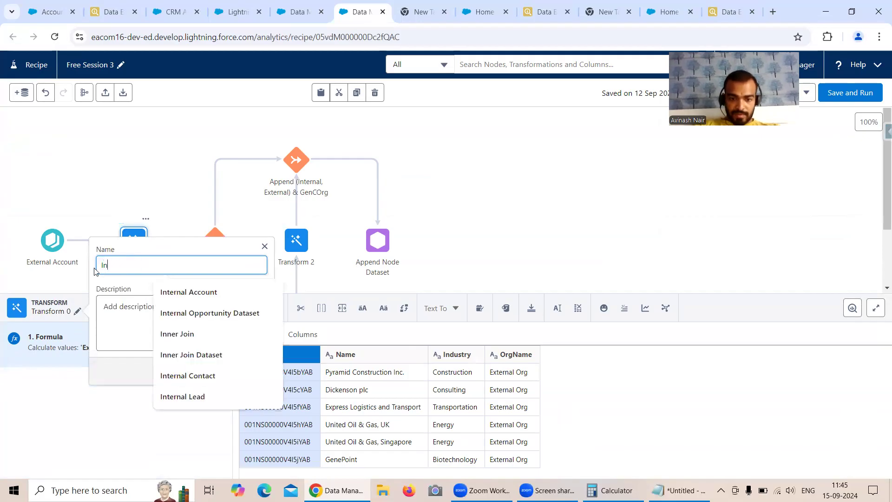
pyautogui.write('ternal')
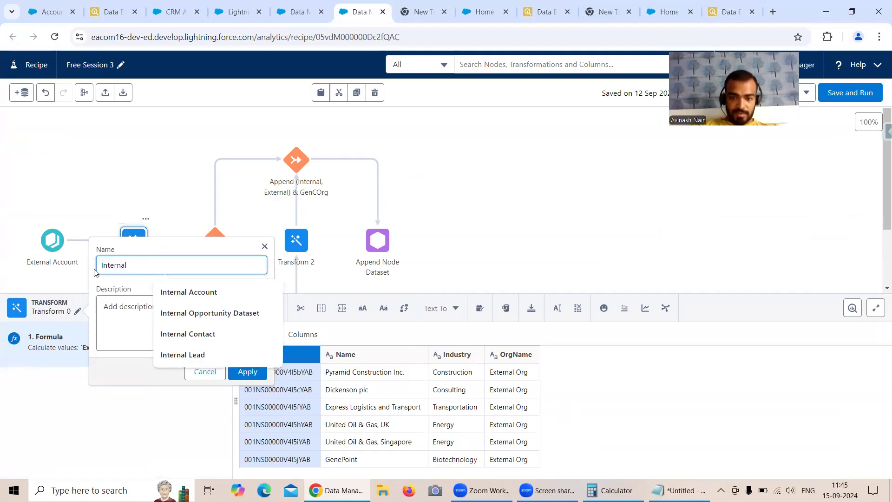
pyautogui.write(' OrgN')
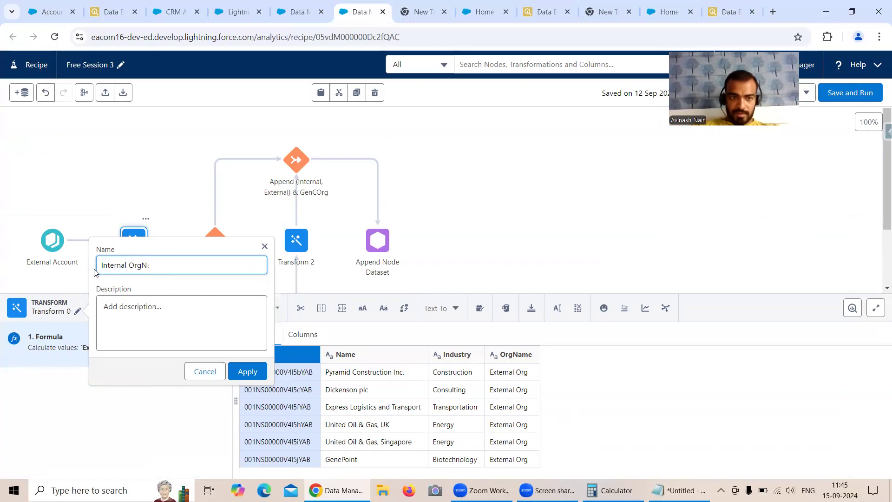
pyautogui.press('BackSpace')
pyautogui.press('BackSpace')
pyautogui.press('BackSpace')
pyautogui.press('BackSpace')
pyautogui.press('BackSpace')
pyautogui.press('BackSpace')
pyautogui.press('BackSpace')
pyautogui.press('BackSpace')
pyautogui.press('BackSpace')
pyautogui.press('BackSpace')
pyautogui.press('BackSpace')
pyautogui.press('BackSpace')
# Step: Name the External Account branch's Transform node External Org Name, apply it, and close the node's details
pyautogui.write('E')
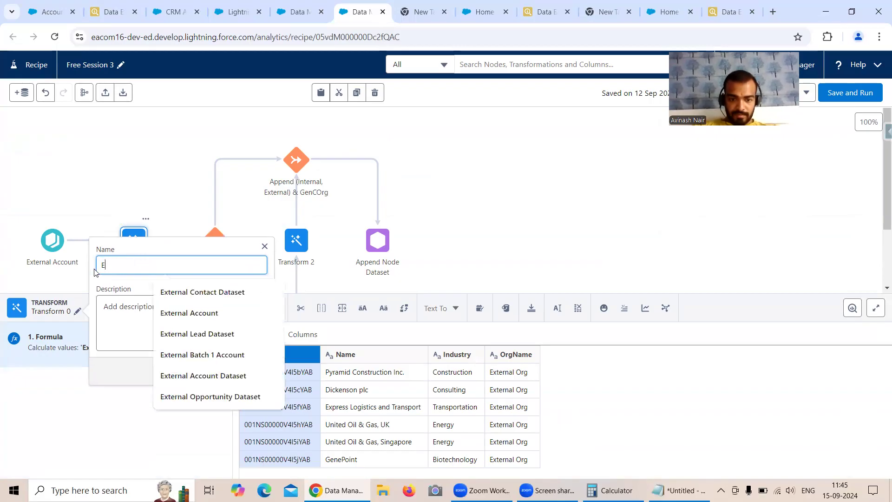
pyautogui.write('xternal ')
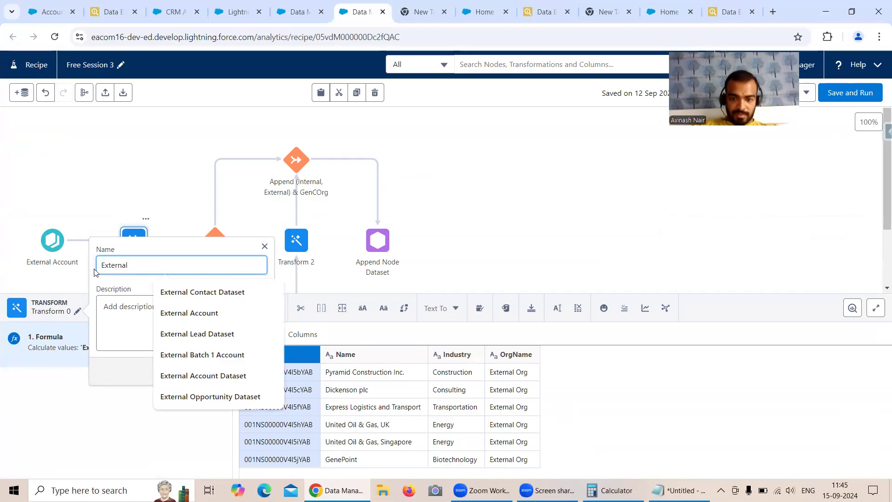
pyautogui.write('Org Name')
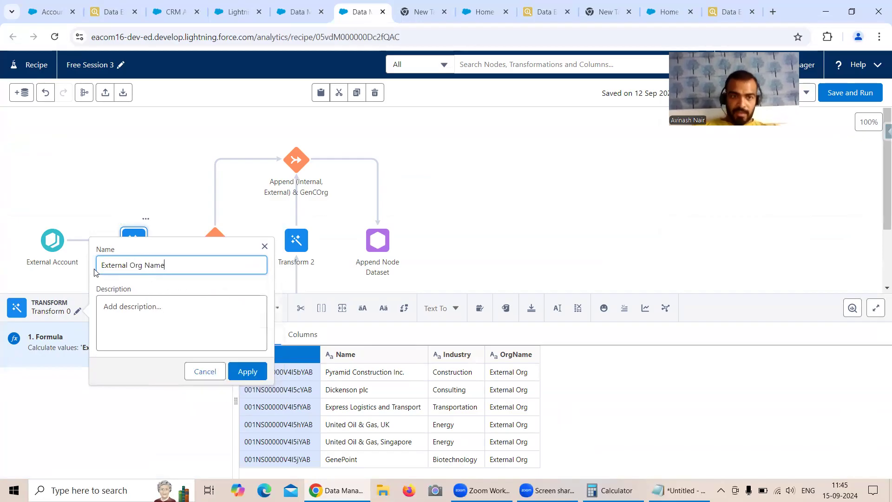
pyautogui.click(247, 371)
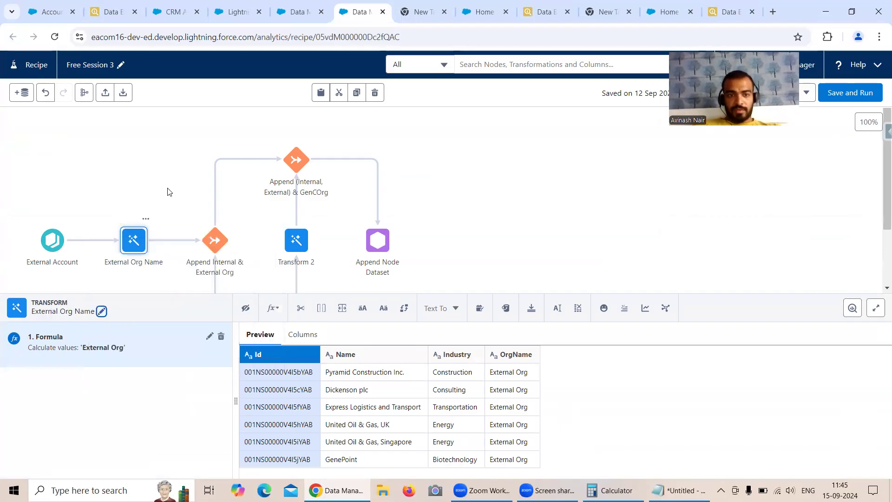
pyautogui.click(169, 192)
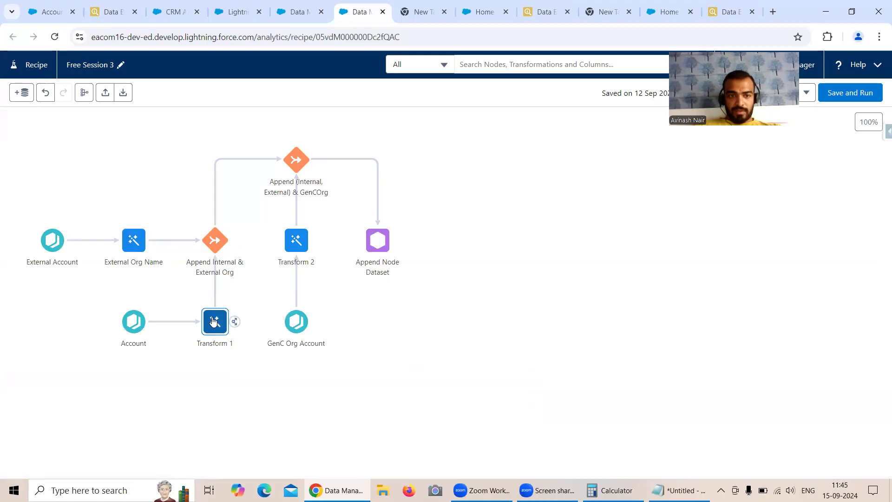
# Step: Rename the Account branch's Transform node as Internal Org Name, copy that name for reuse, and apply it
pyautogui.click(213, 321)
pyautogui.click(78, 311)
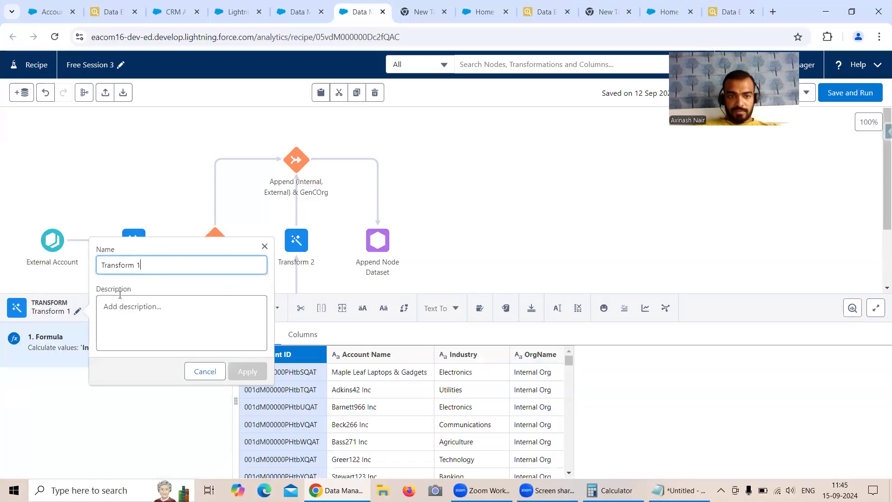
pyautogui.moveTo(137, 264); pyautogui.dragTo(95, 270)
pyautogui.write('In')
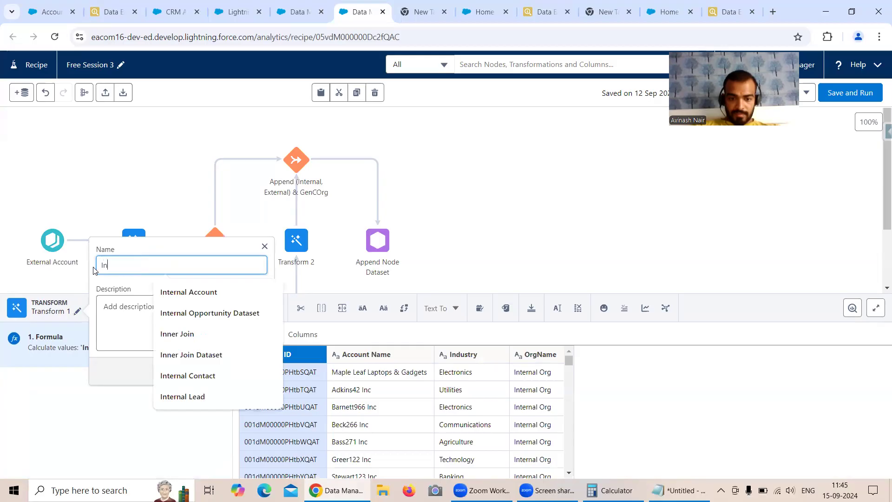
pyautogui.write('ternal Org Name')
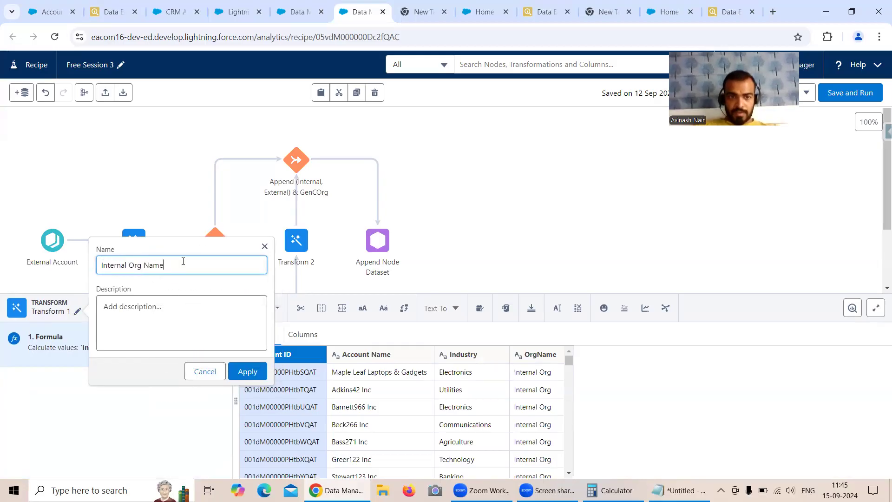
pyautogui.moveTo(183, 263); pyautogui.dragTo(98, 270)
pyautogui.hotkey('ctrl', 'c')
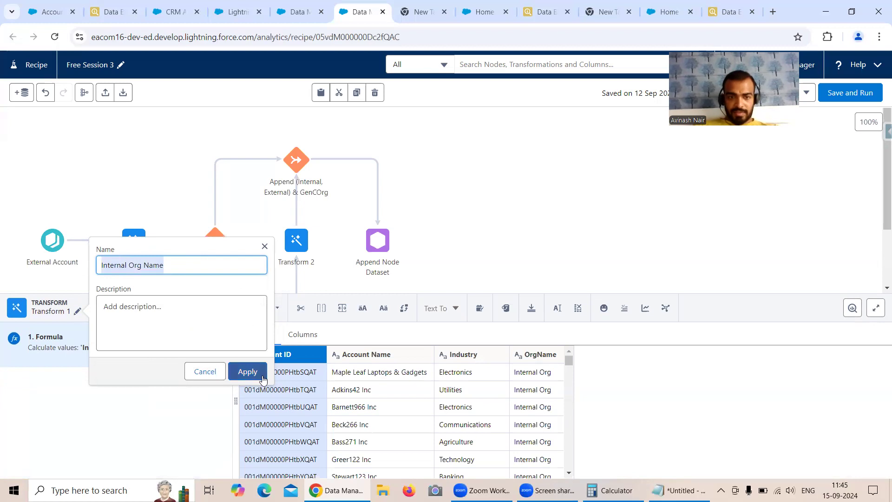
pyautogui.click(247, 371)
# Step: Rename the GenC Org Account branch's Transform node as GenC Org Name by adapting the copied name, and apply it
pyautogui.click(295, 239)
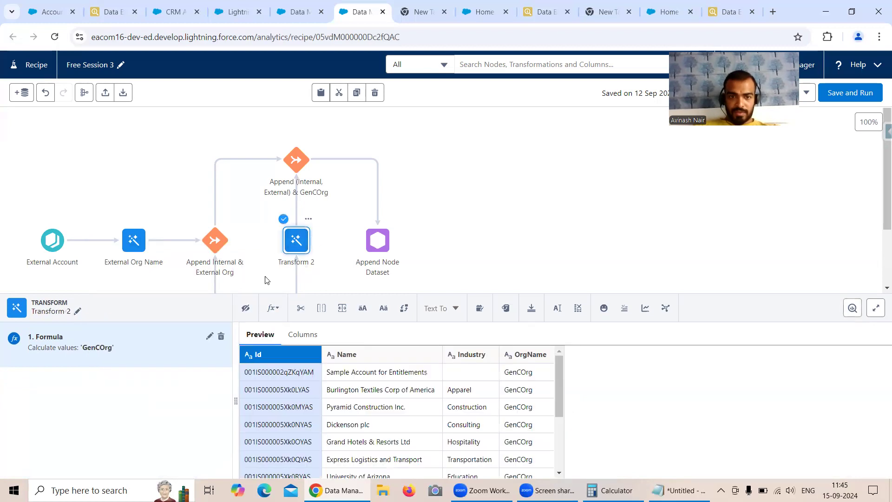
pyautogui.click(78, 313)
pyautogui.moveTo(156, 265); pyautogui.dragTo(97, 269)
pyautogui.hotkey('ctrl', 'v')
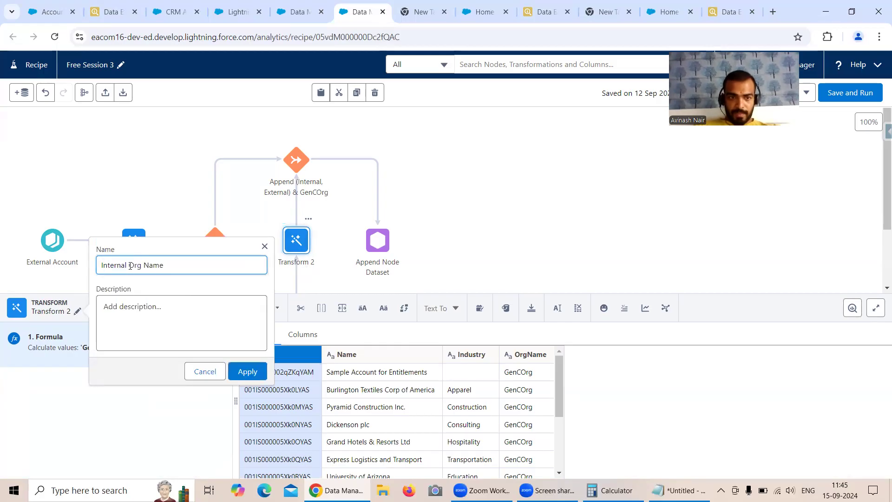
pyautogui.moveTo(128, 264); pyautogui.dragTo(102, 265)
pyautogui.press('BackSpace')
pyautogui.write('GenC')
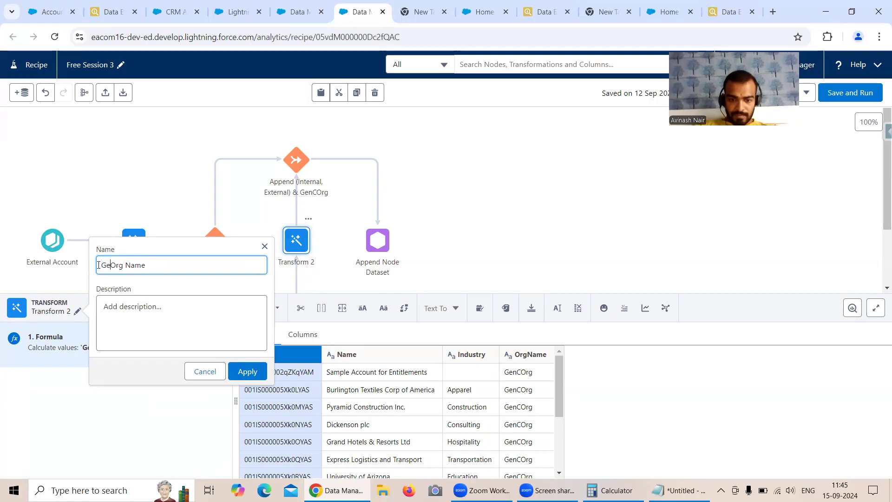
pyautogui.click(234, 372)
pyautogui.click(440, 230)
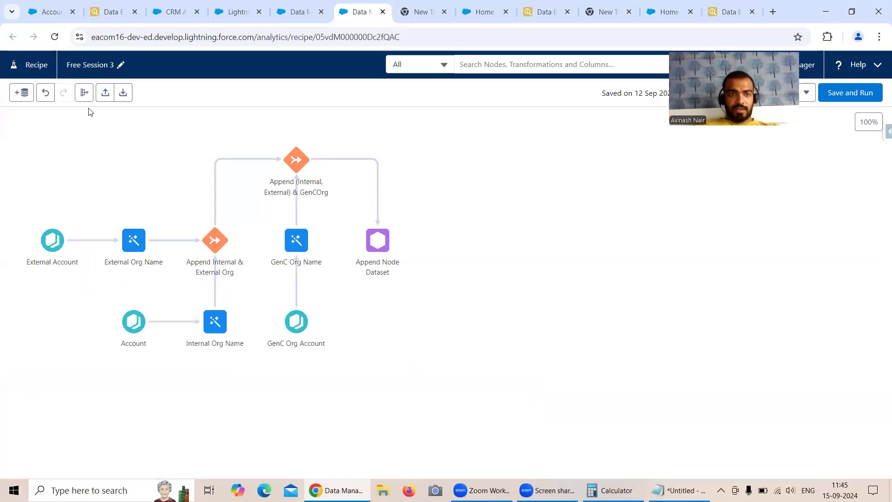
# Step: Clean up the recipe's node layout and check the OrgName column in each of the three Org Name nodes' previews
pyautogui.click(84, 93)
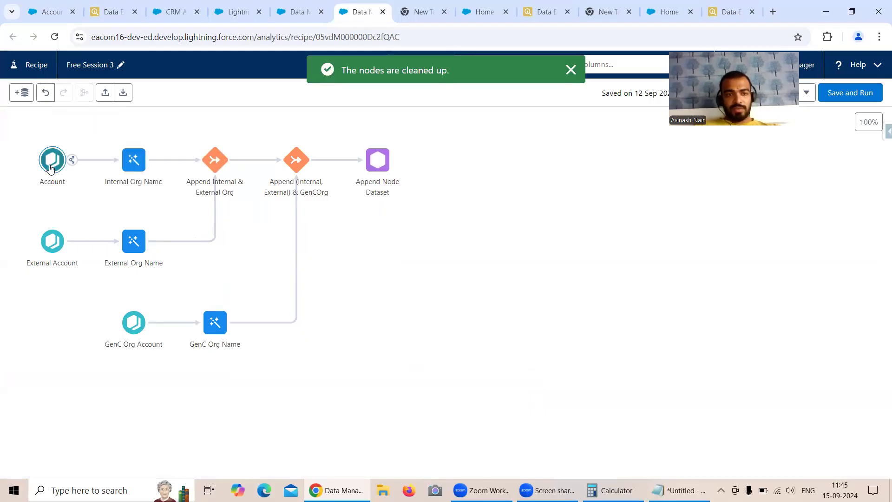
pyautogui.click(130, 161)
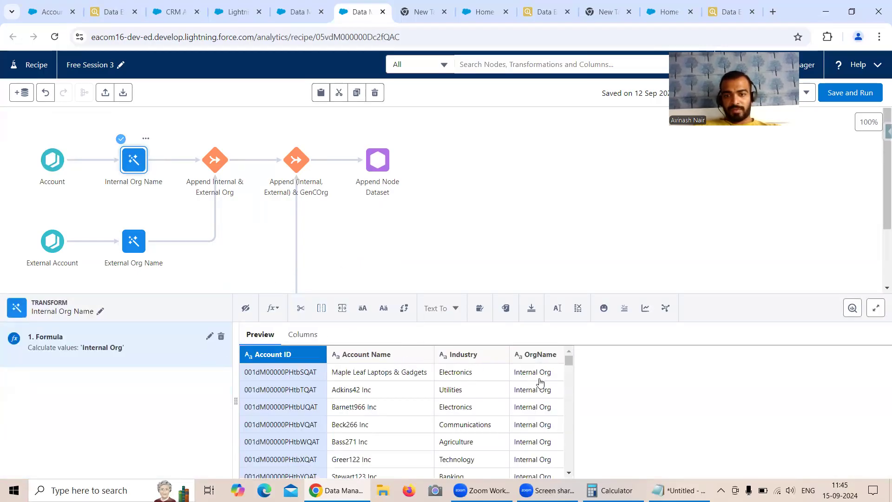
pyautogui.click(132, 246)
pyautogui.click(132, 249)
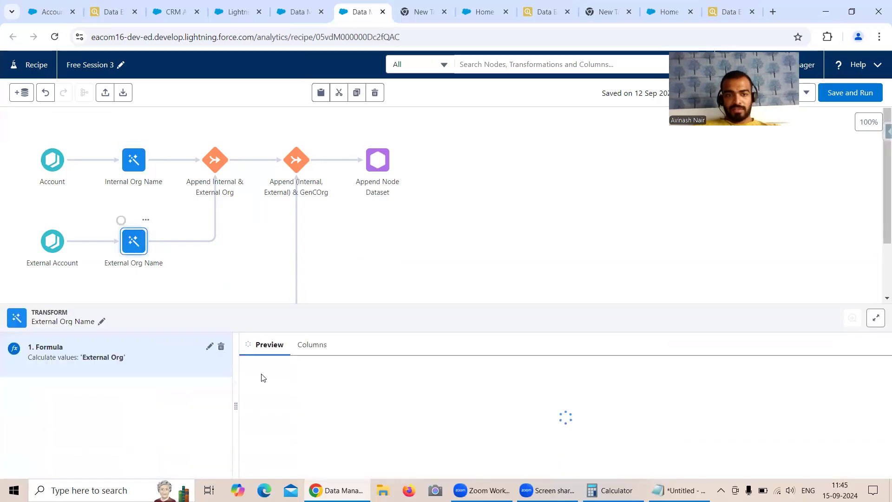
pyautogui.click(241, 237)
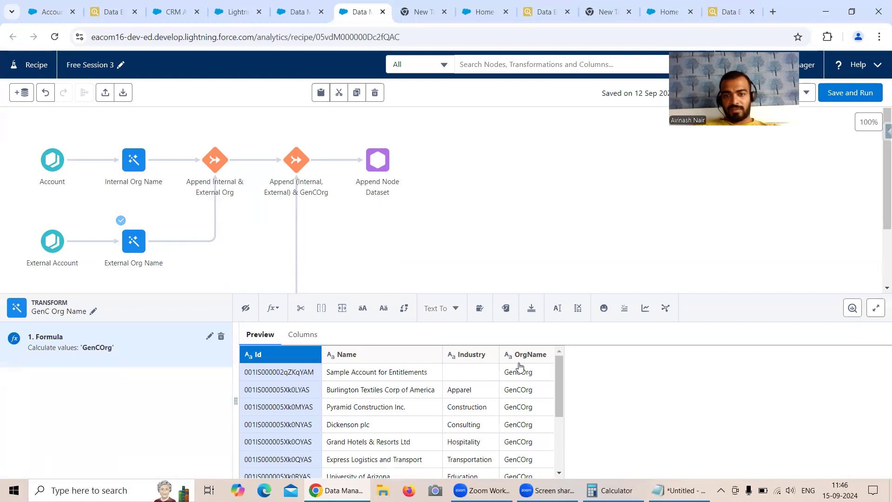
# Step: Check the dataset API name in the Append Node Dataset output node, and save and run the recipe
pyautogui.click(517, 224)
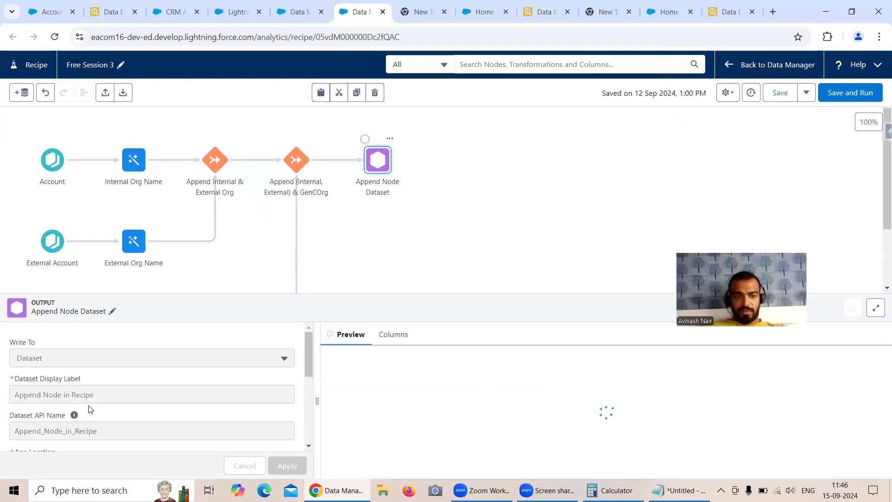
pyautogui.click(17, 431)
pyautogui.doubleClick(18, 430)
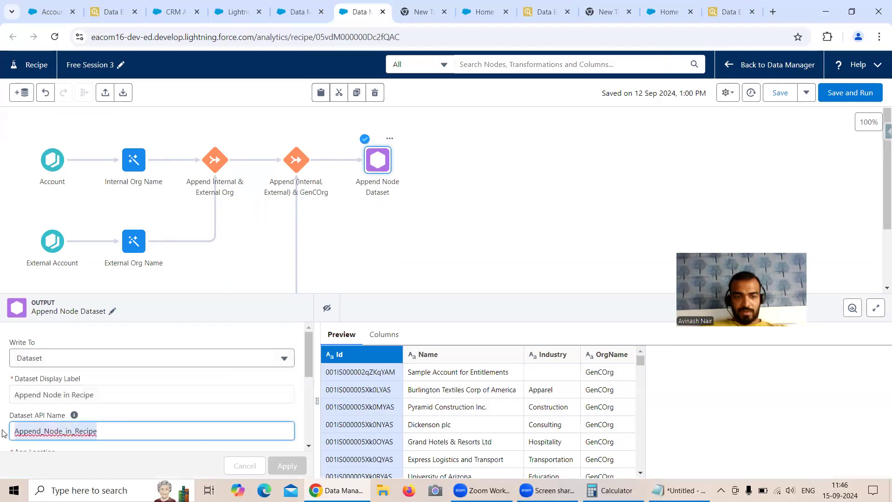
pyautogui.click(693, 172)
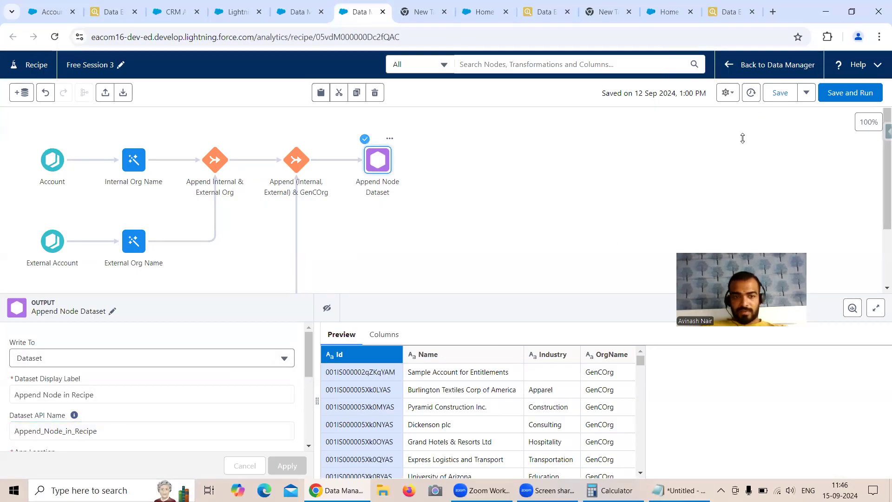
pyautogui.click(857, 93)
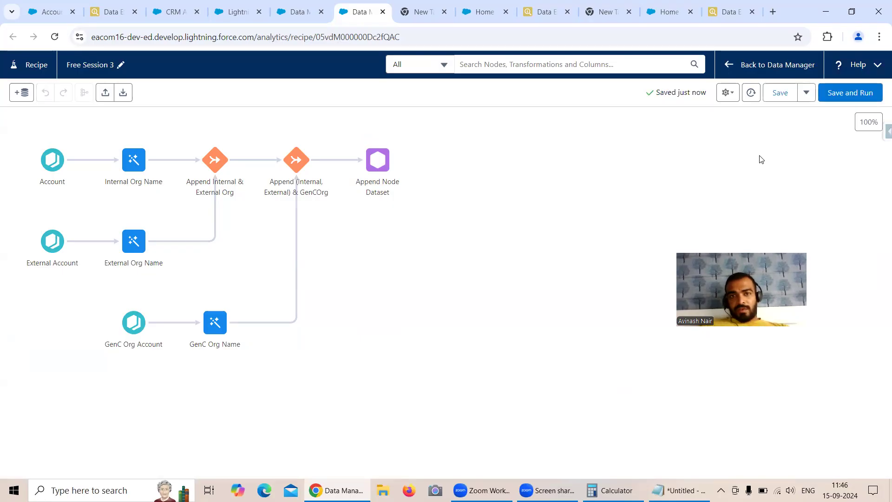
# Step: Open the Data Manager's job monitor and refresh it to follow the Free Session 3 recipe run
pyautogui.click(289, 17)
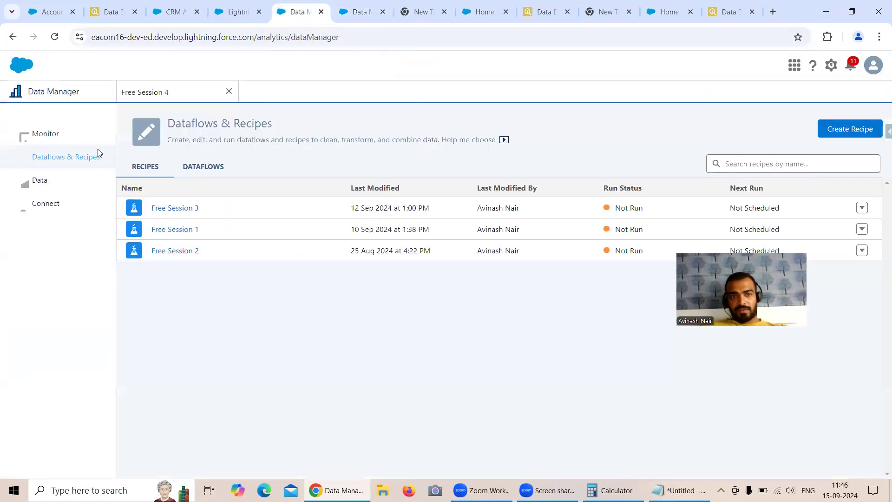
pyautogui.click(41, 134)
pyautogui.click(866, 150)
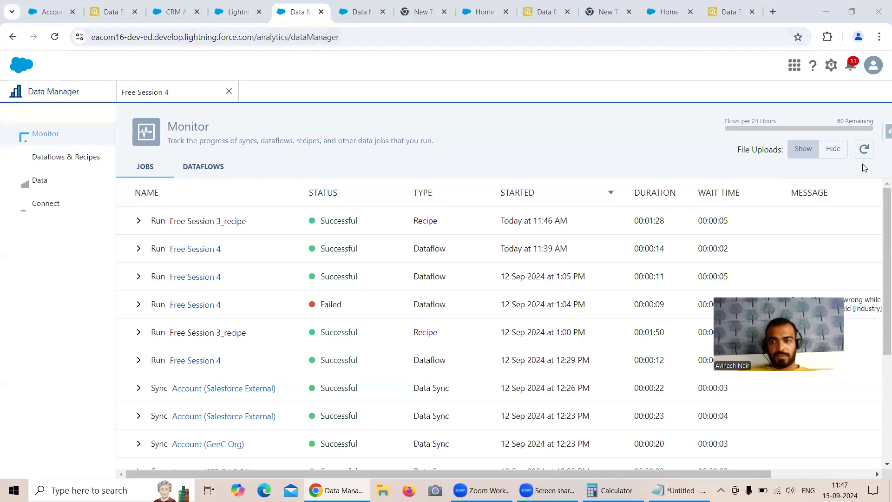
# Step: Explore the Append Node in Recipe dataset in a new Analytics Studio lens with bars grouped by OrgName
pyautogui.click(175, 12)
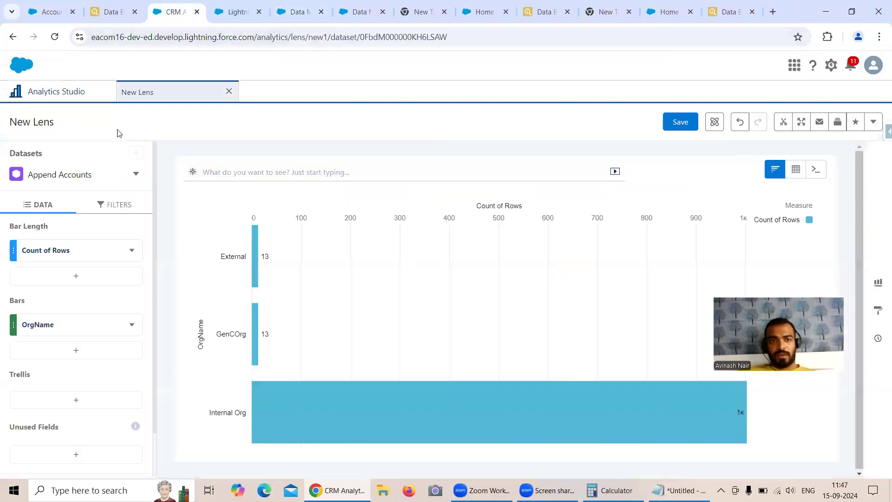
pyautogui.click(51, 100)
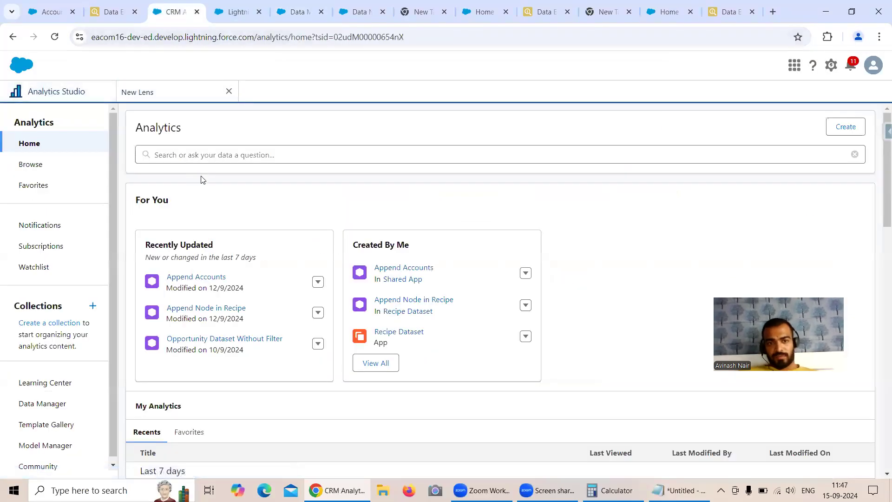
pyautogui.click(206, 308)
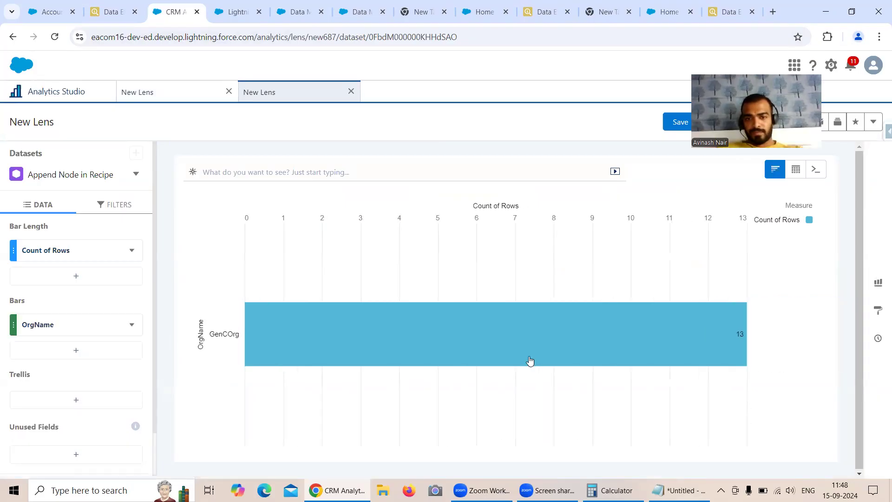
pyautogui.click(92, 333)
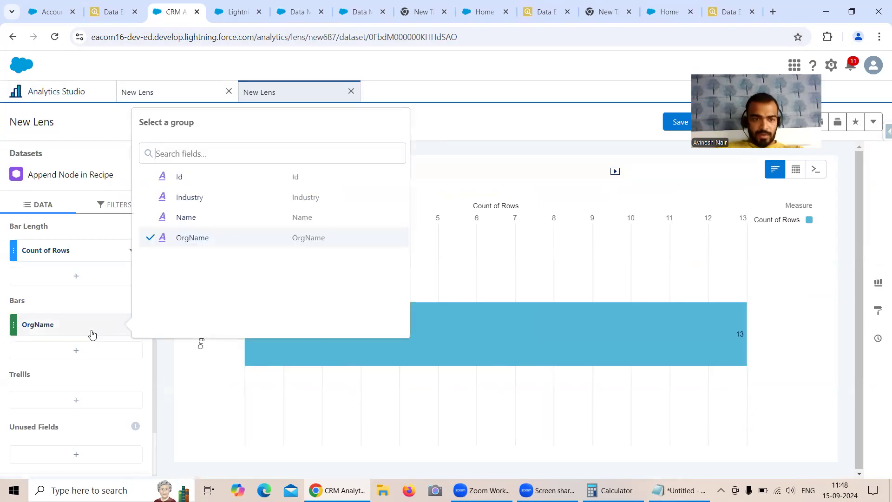
pyautogui.click(71, 182)
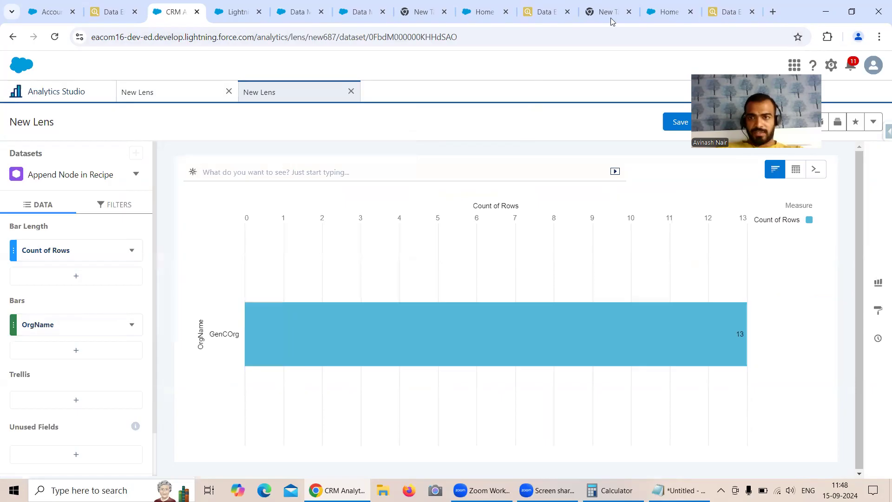
# Step: Go back to the Free Session 3 recipe and inspect the Internal Org Name node's formula, discarding any edits
pyautogui.click(359, 12)
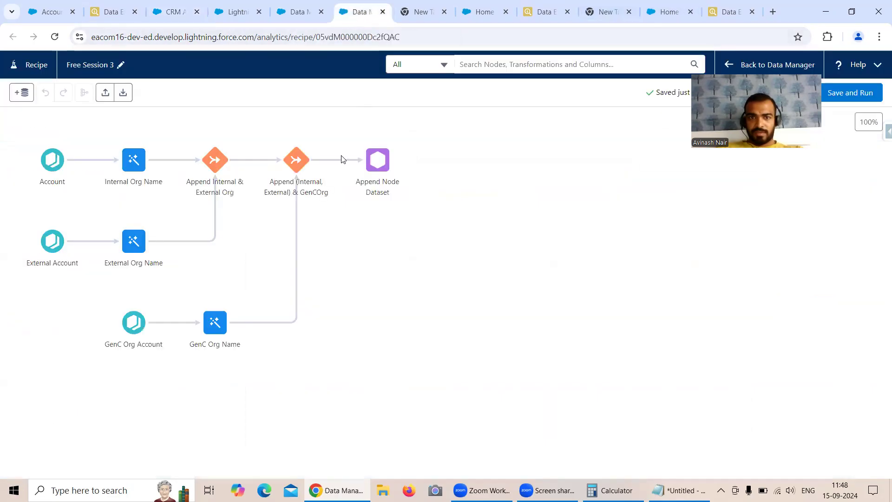
pyautogui.click(133, 160)
pyautogui.click(134, 241)
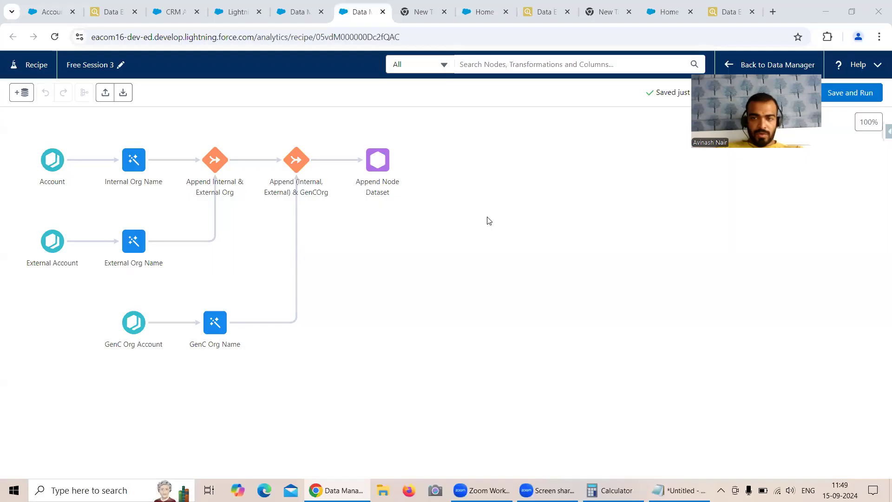
pyautogui.click(137, 175)
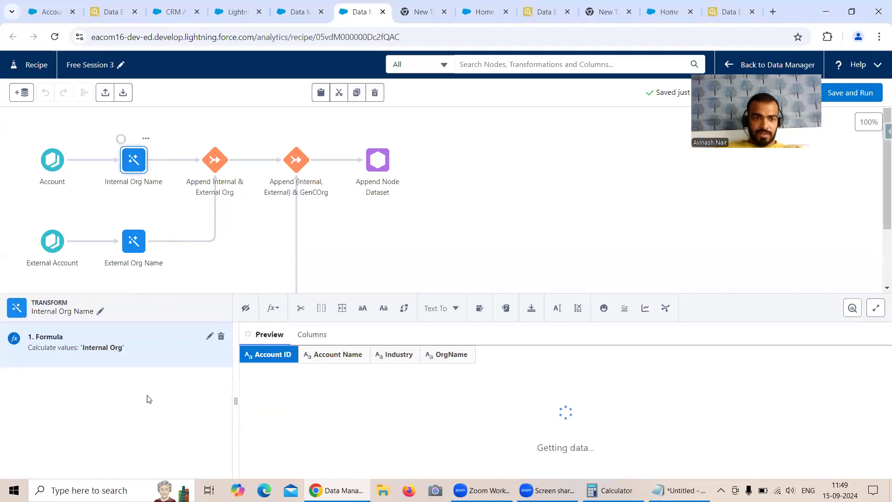
pyautogui.click(209, 336)
pyautogui.click(213, 169)
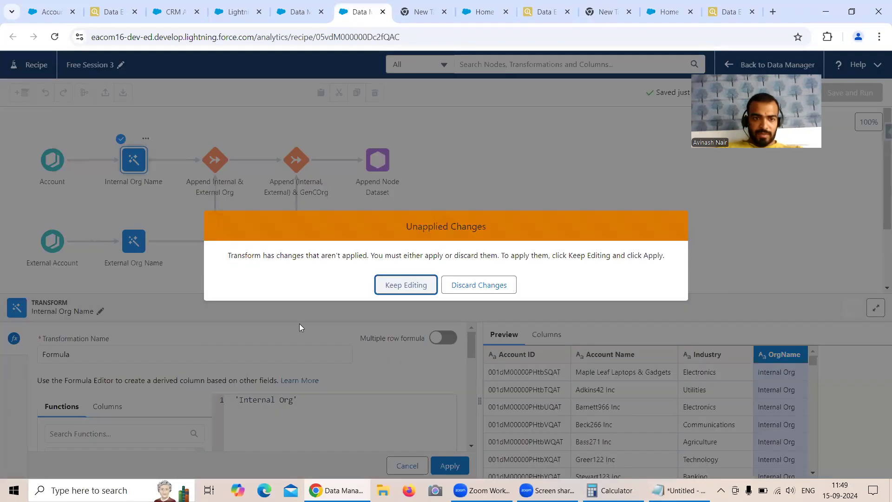
pyautogui.click(468, 288)
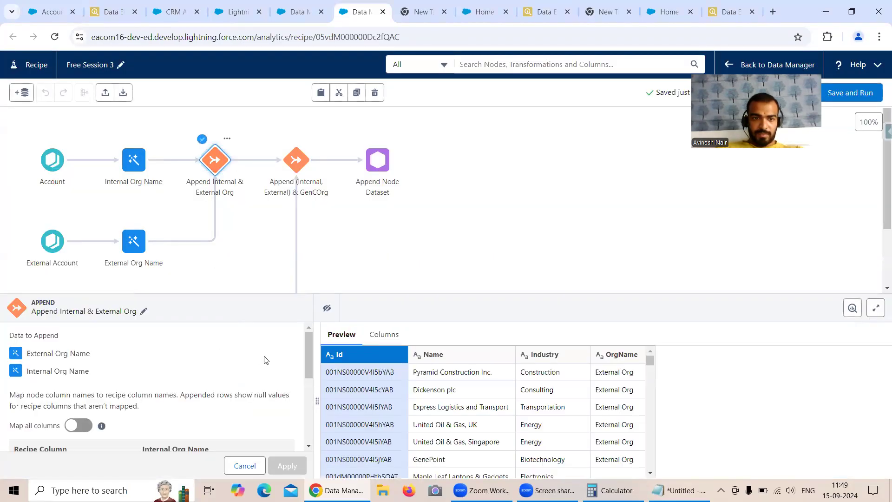
# Step: Map the OrgName recipe column to Internal Org Name's OrgName in the Append Internal & External Org node and apply it
pyautogui.moveTo(309, 364); pyautogui.dragTo(308, 439)
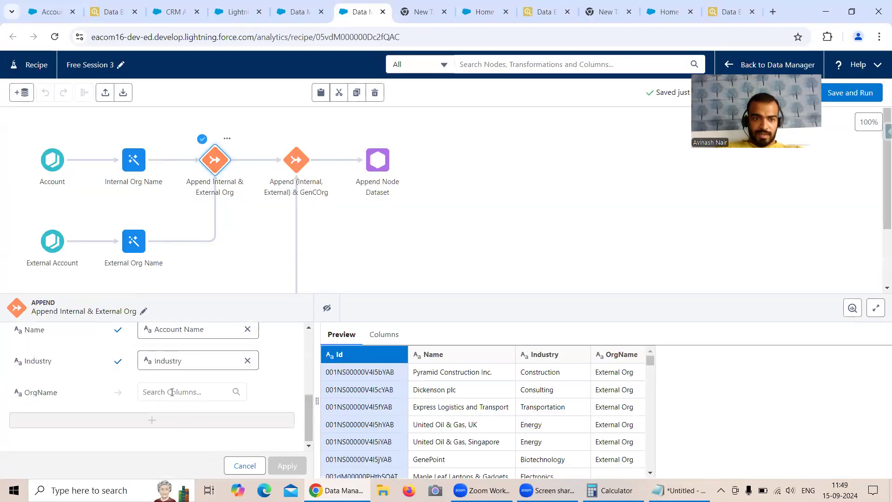
pyautogui.click(172, 393)
pyautogui.click(175, 415)
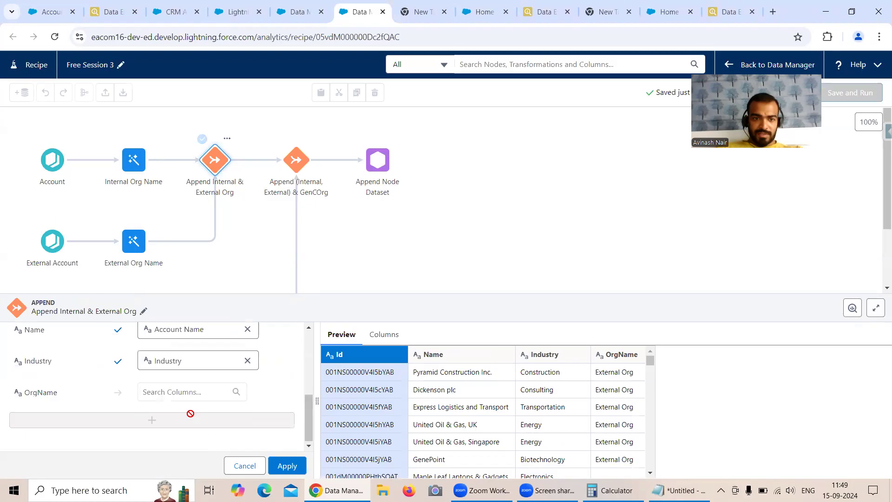
pyautogui.click(180, 393)
pyautogui.click(203, 411)
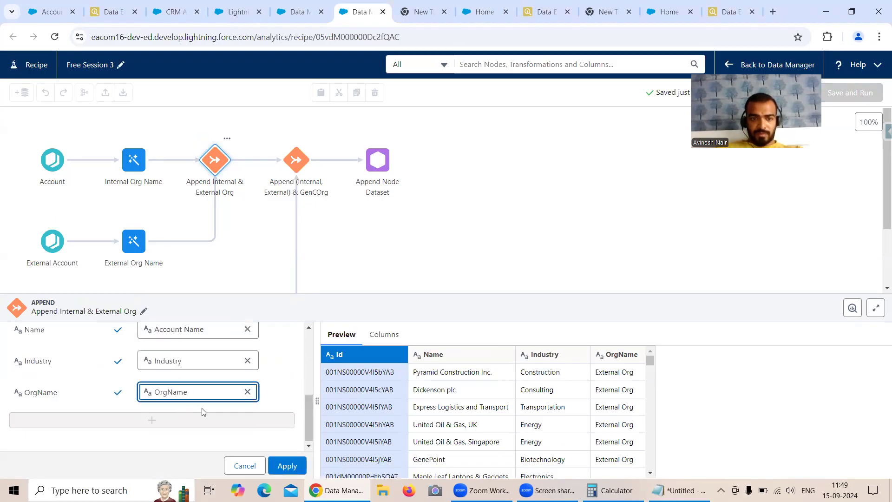
pyautogui.click(286, 465)
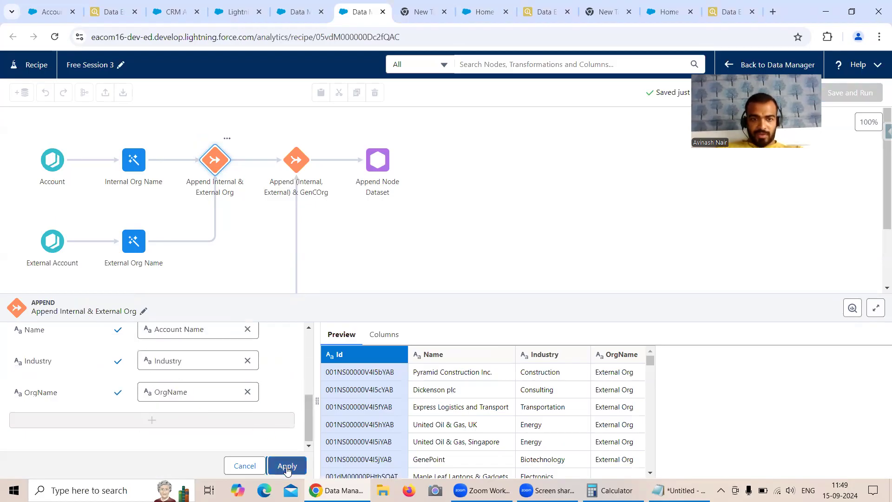
# Step: Map the OrgName recipe column to OrgName in the Append (Internal, External) & GenCOrg node and apply it
pyautogui.click(292, 168)
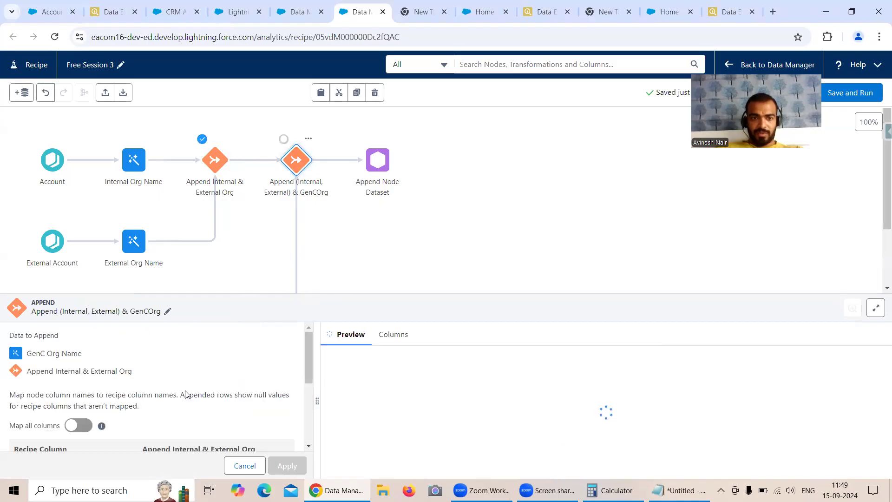
pyautogui.click(168, 393)
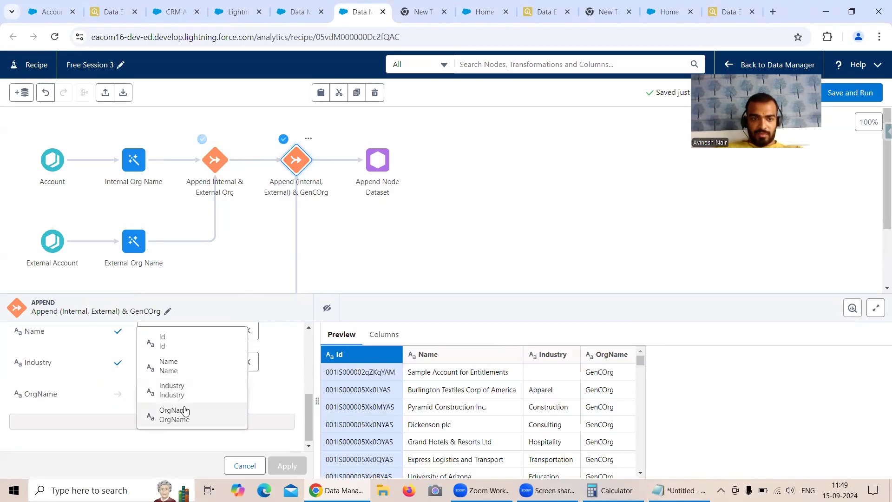
pyautogui.click(178, 411)
pyautogui.scroll(2, 231, 408)
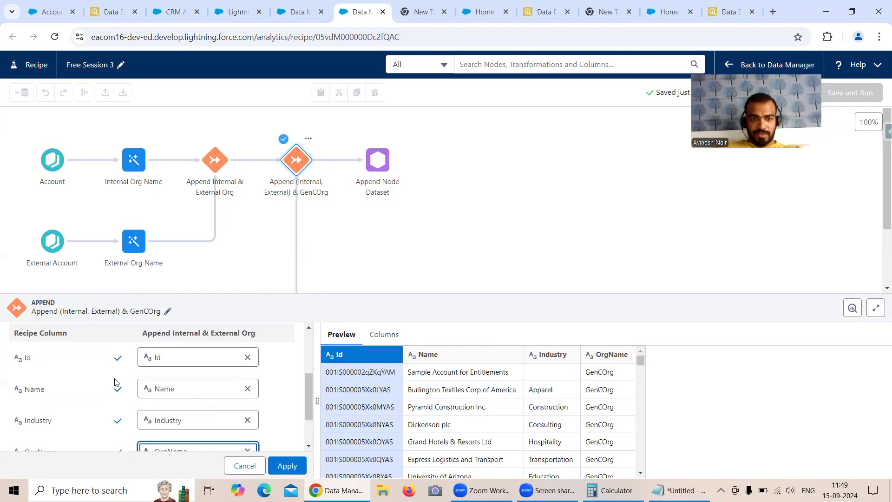
pyautogui.click(287, 467)
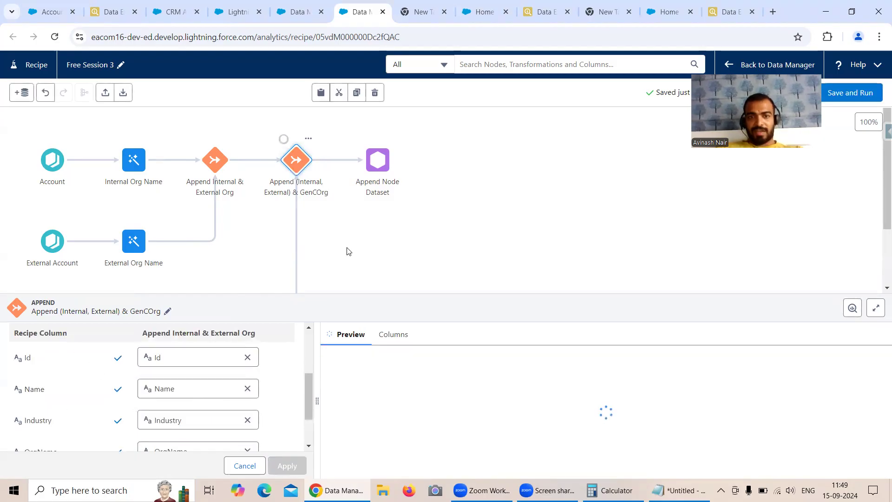
# Step: Save and run the recipe with the new mappings, and refresh the Data Manager's job monitor to follow the run
pyautogui.click(550, 214)
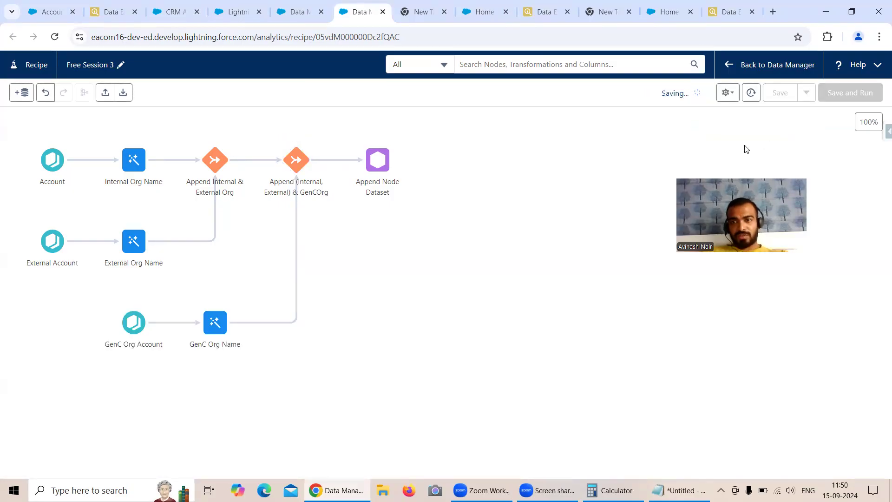
pyautogui.click(328, 15)
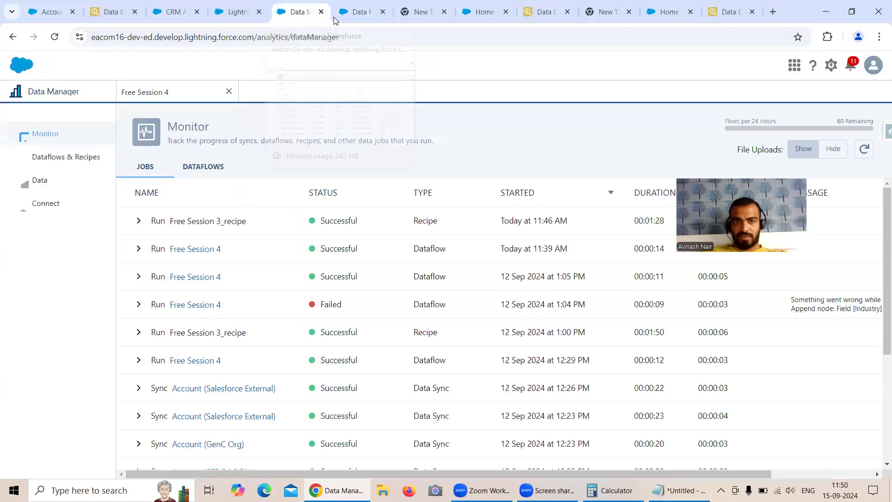
pyautogui.moveTo(665, 120); pyautogui.dragTo(664, 119)
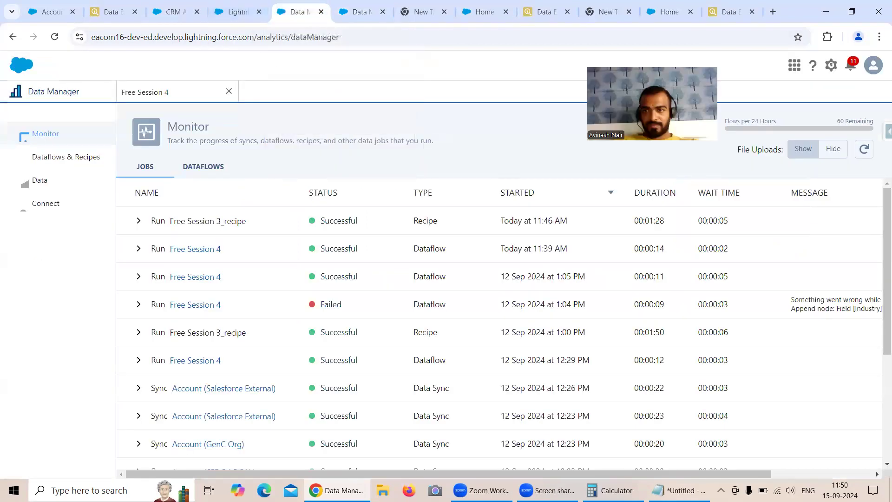
pyautogui.click(855, 146)
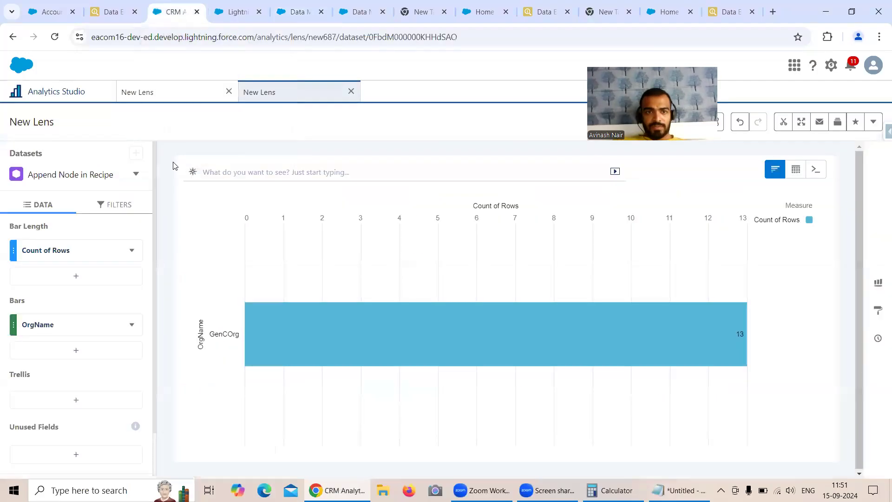
# Step: Reload the Append Node in Recipe lens in Analytics Studio and group its bars by OrgName
pyautogui.click(55, 40)
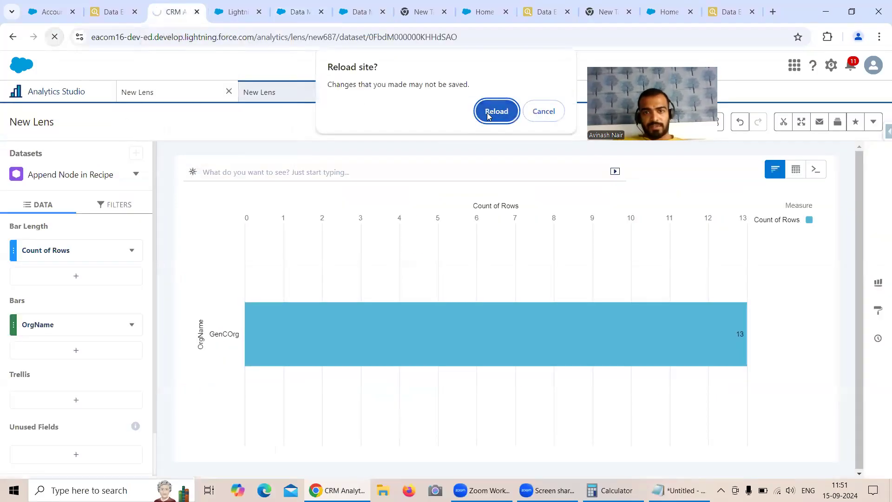
pyautogui.click(495, 109)
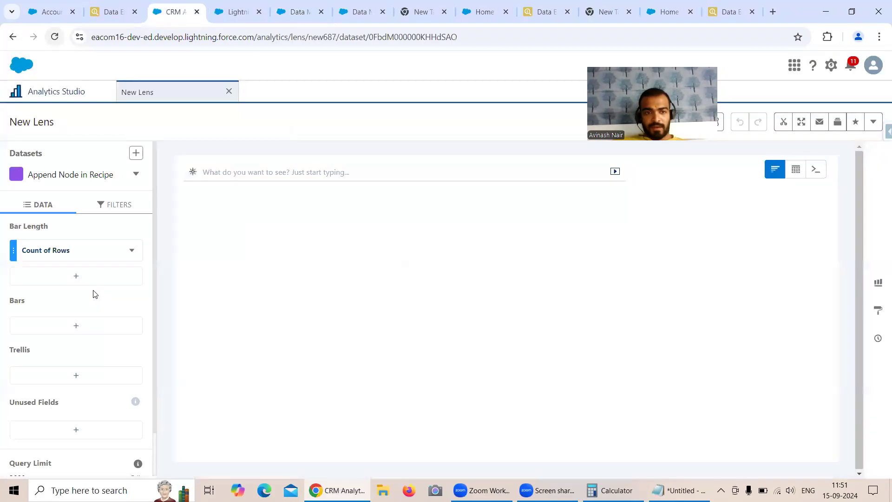
pyautogui.click(96, 325)
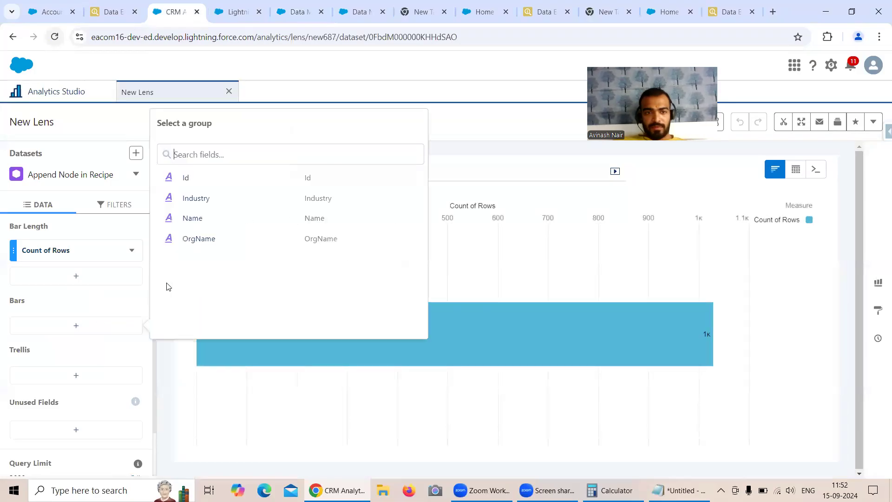
pyautogui.click(187, 245)
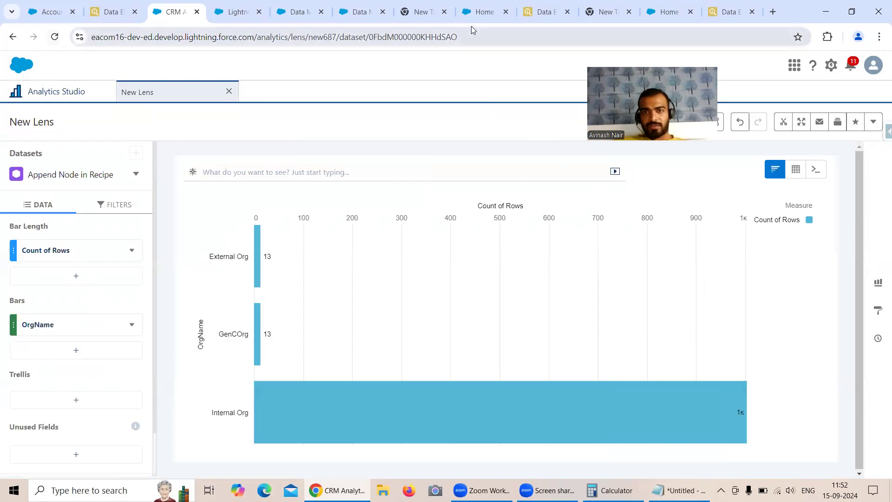
# Step: Return to the recipe and review the column mappings of the Append Internal & External Org node, closing its details
pyautogui.click(349, 18)
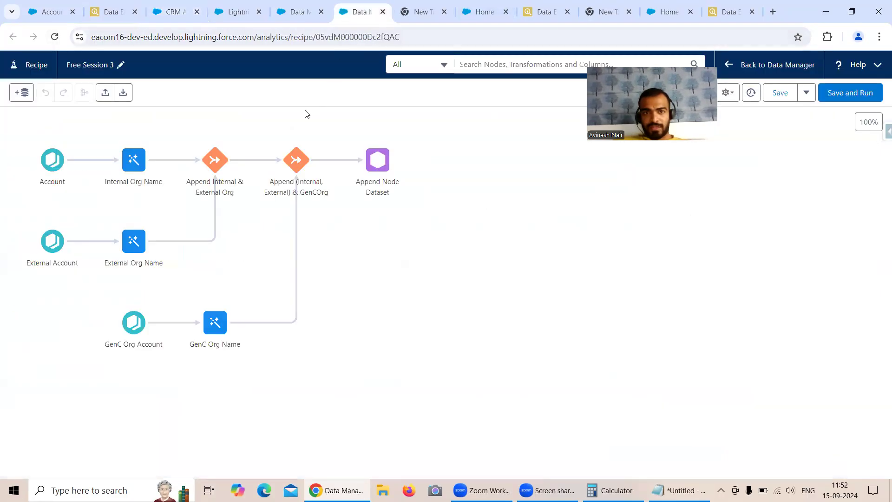
pyautogui.click(215, 170)
pyautogui.scroll(-5, 201, 411)
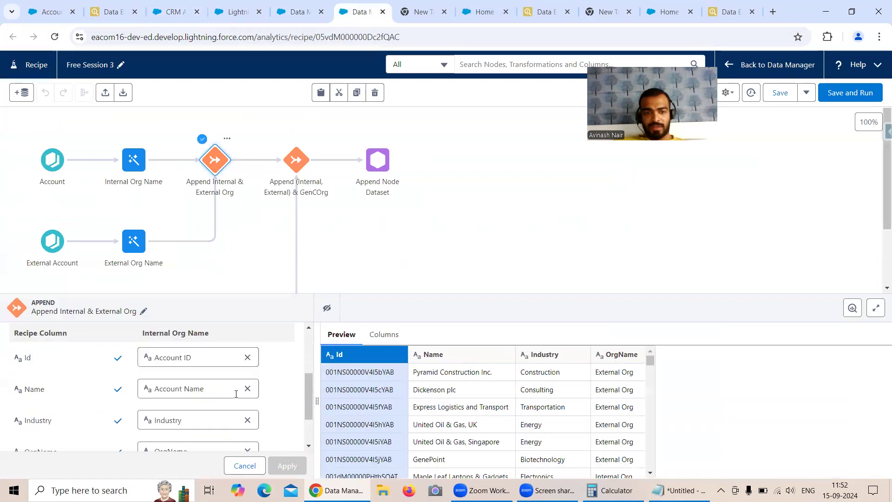
pyautogui.click(413, 251)
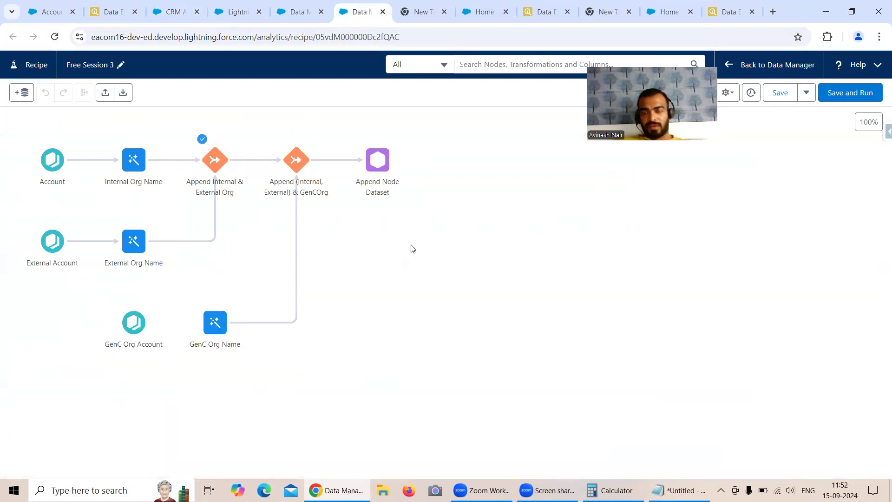